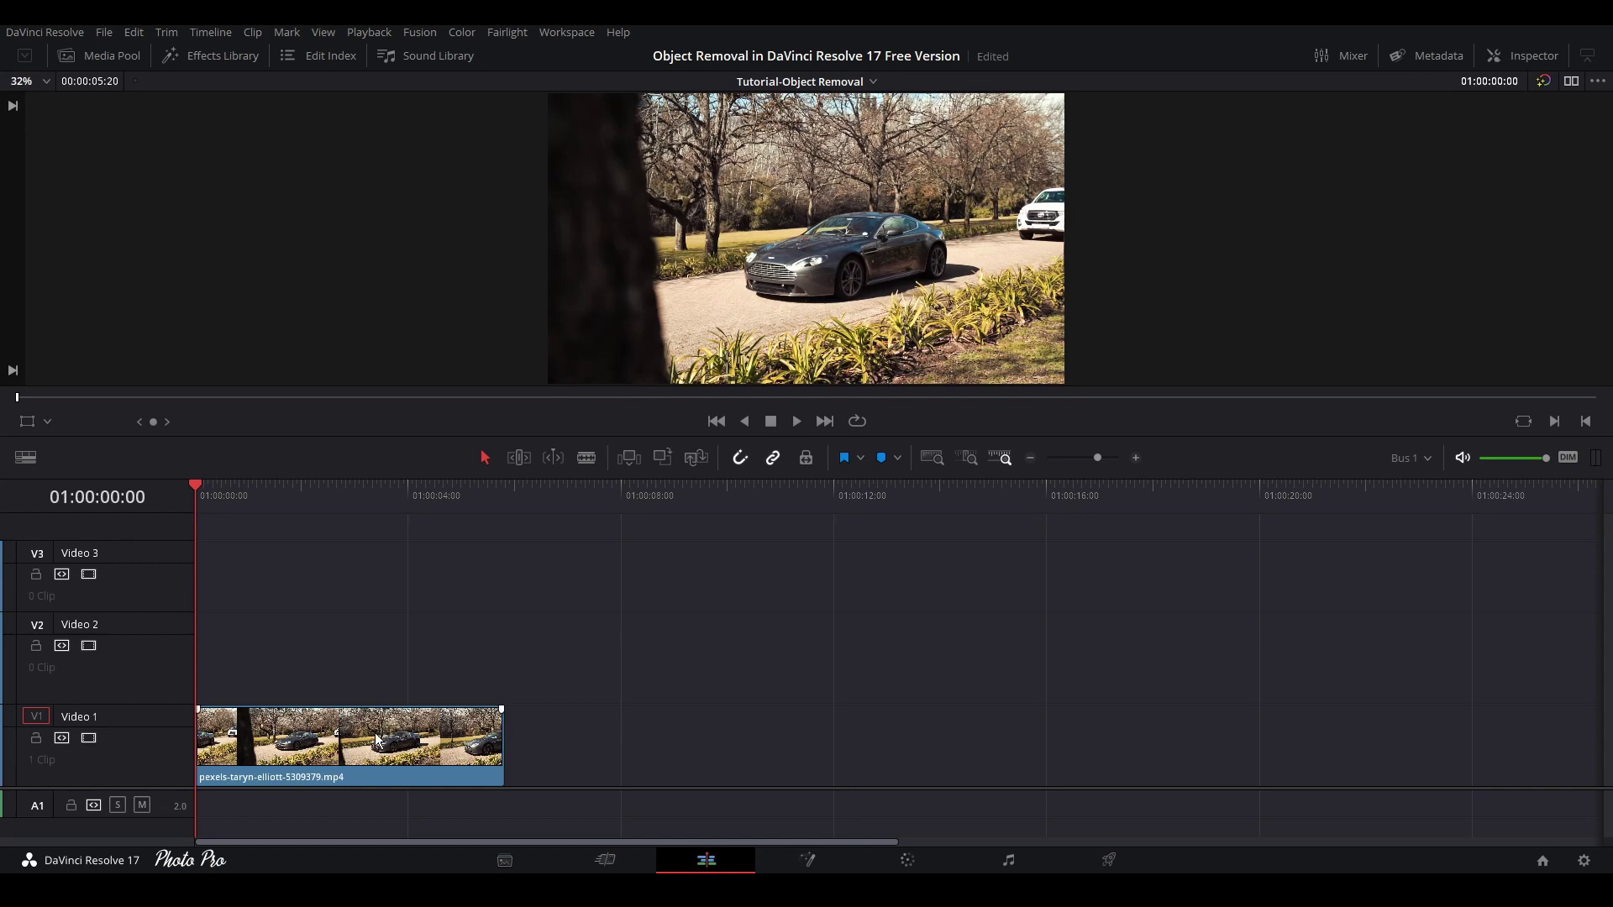
Step: Alt-drag a copy of the car clip from Video 1 onto Video 2 and go to the Color page
click(334, 741)
drag(434, 744, 431, 663)
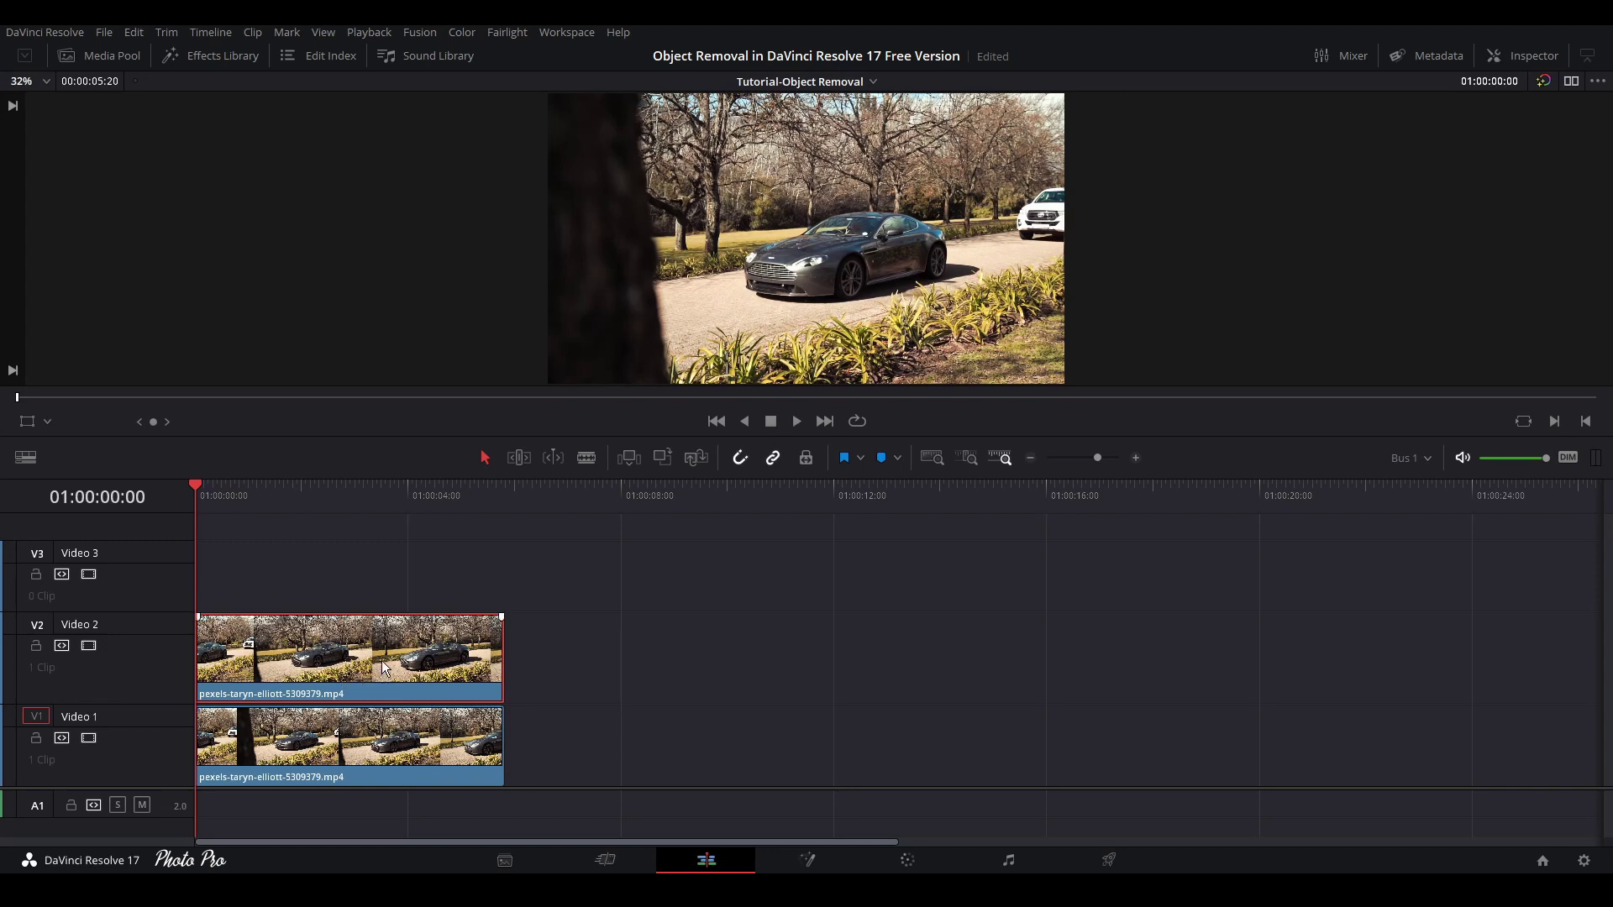
click(911, 863)
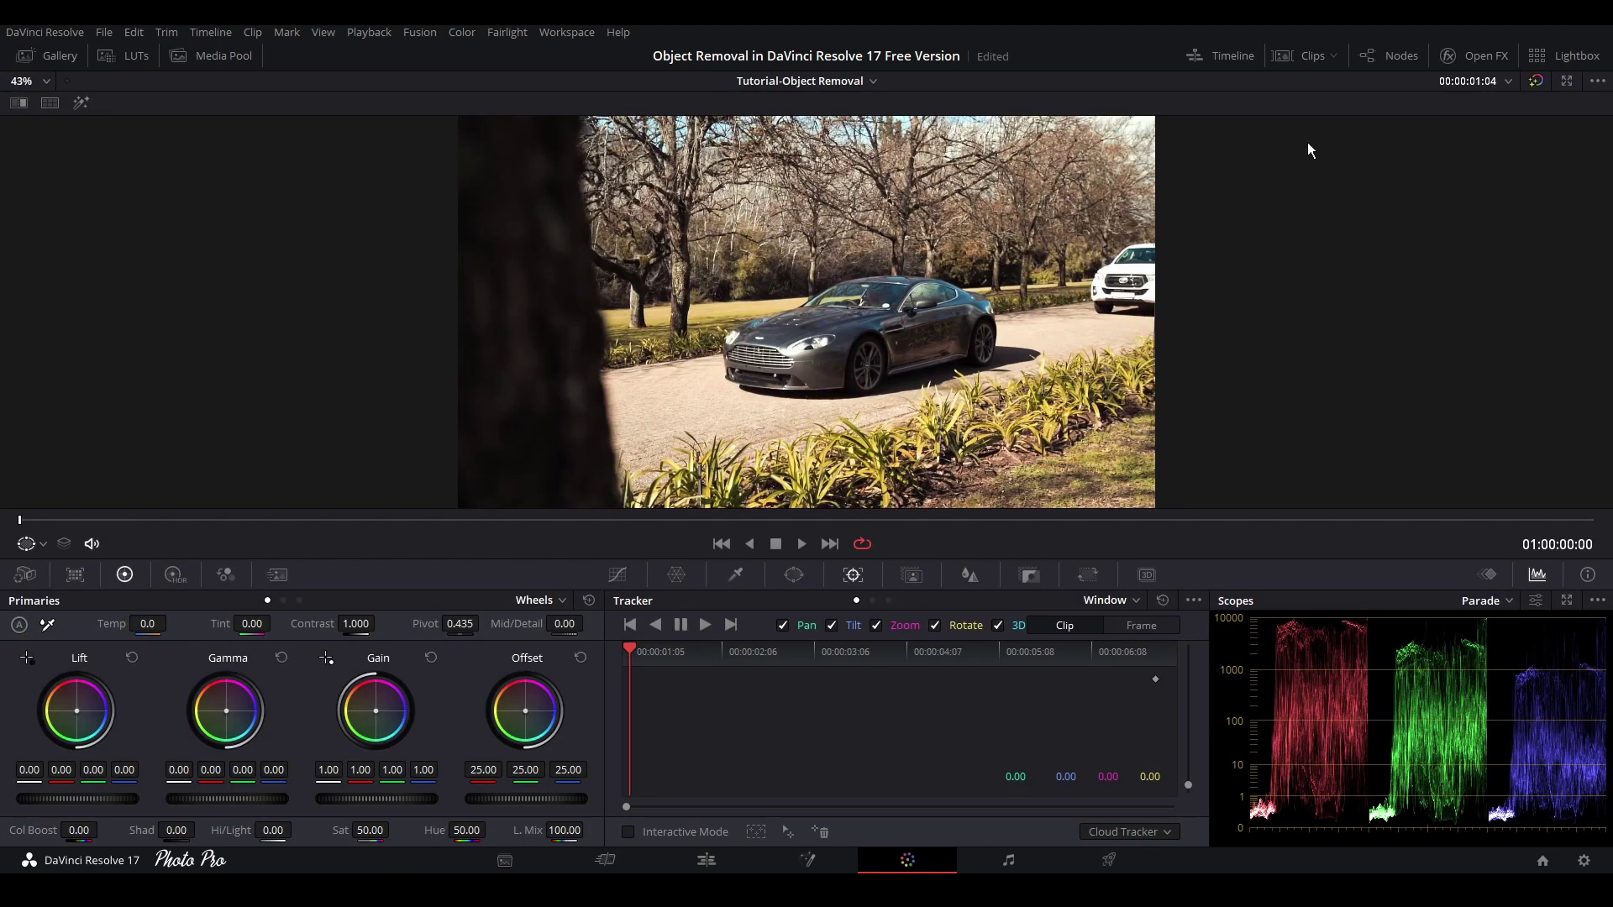
Step: Show the mini timeline and node graph, leave clip thumbnails hidden, and reposition node 01
click(1234, 56)
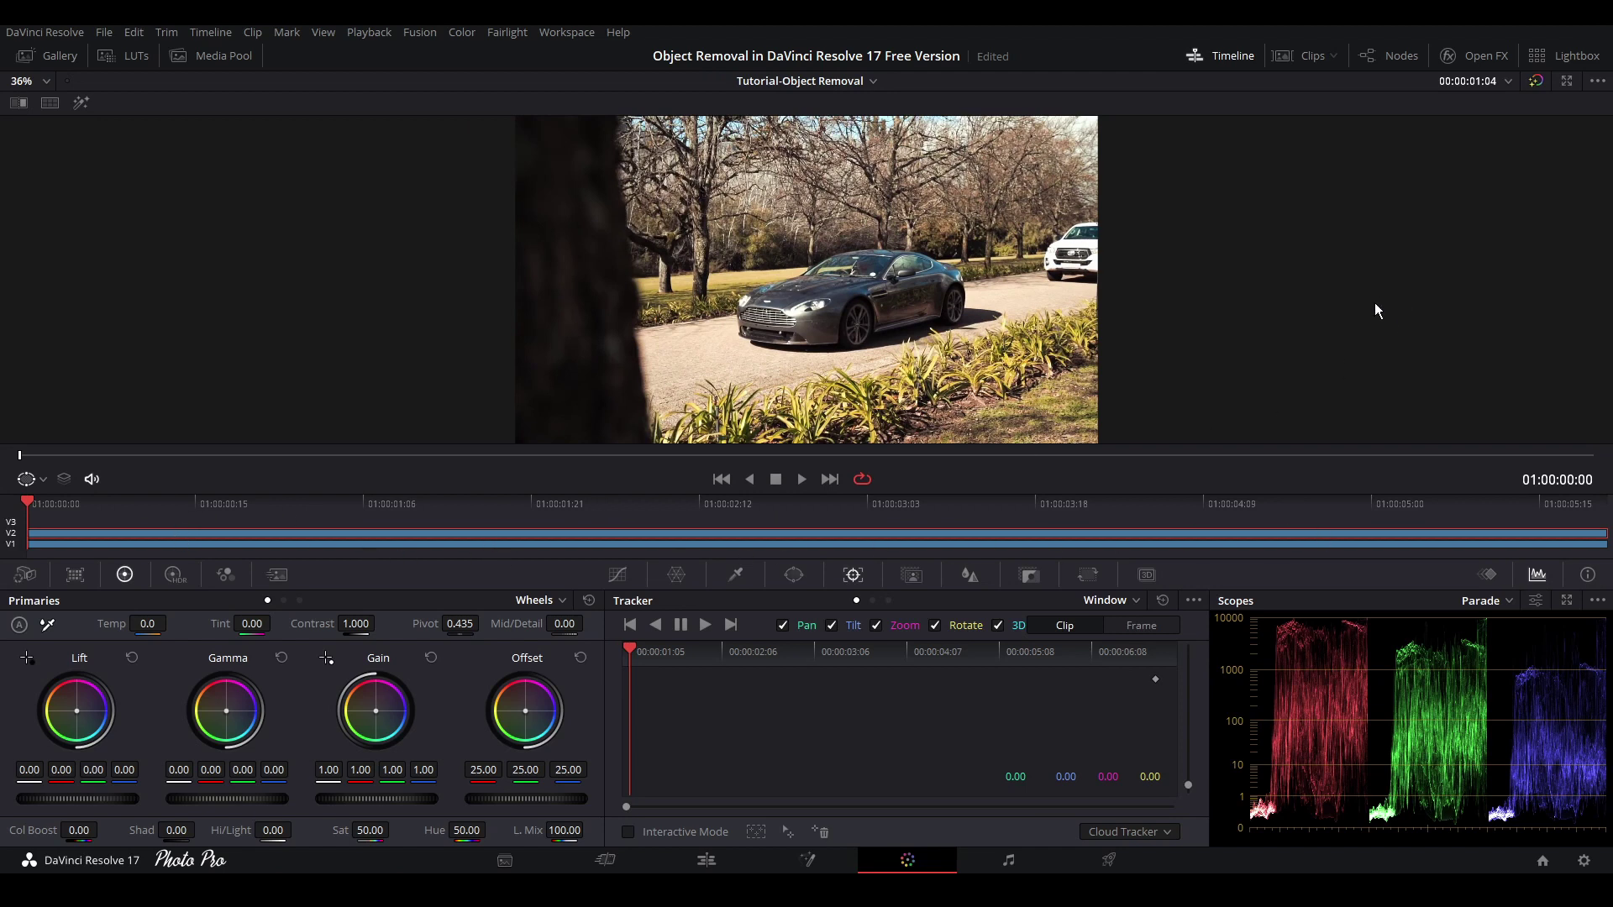
click(1314, 57)
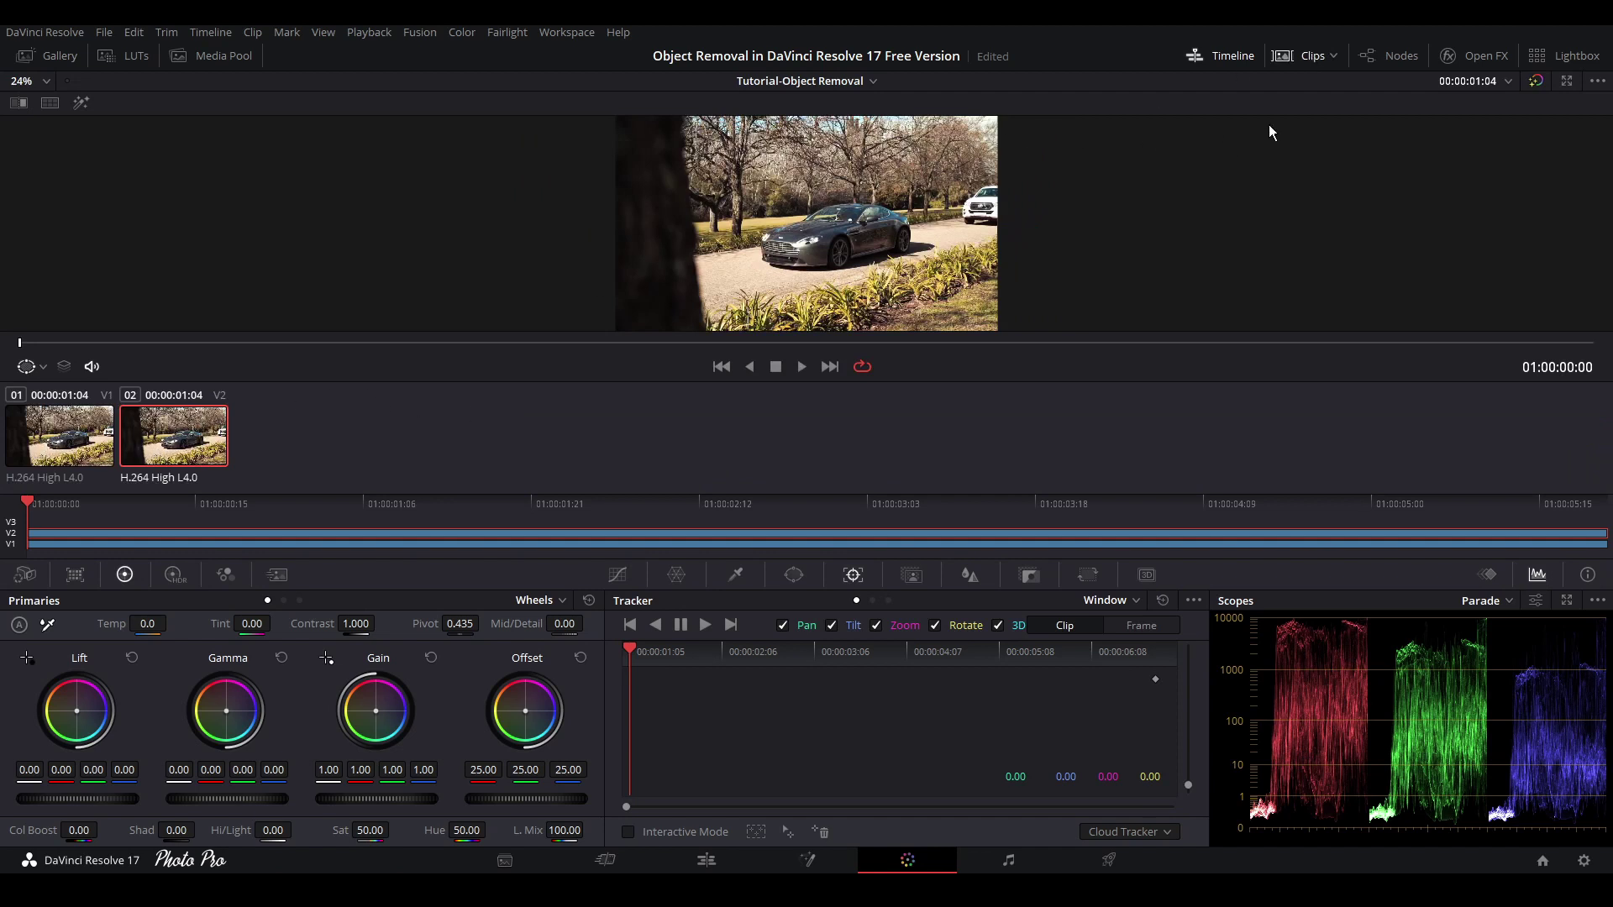
click(1313, 59)
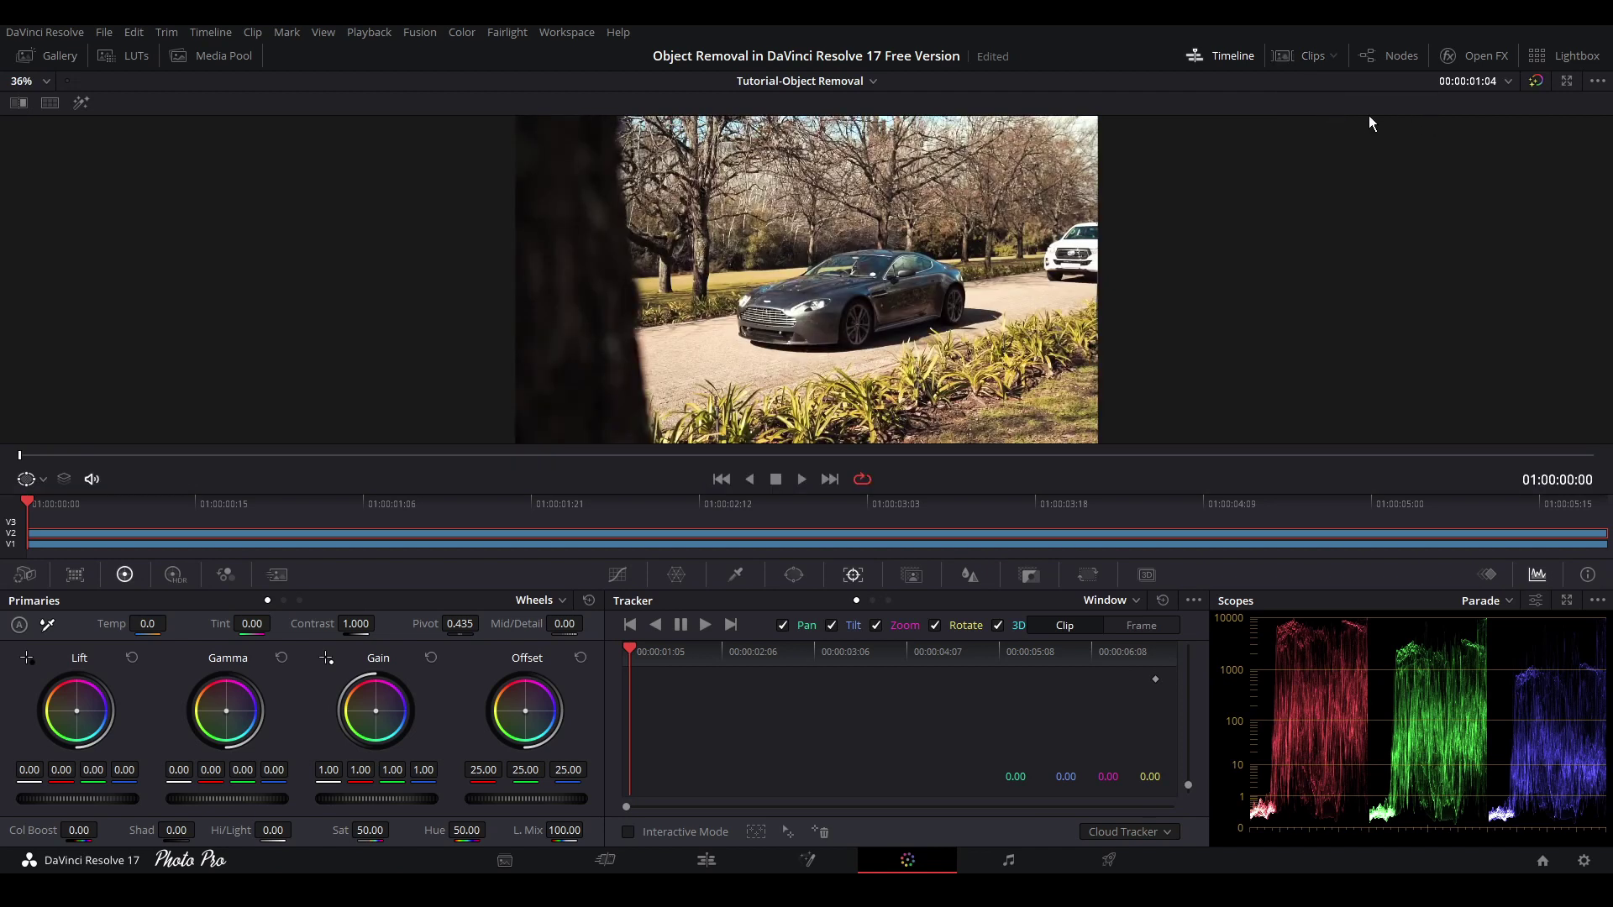
click(1390, 58)
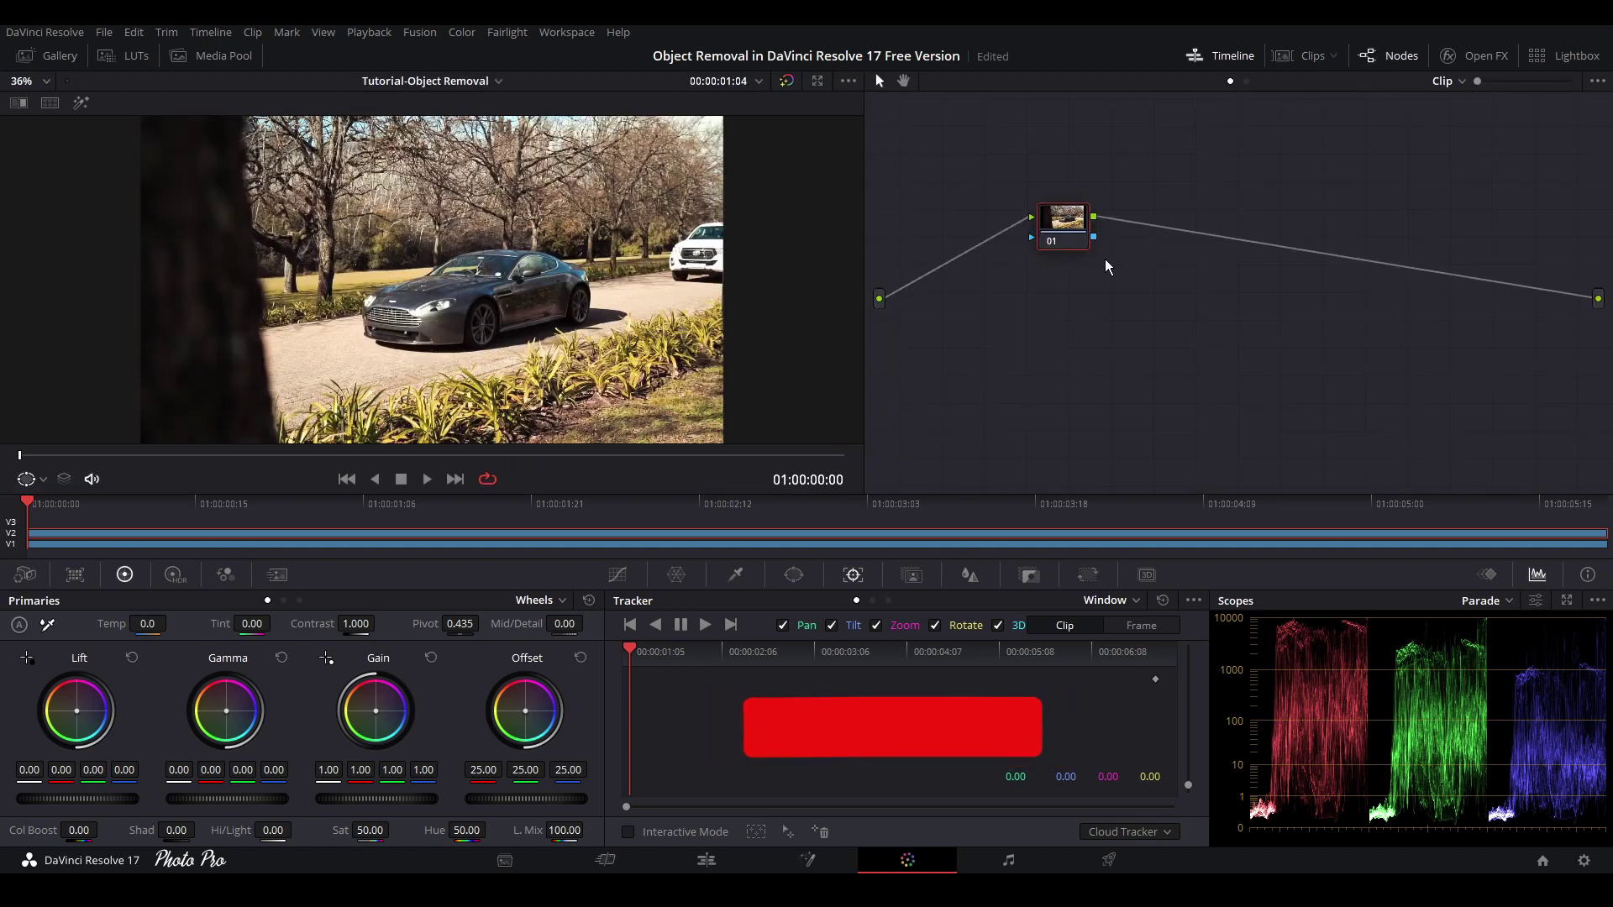
drag(1073, 240, 995, 255)
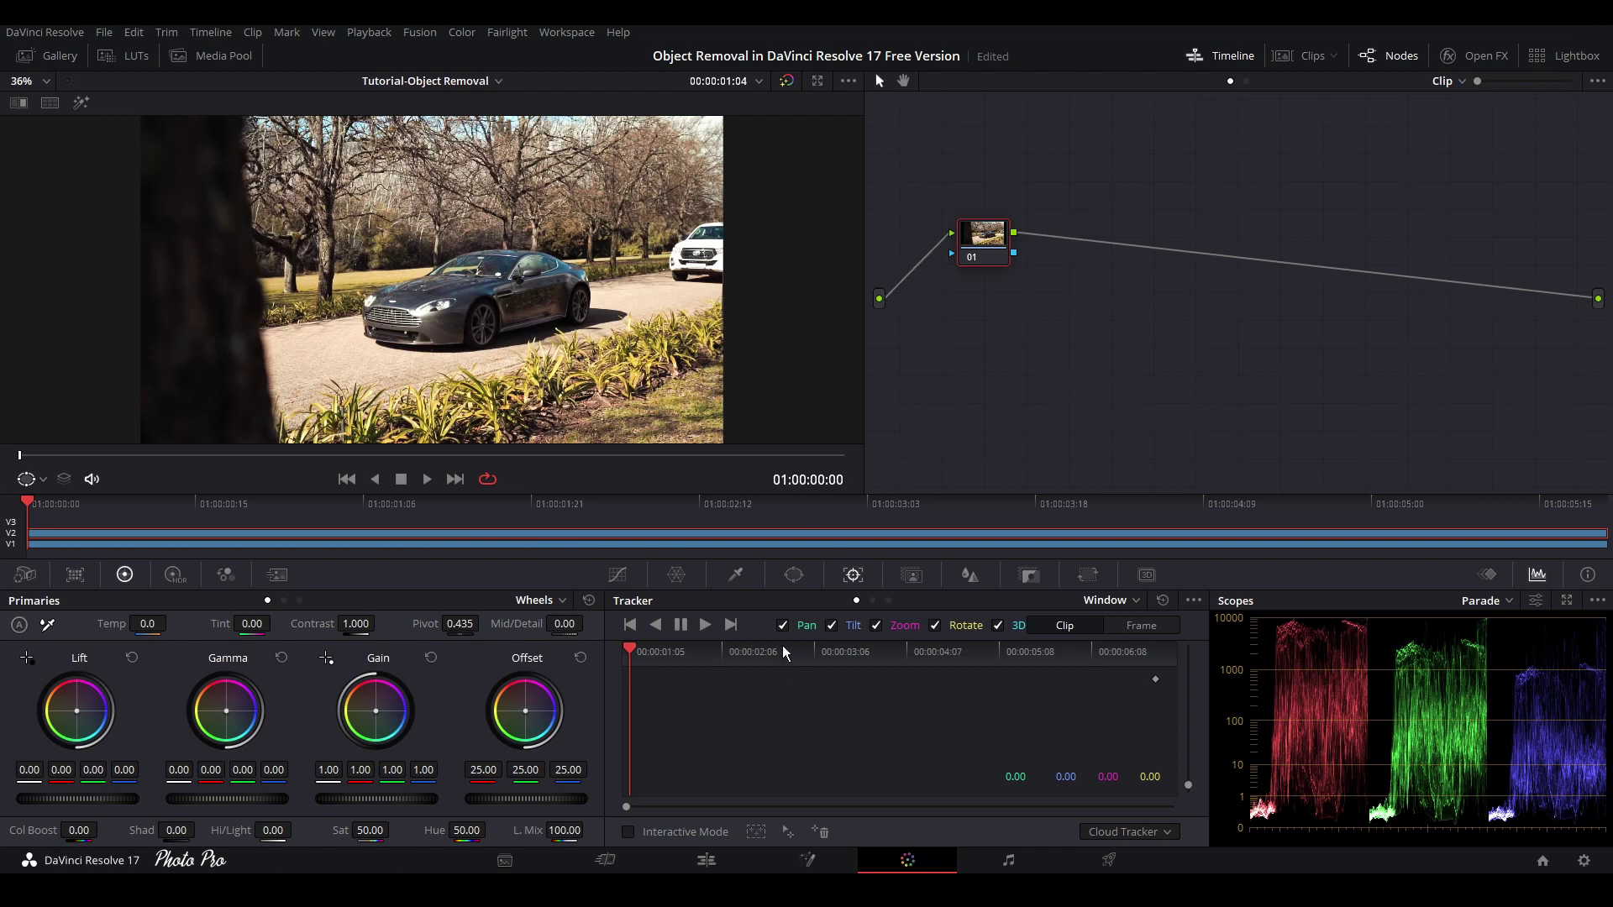
Step: Add a Curve window to node 01 and zoom the viewer onto the white truck at the first frame
click(796, 576)
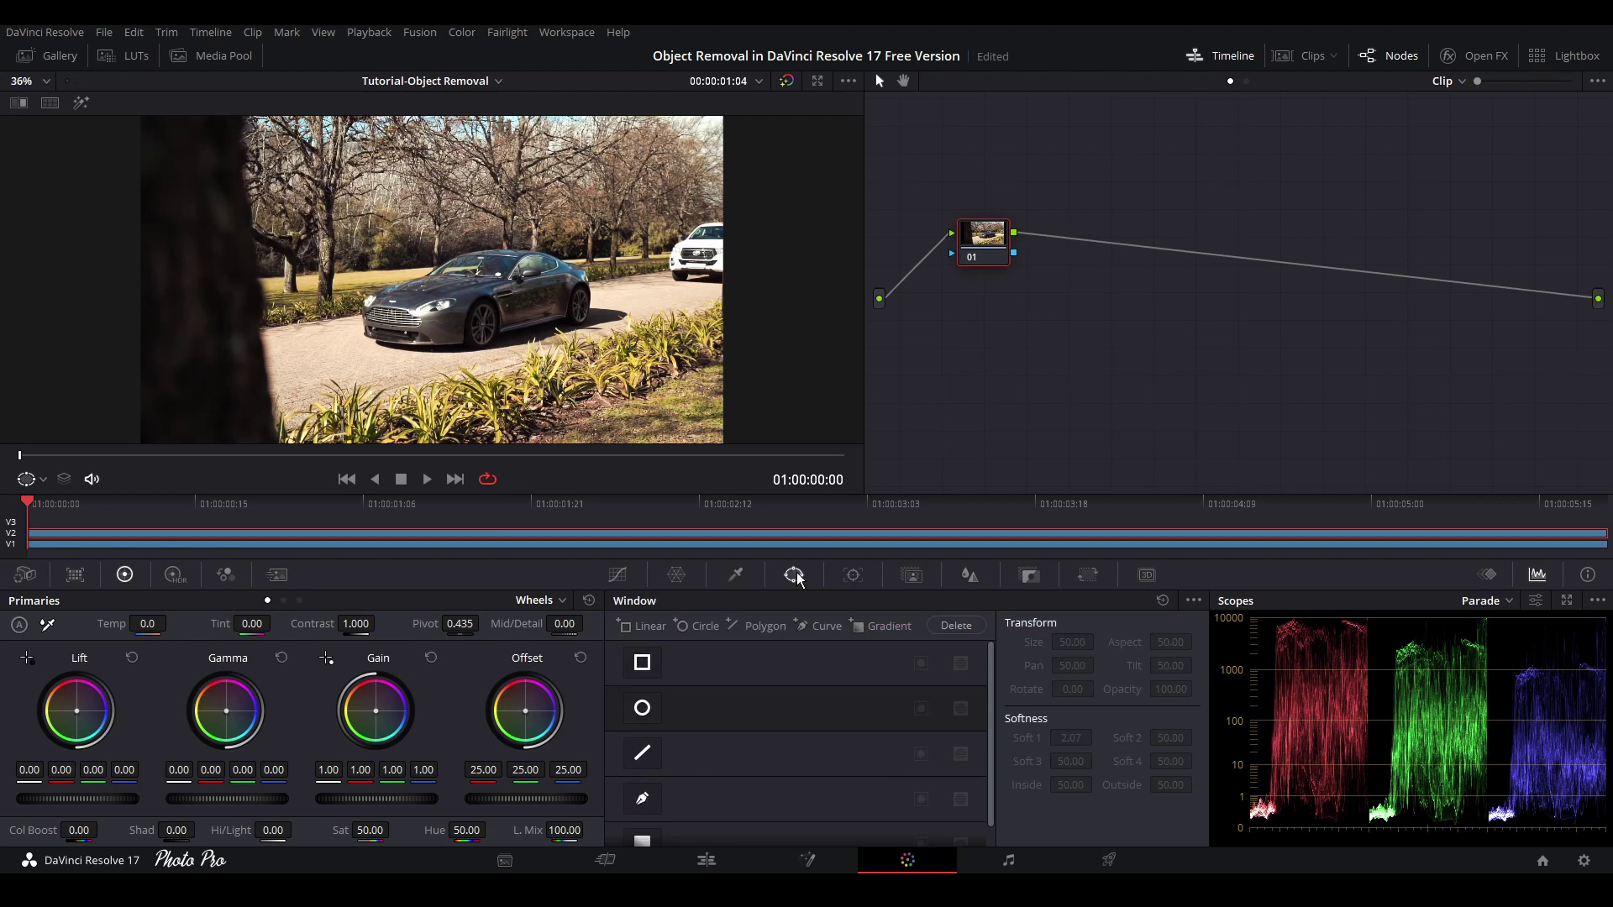
click(649, 804)
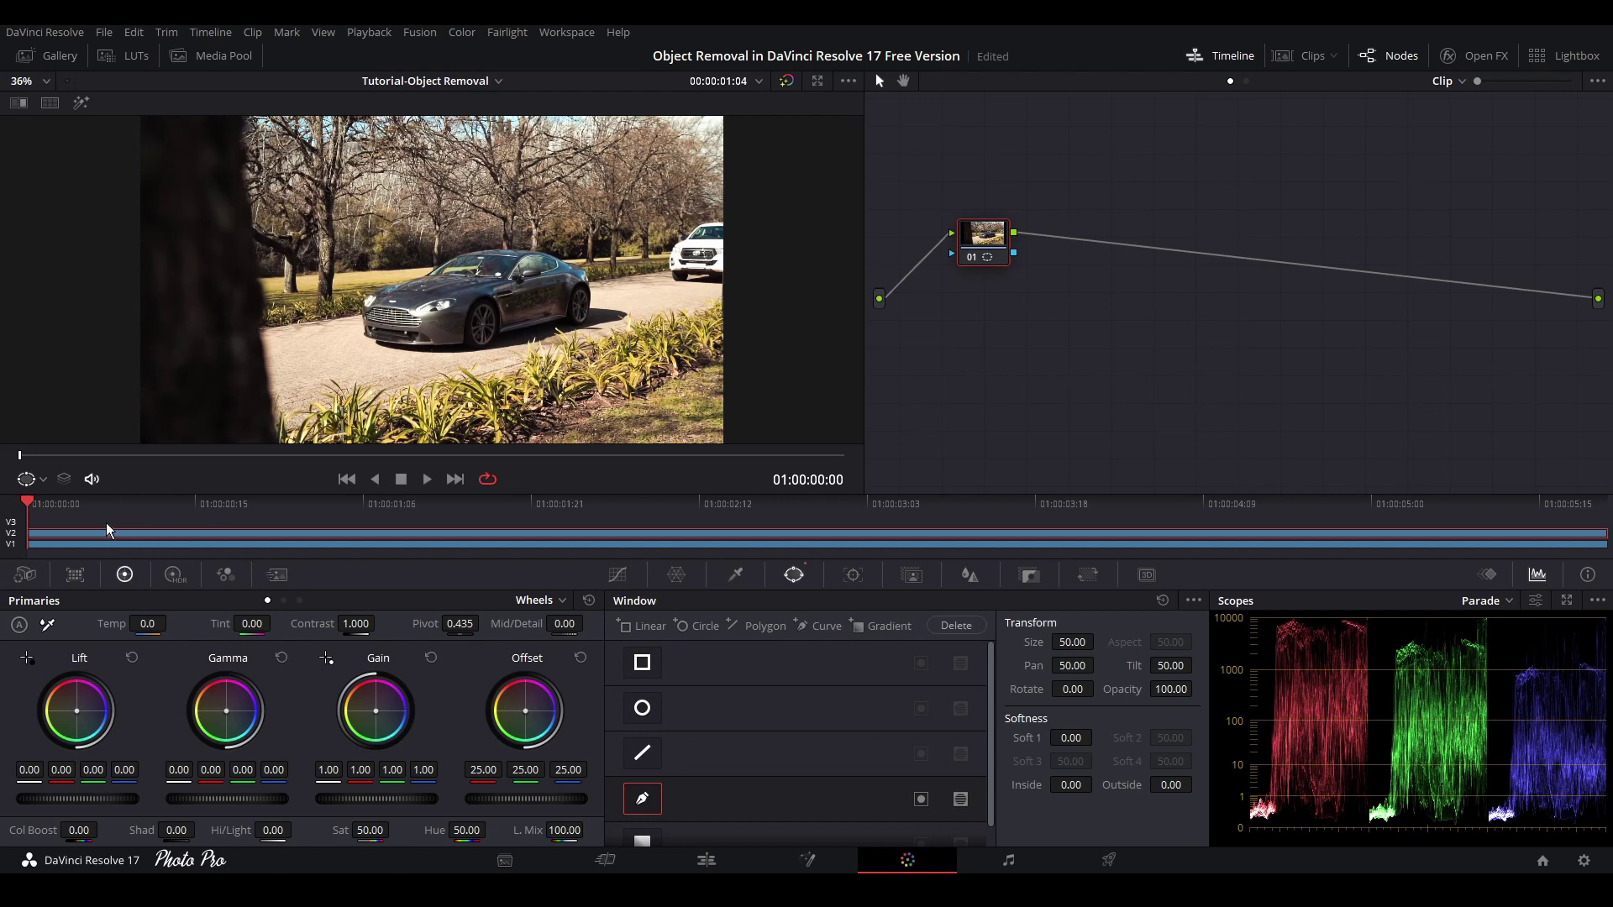
key(shift+Right)
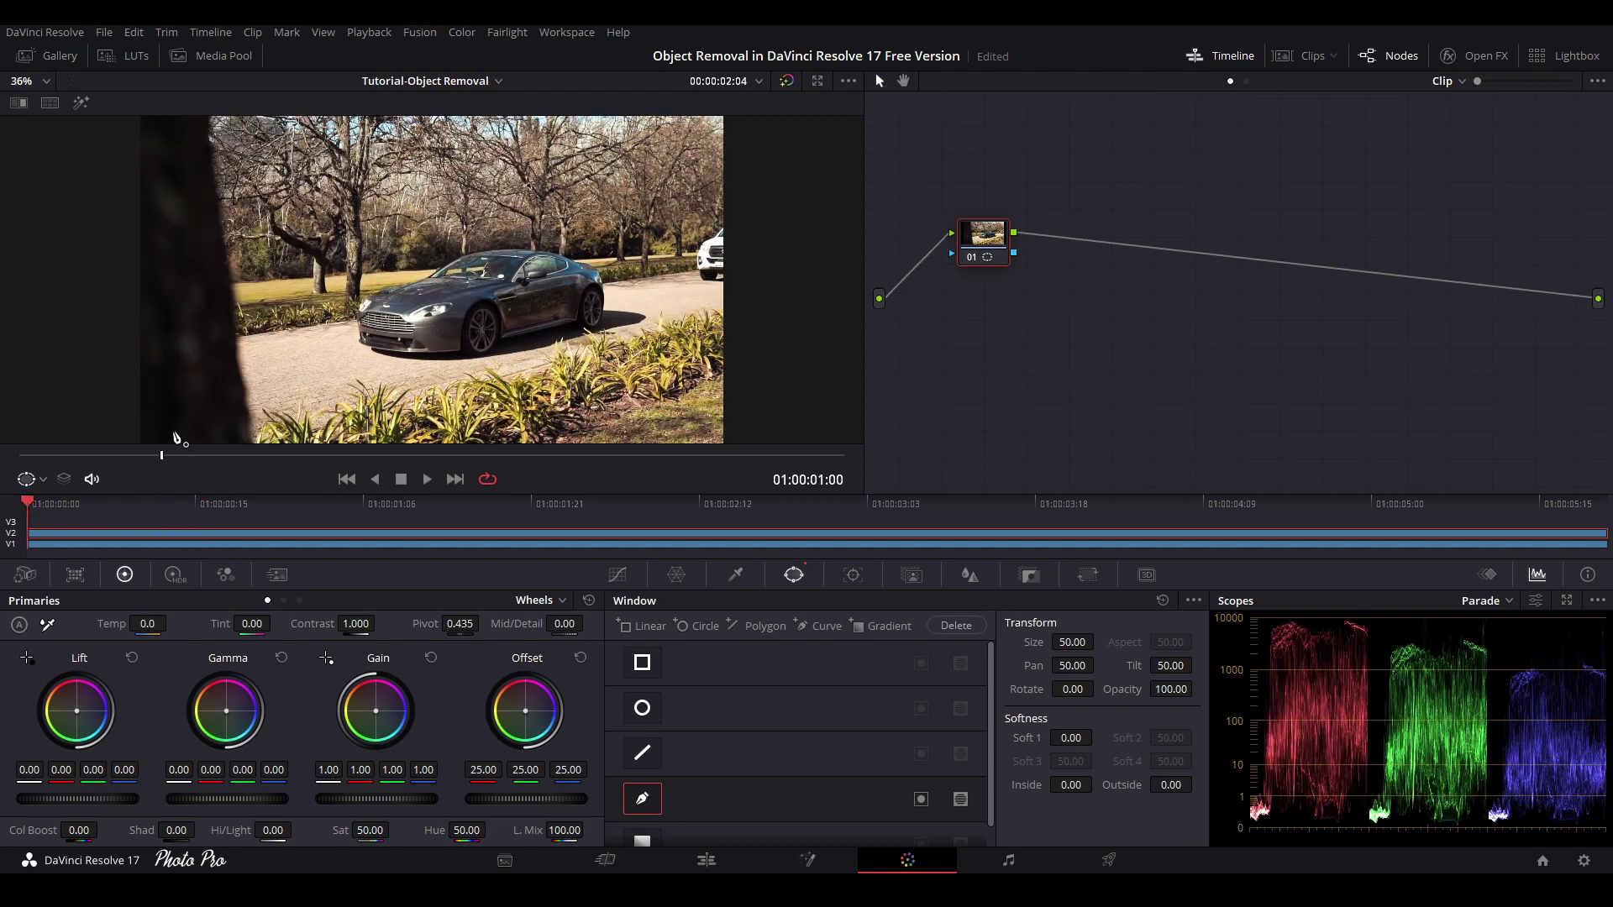
scroll(647, 267, up, 1)
key(shift+Left)
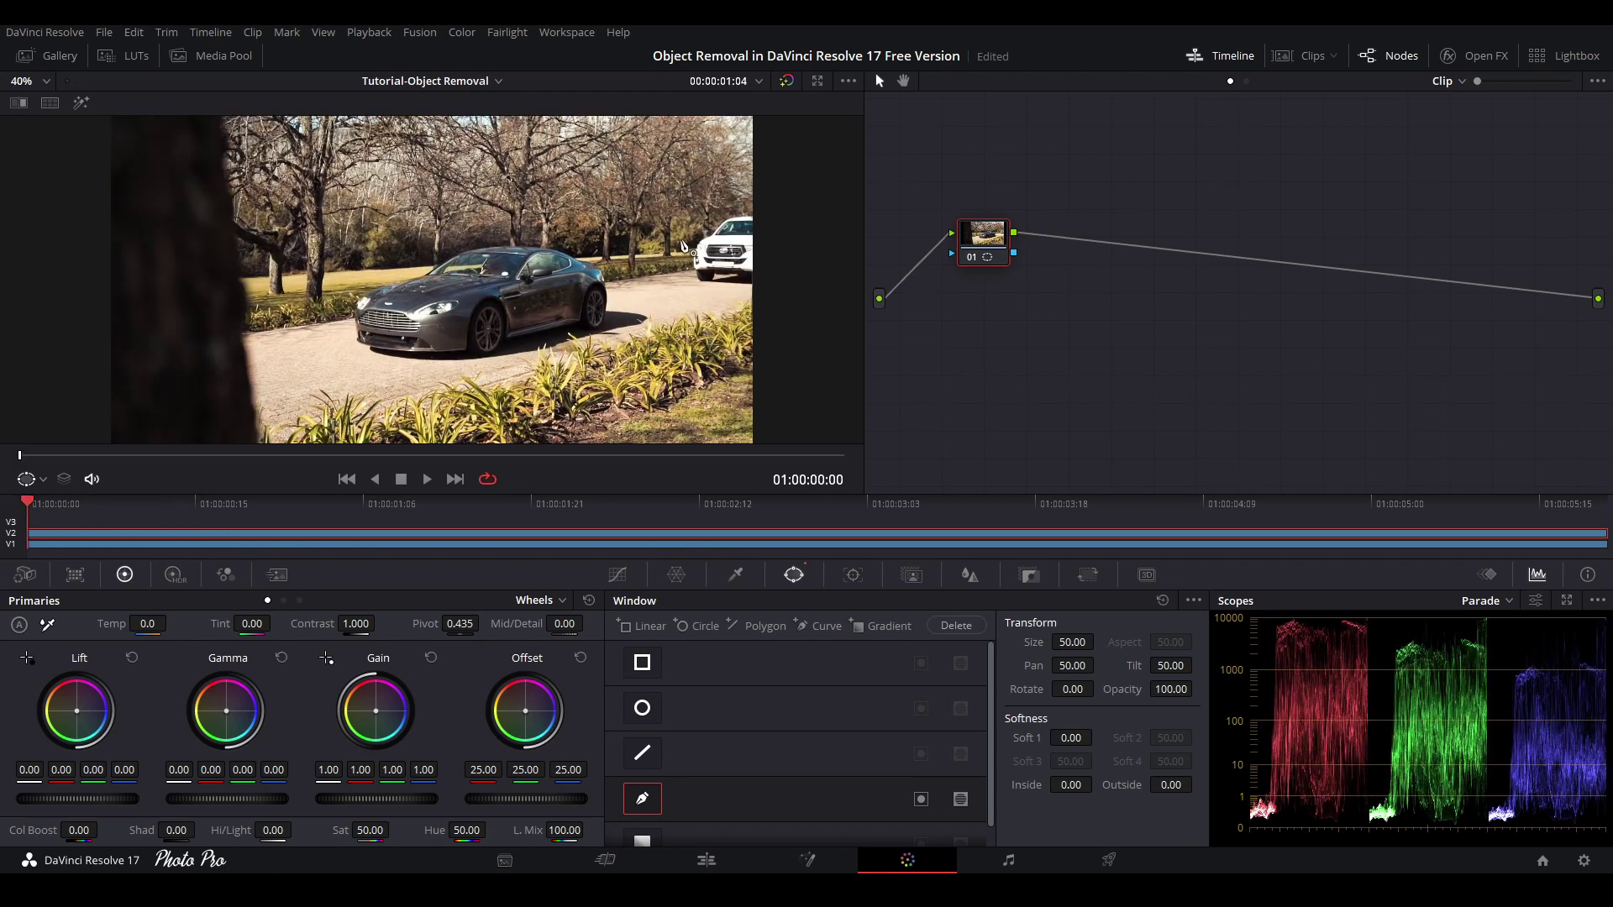
scroll(759, 216, up, 1)
scroll(785, 222, up, 1)
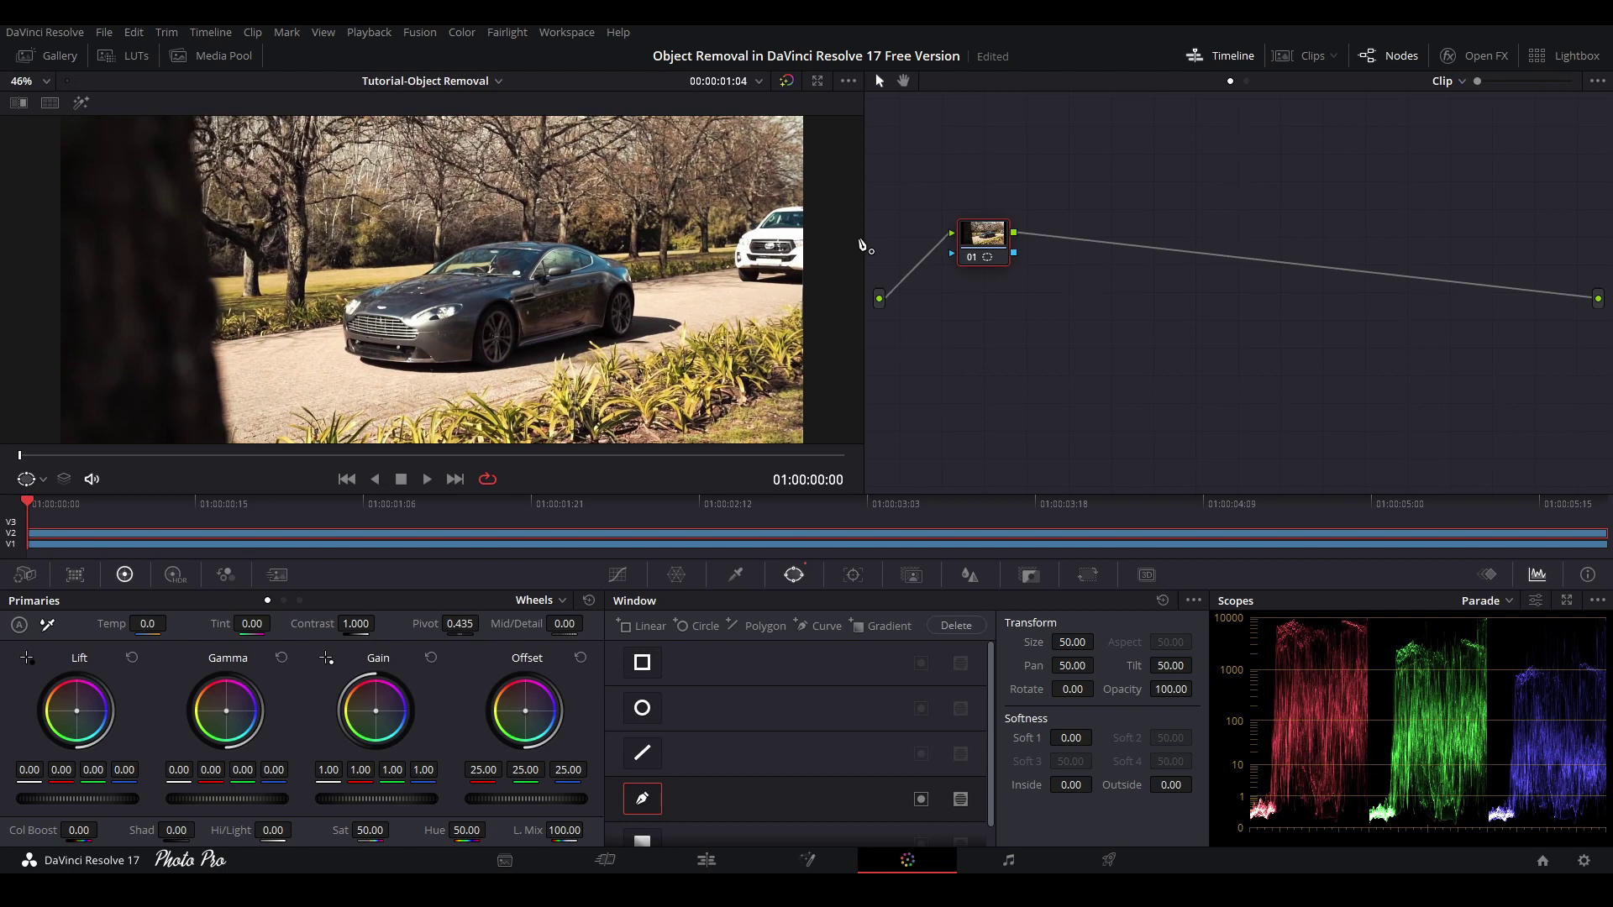
scroll(853, 238, up, 3)
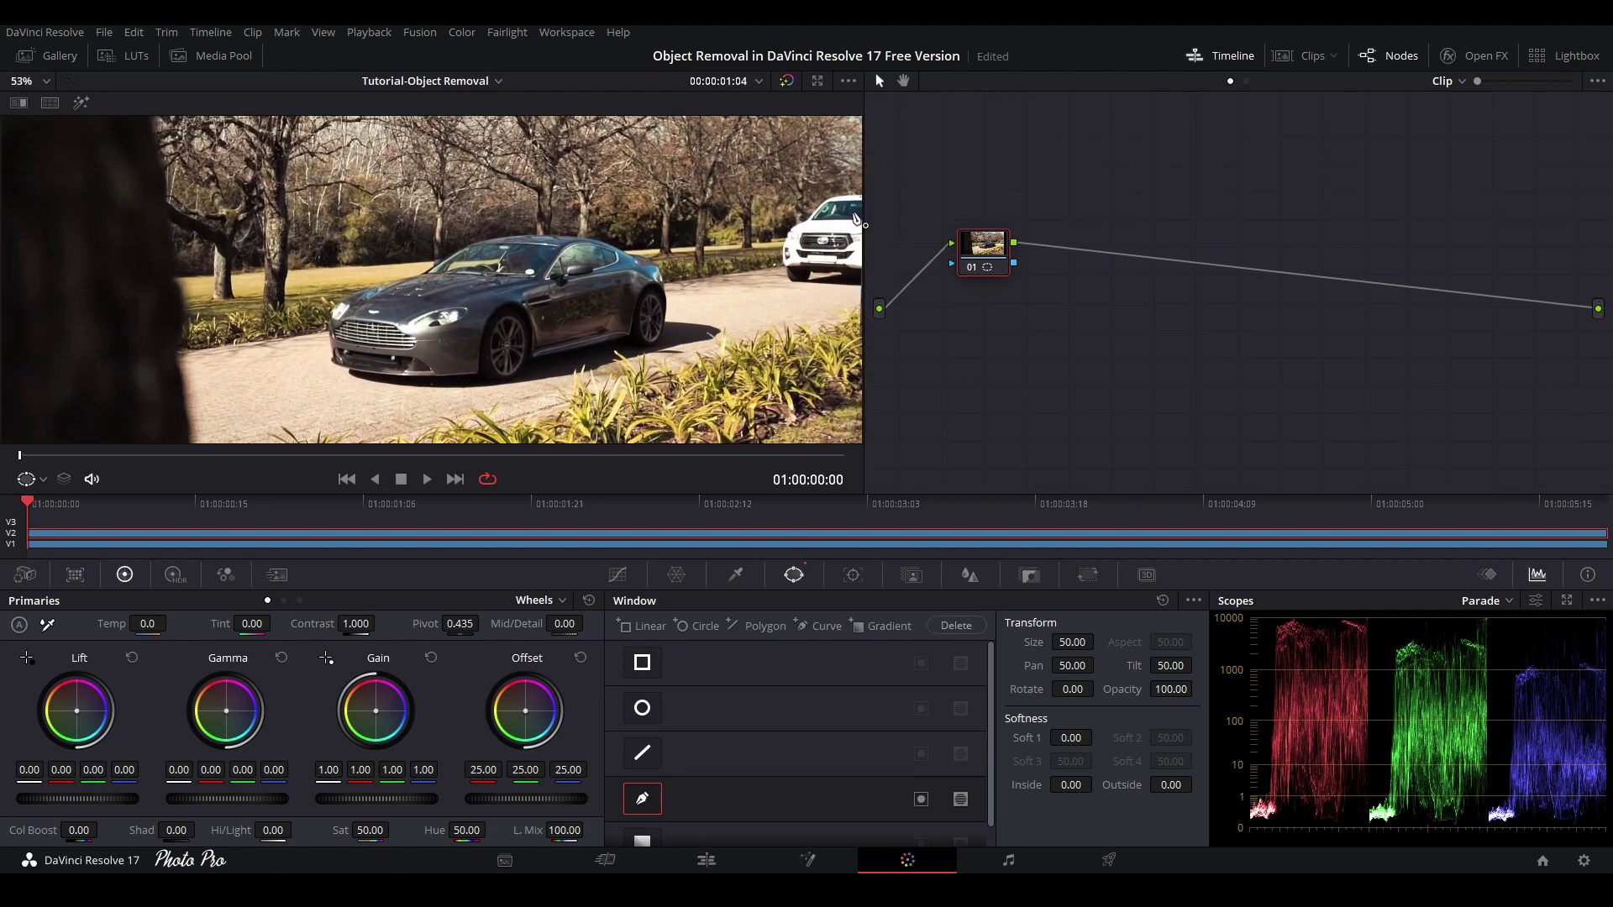
scroll(840, 229, up, 6)
drag(841, 229, 662, 246)
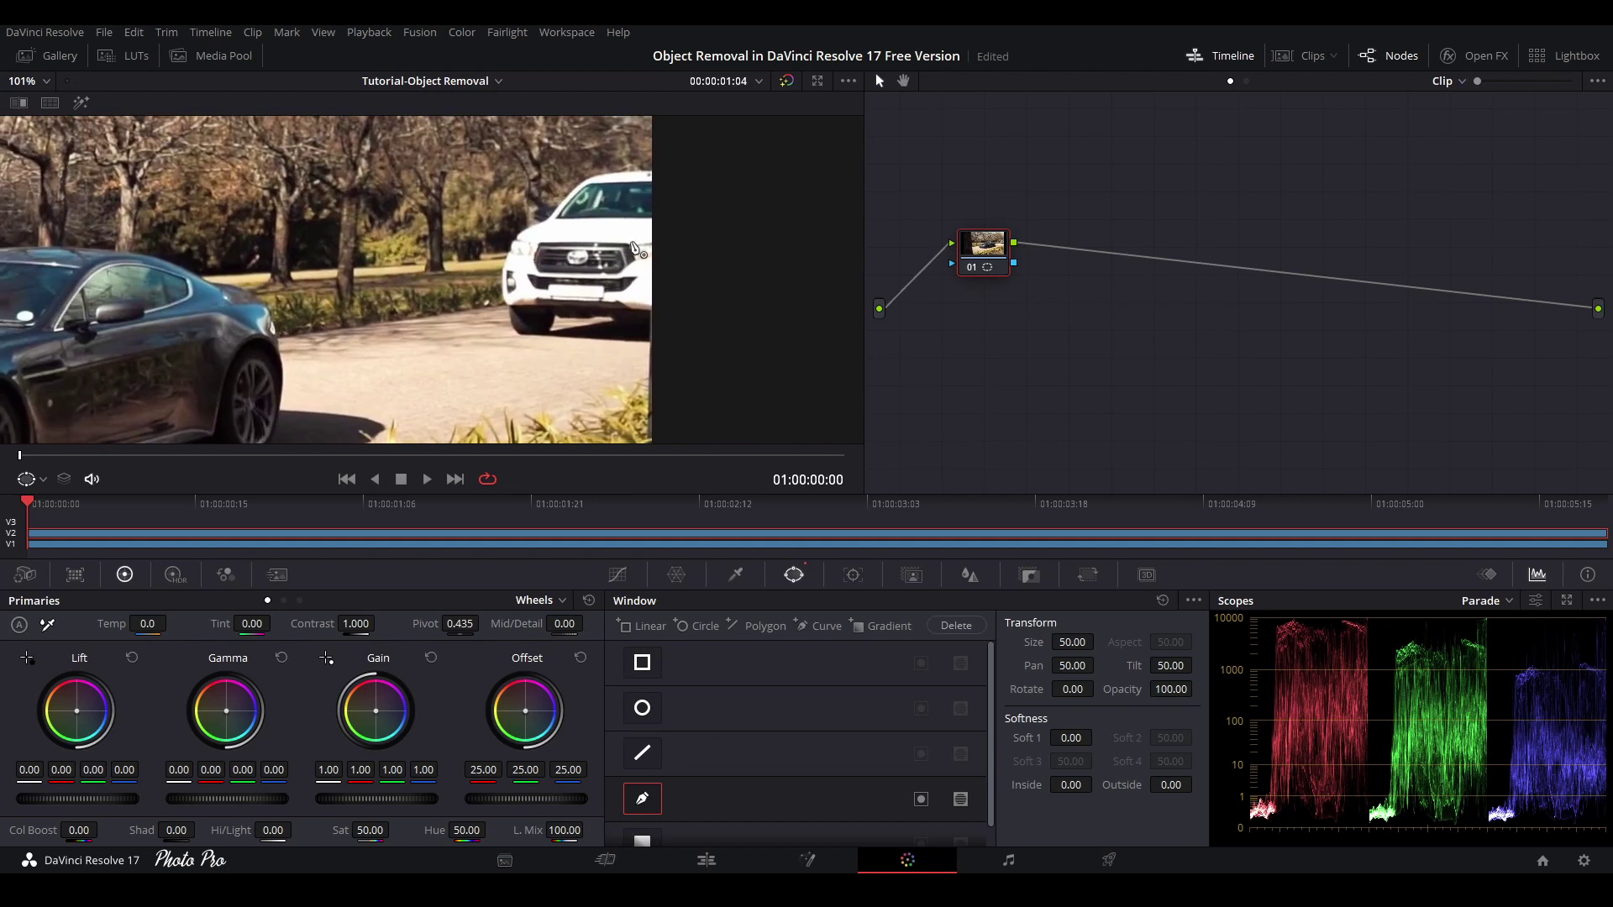
Step: Outline the white pickup with nine pen points and close the curve shape
click(668, 162)
click(580, 170)
click(552, 187)
click(528, 208)
click(506, 230)
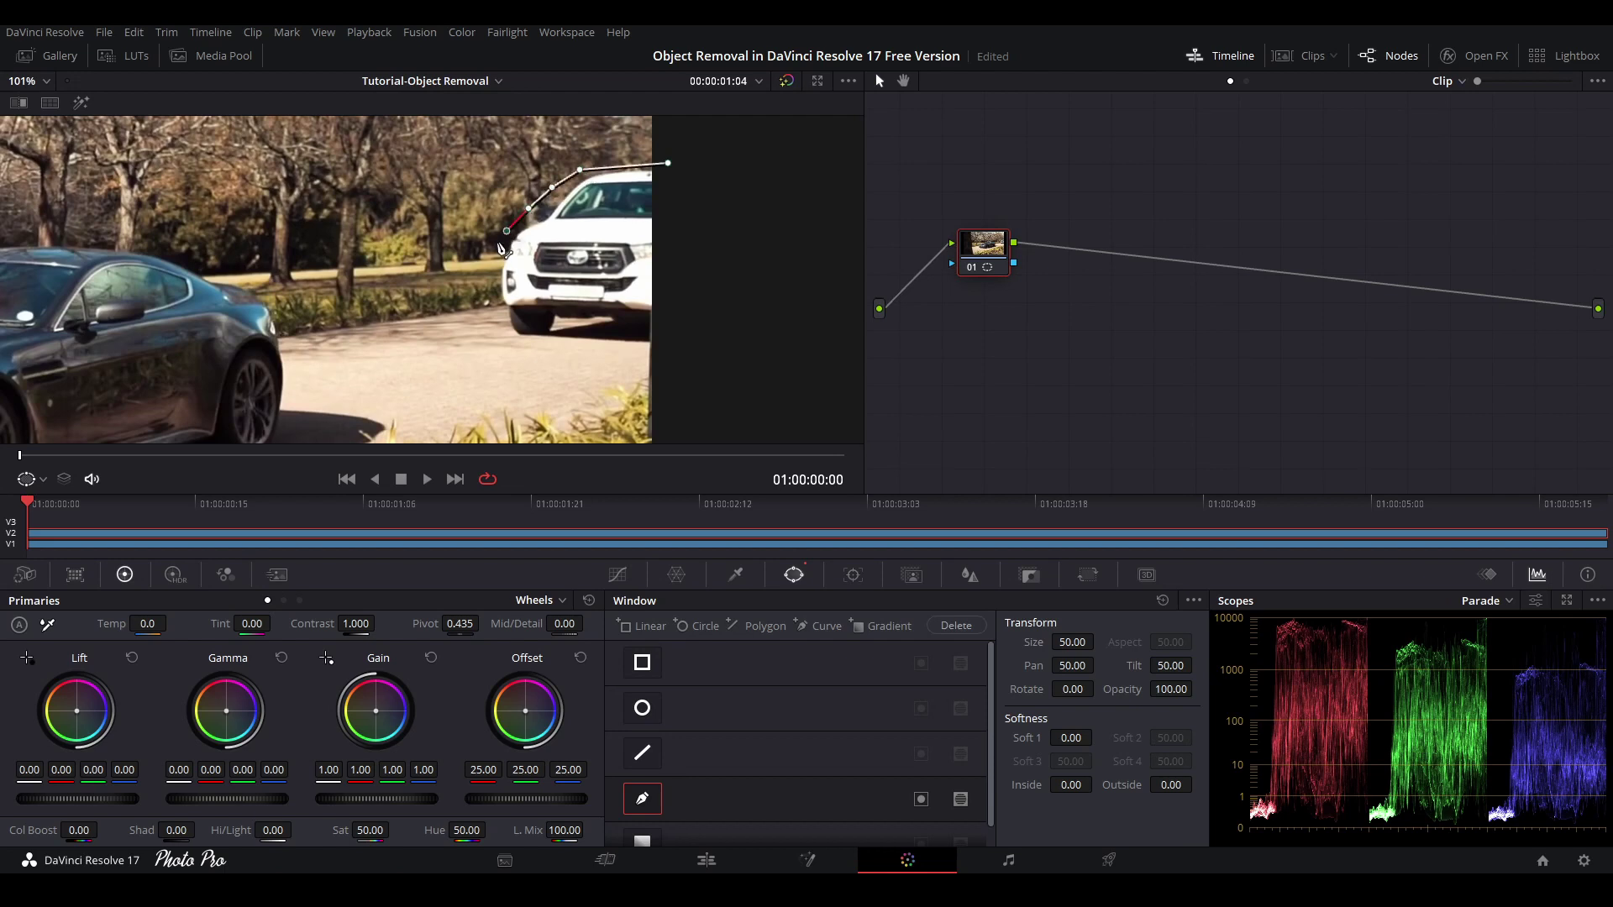
click(487, 261)
click(486, 298)
click(491, 336)
click(683, 354)
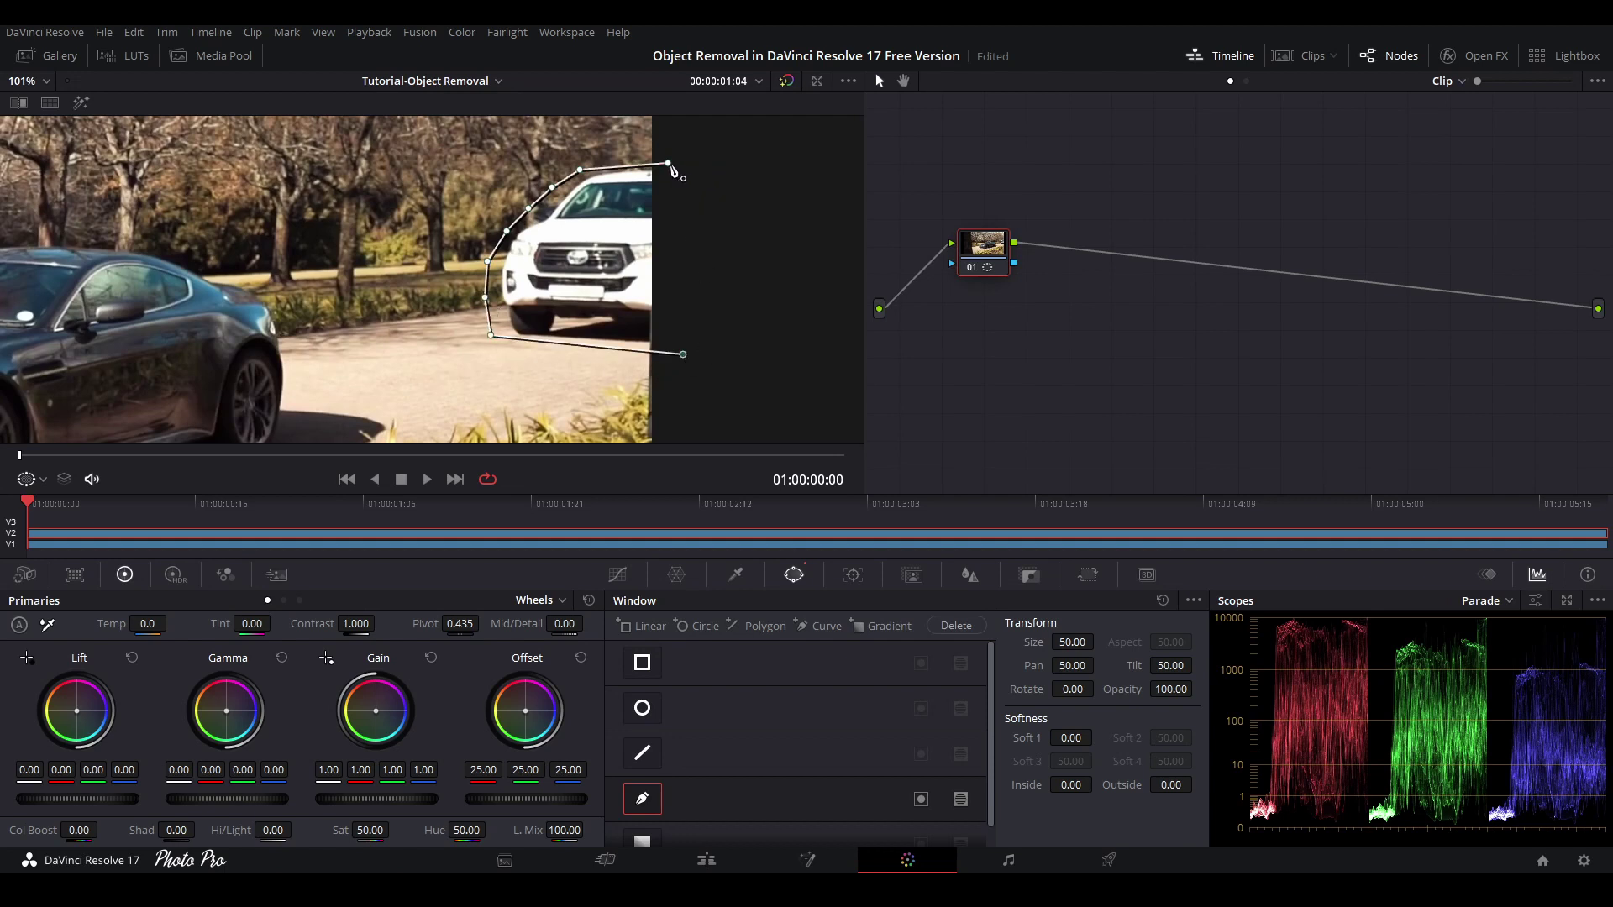
click(668, 164)
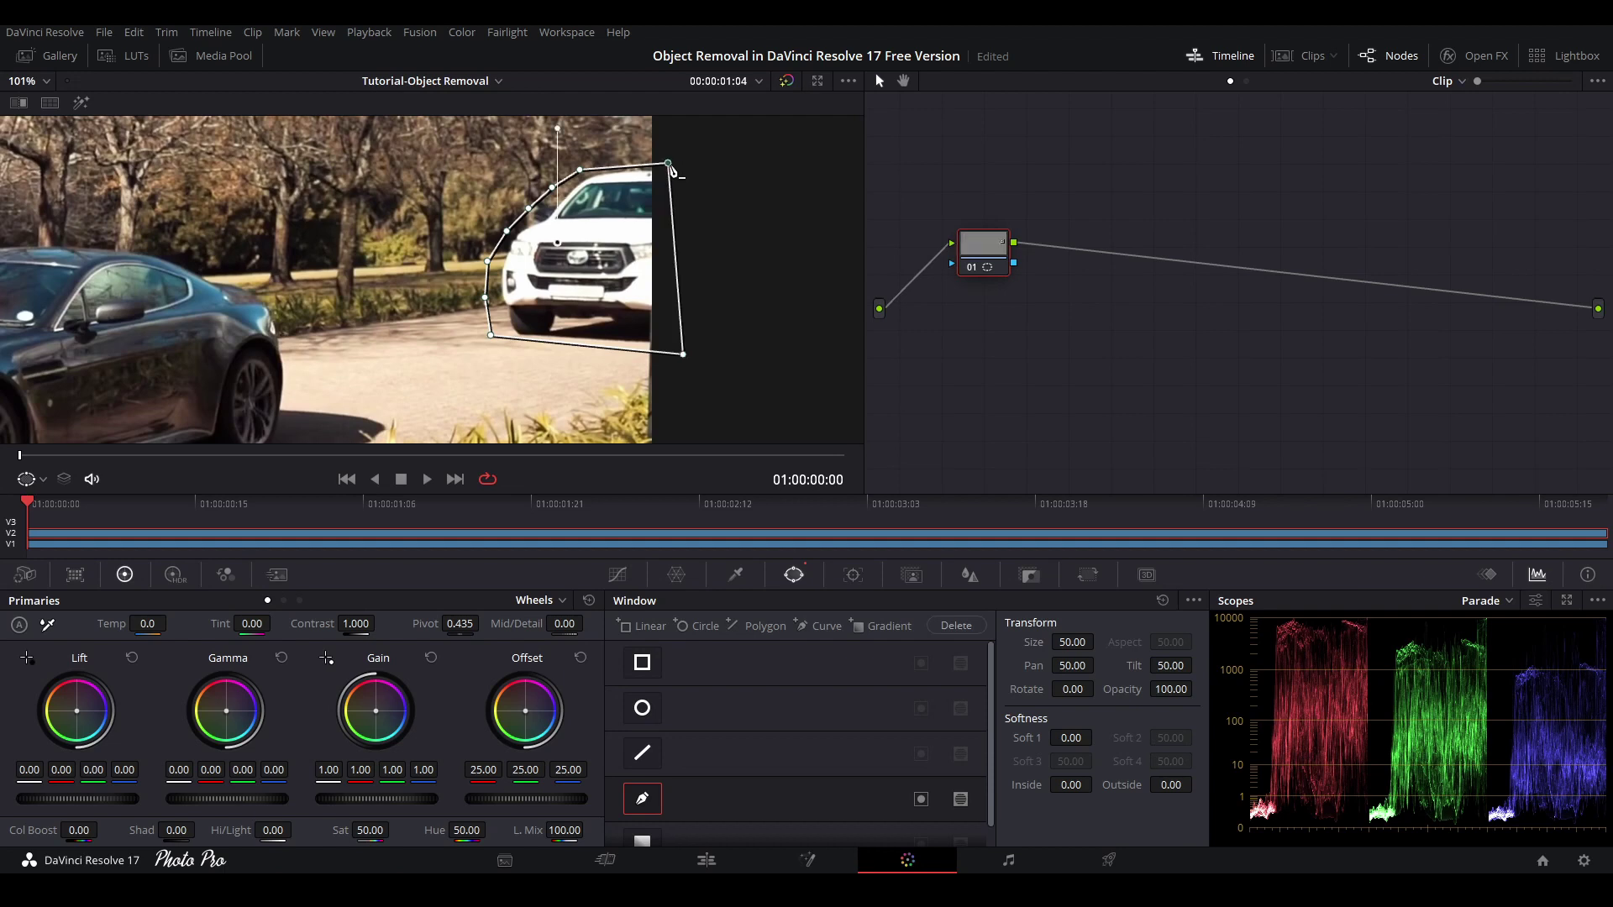
Step: Adjust the mask's top-right, top and bottom-left vertices to fit around the truck
drag(670, 164, 695, 162)
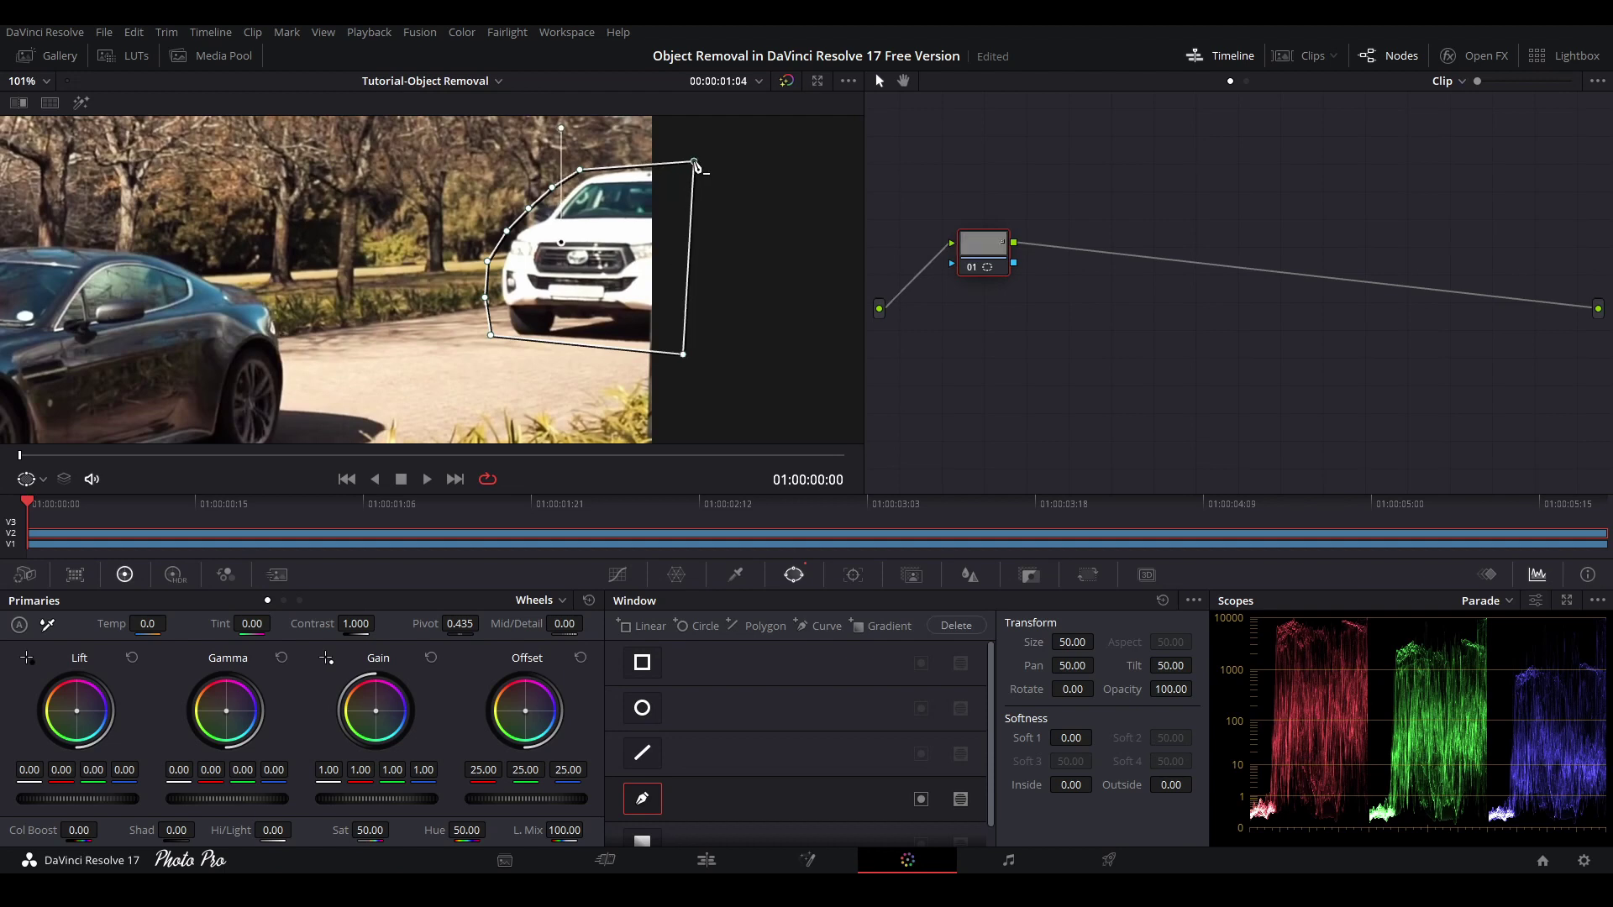
drag(580, 169, 585, 163)
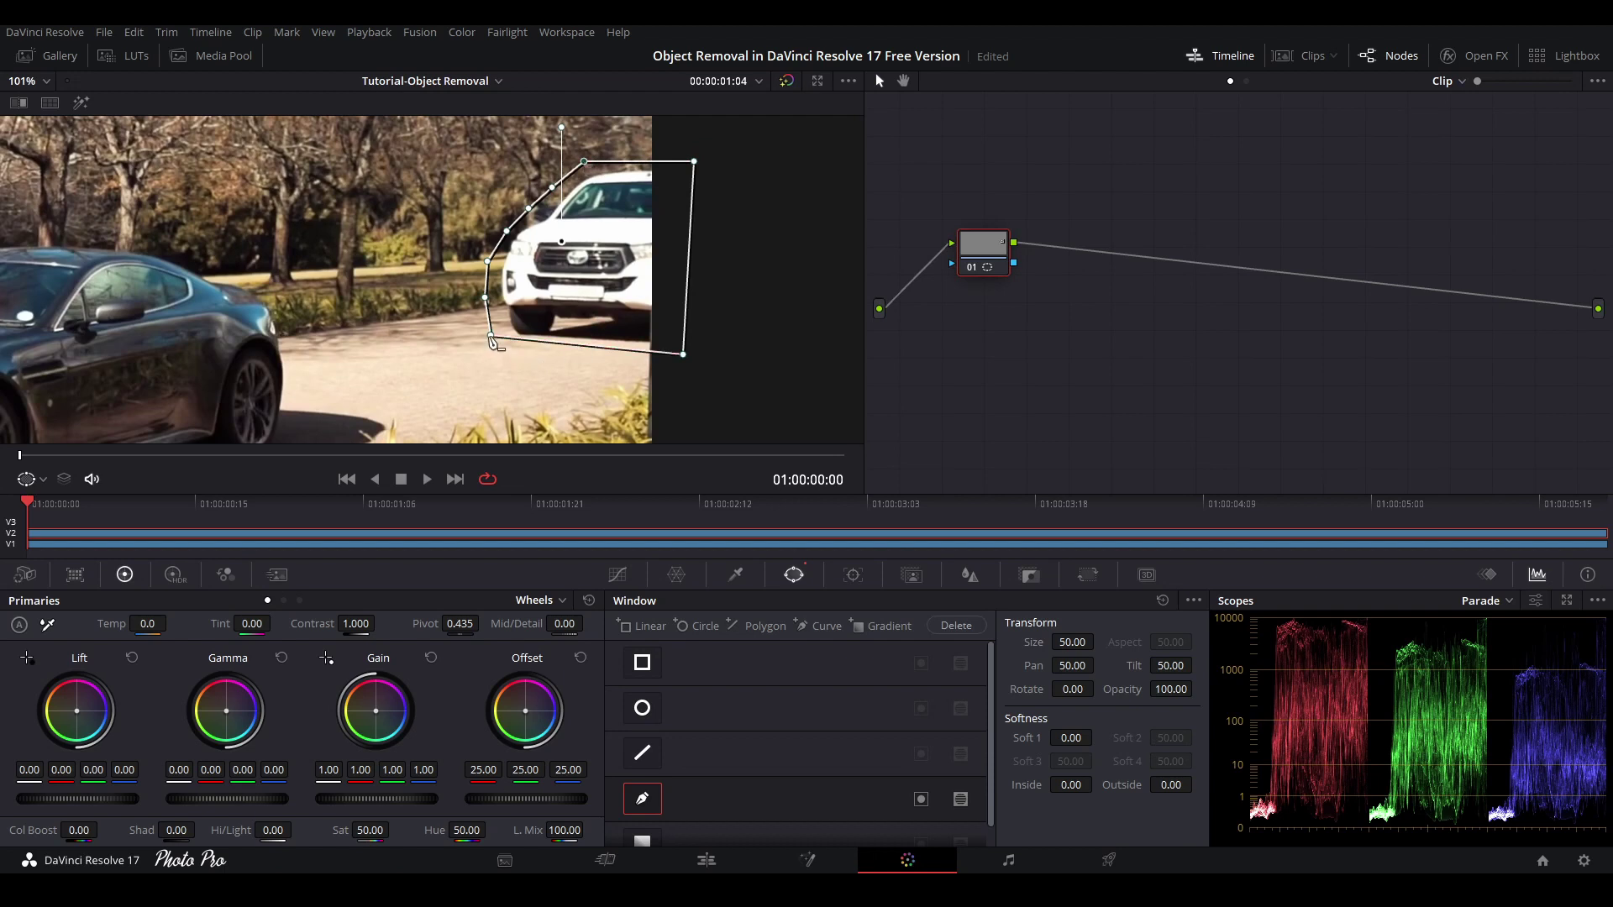
drag(492, 338, 495, 344)
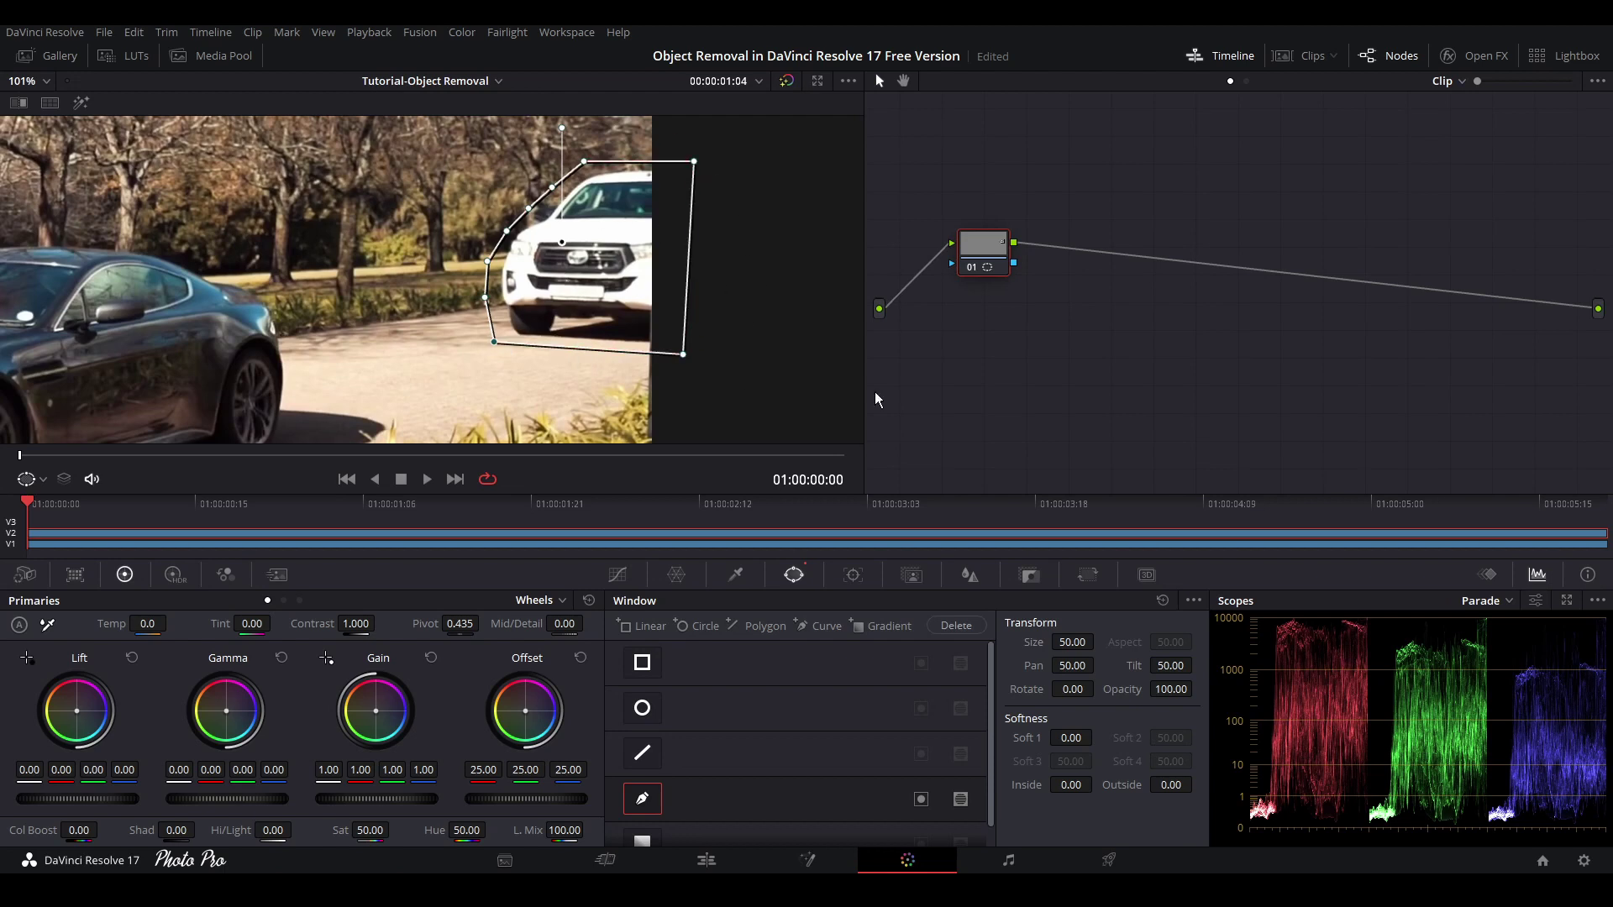
Step: Add an alpha output, connect node 01's key output to it, and invert the truck window
right_click(1075, 318)
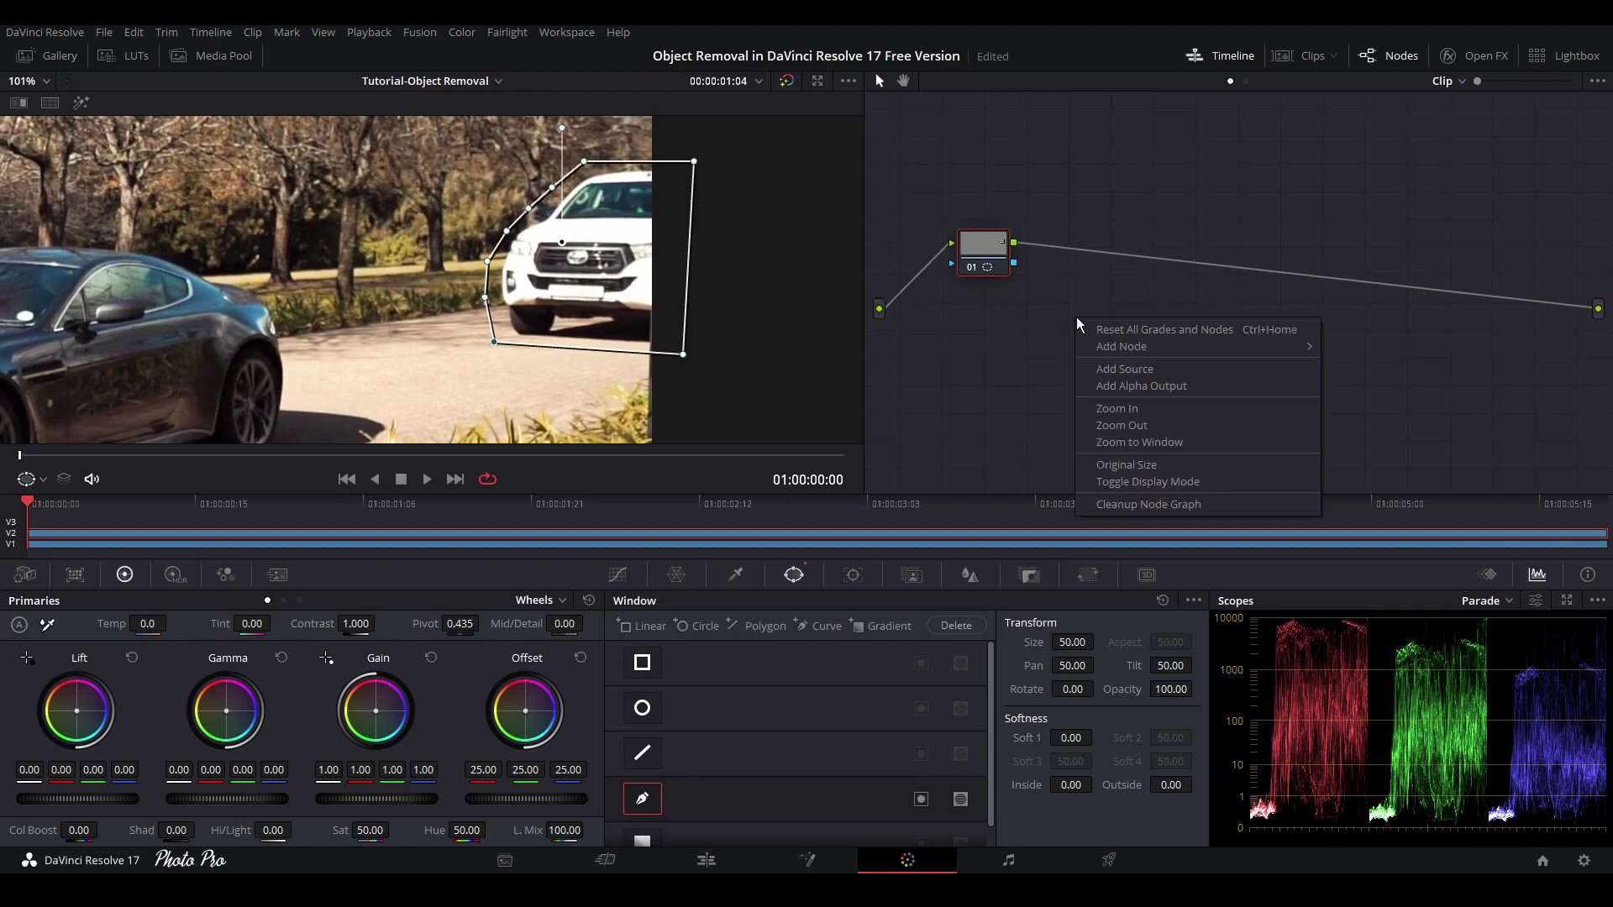
click(1145, 389)
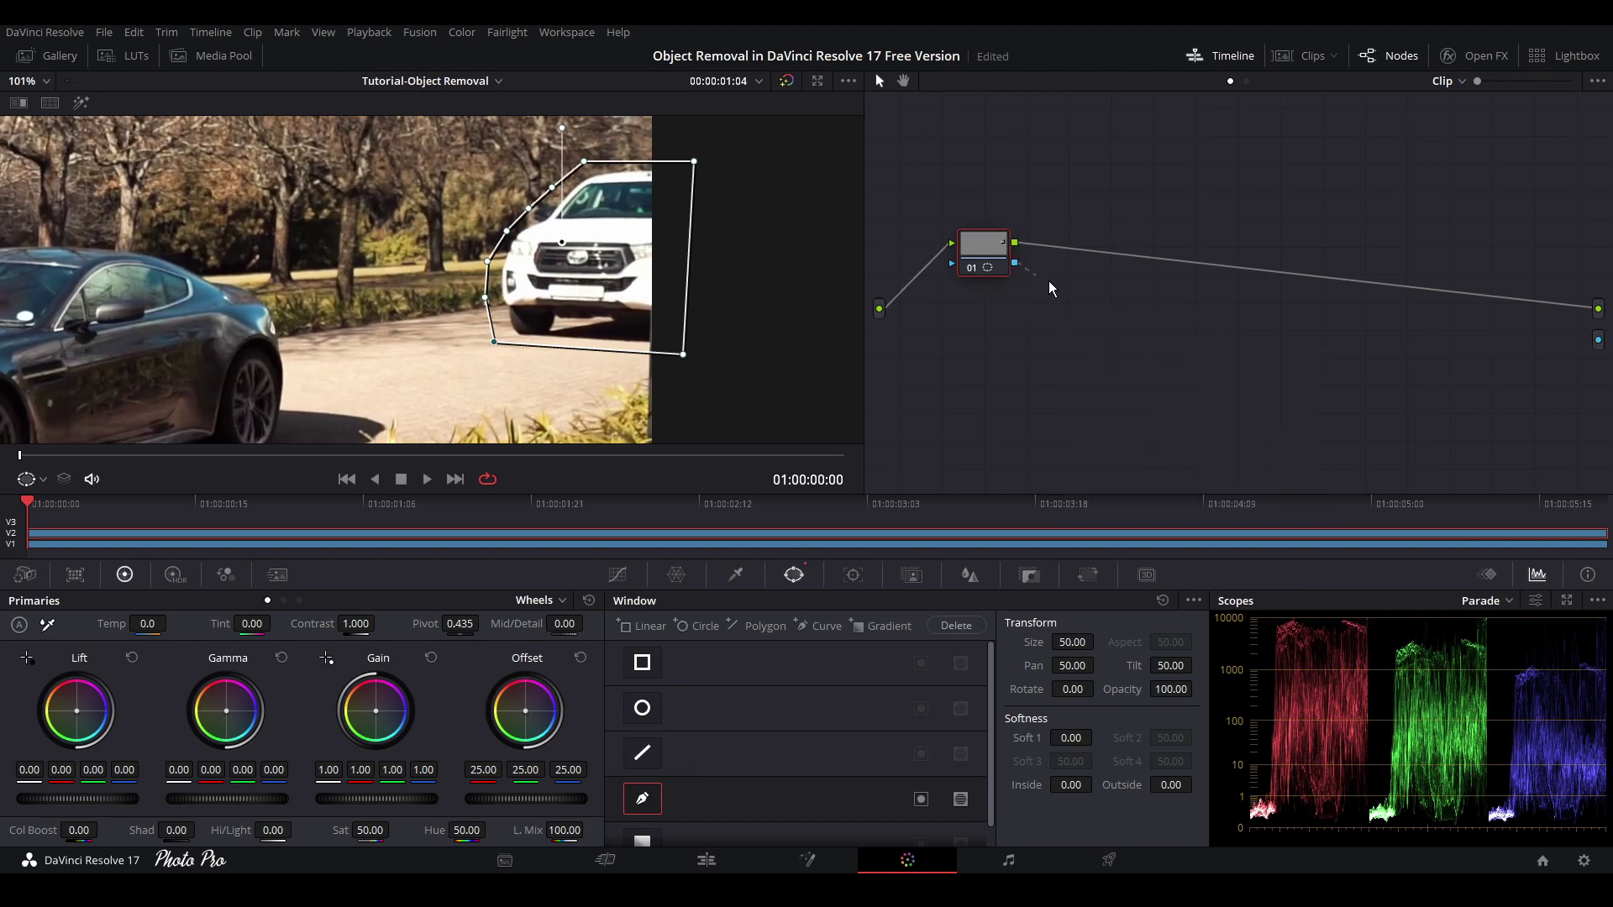
drag(1326, 348, 1602, 346)
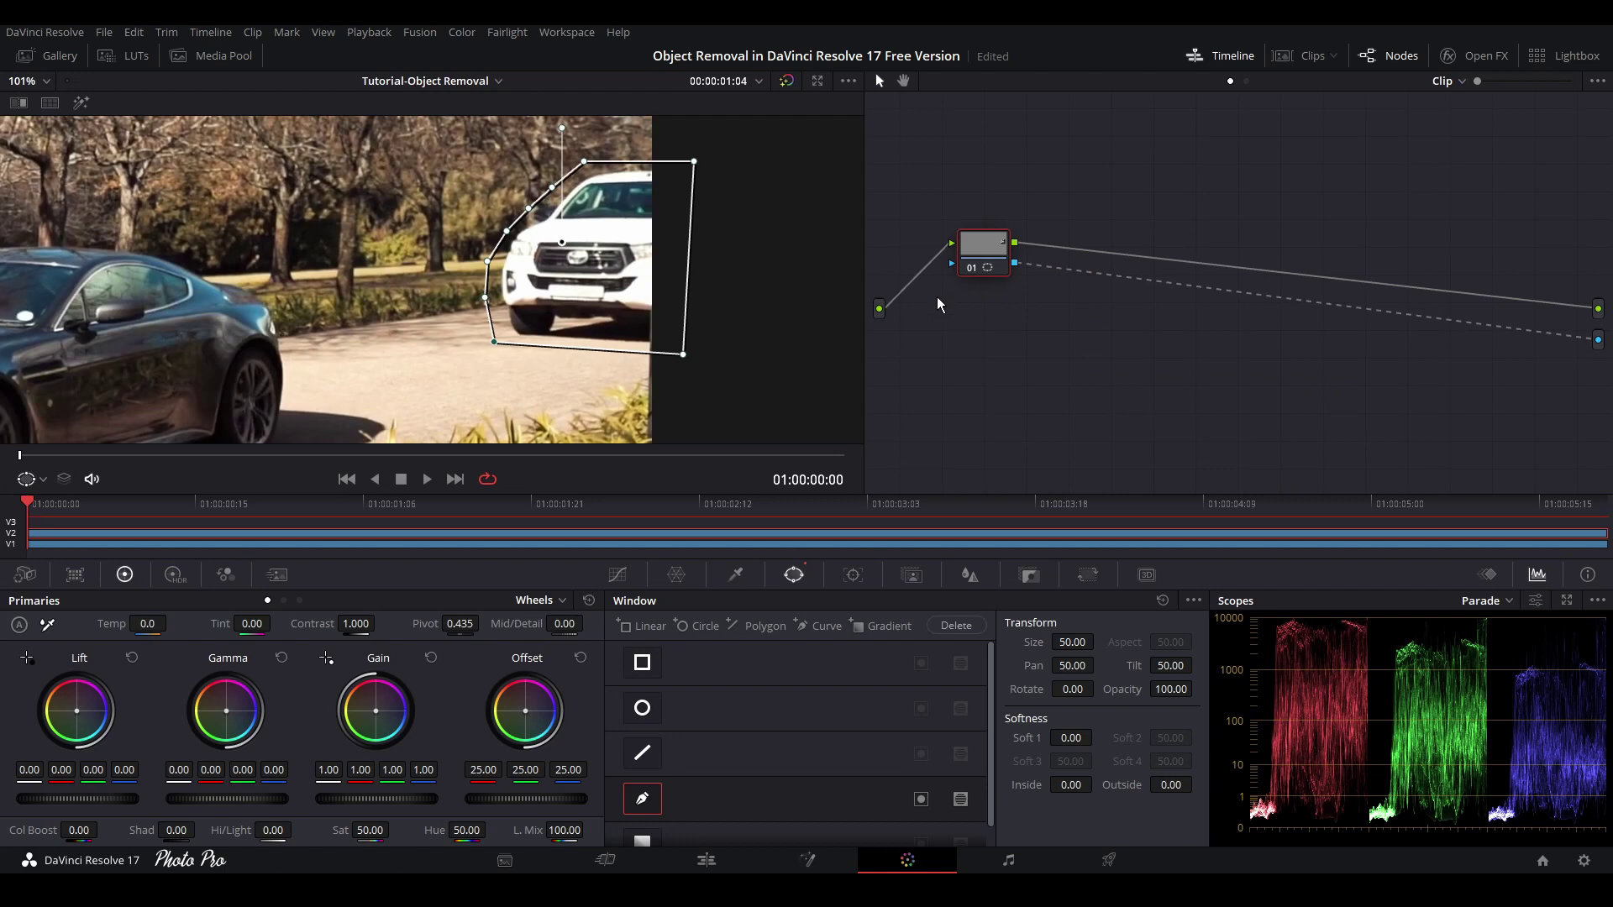
click(921, 799)
Step: Zoom and pan the node graph, then move node 01 up toward the source input
drag(1480, 84, 1566, 86)
drag(1132, 188, 1422, 269)
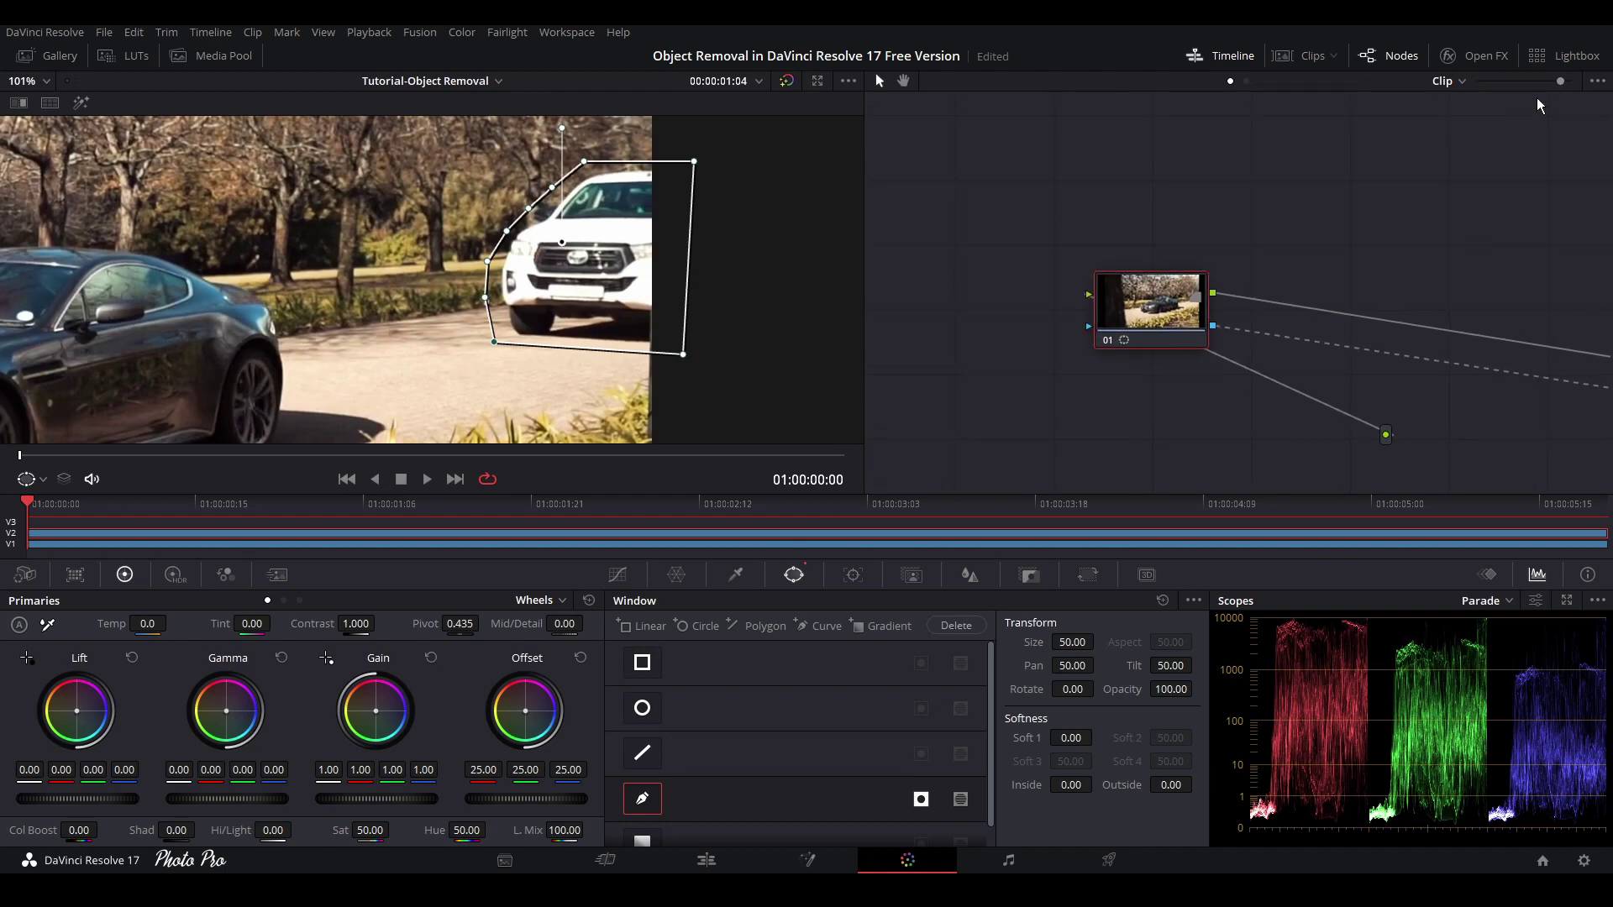
drag(1561, 84, 1569, 82)
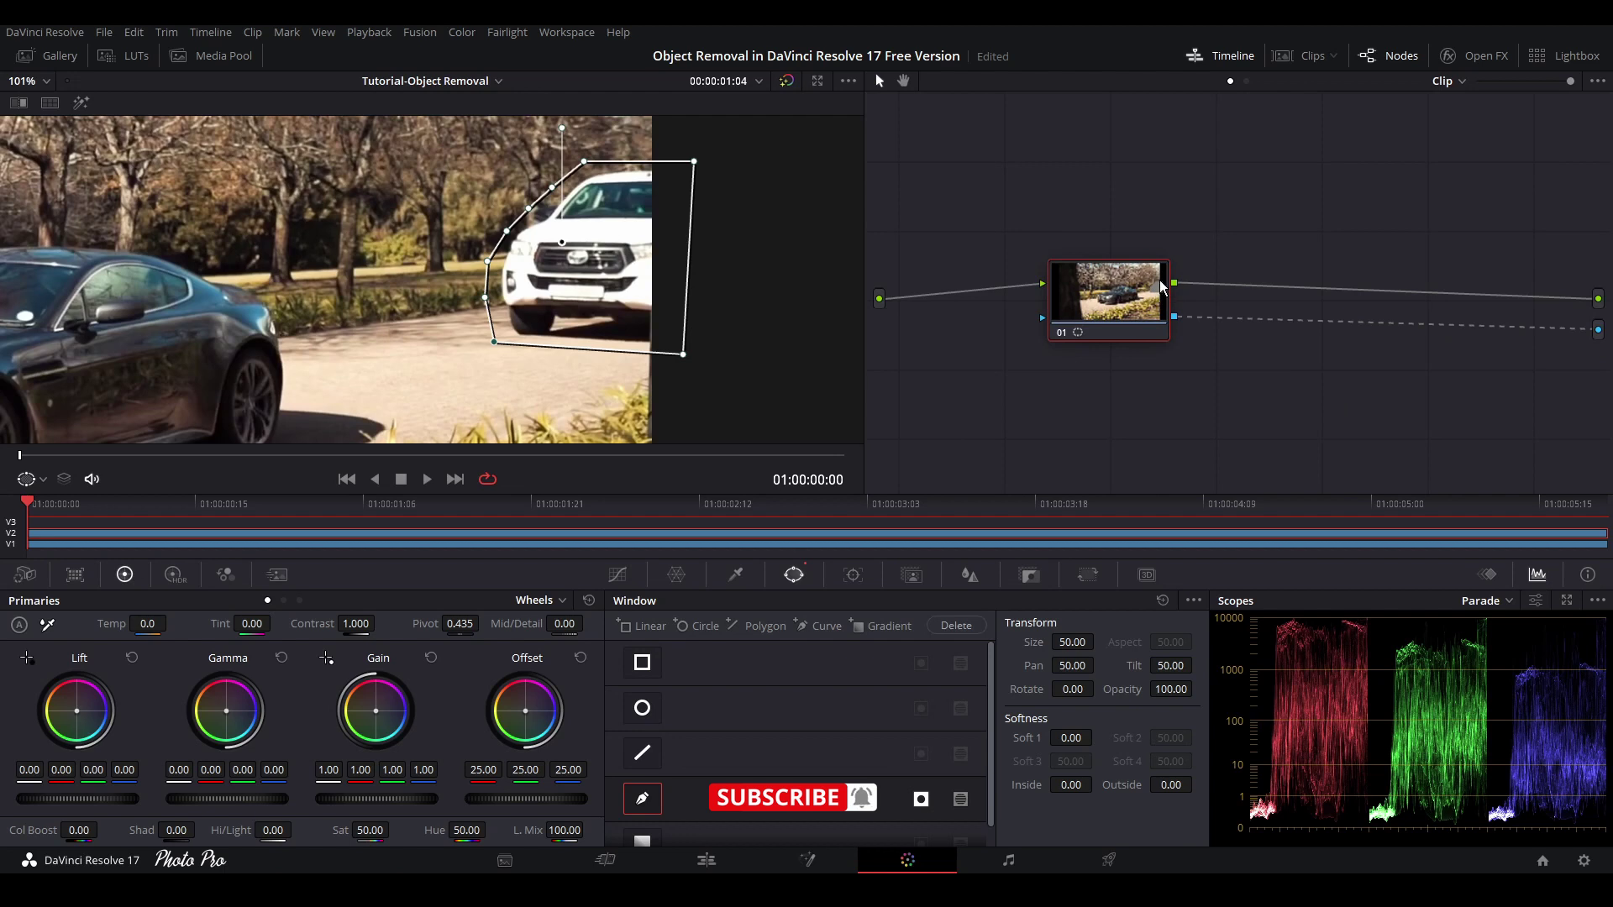
drag(1569, 82, 1479, 88)
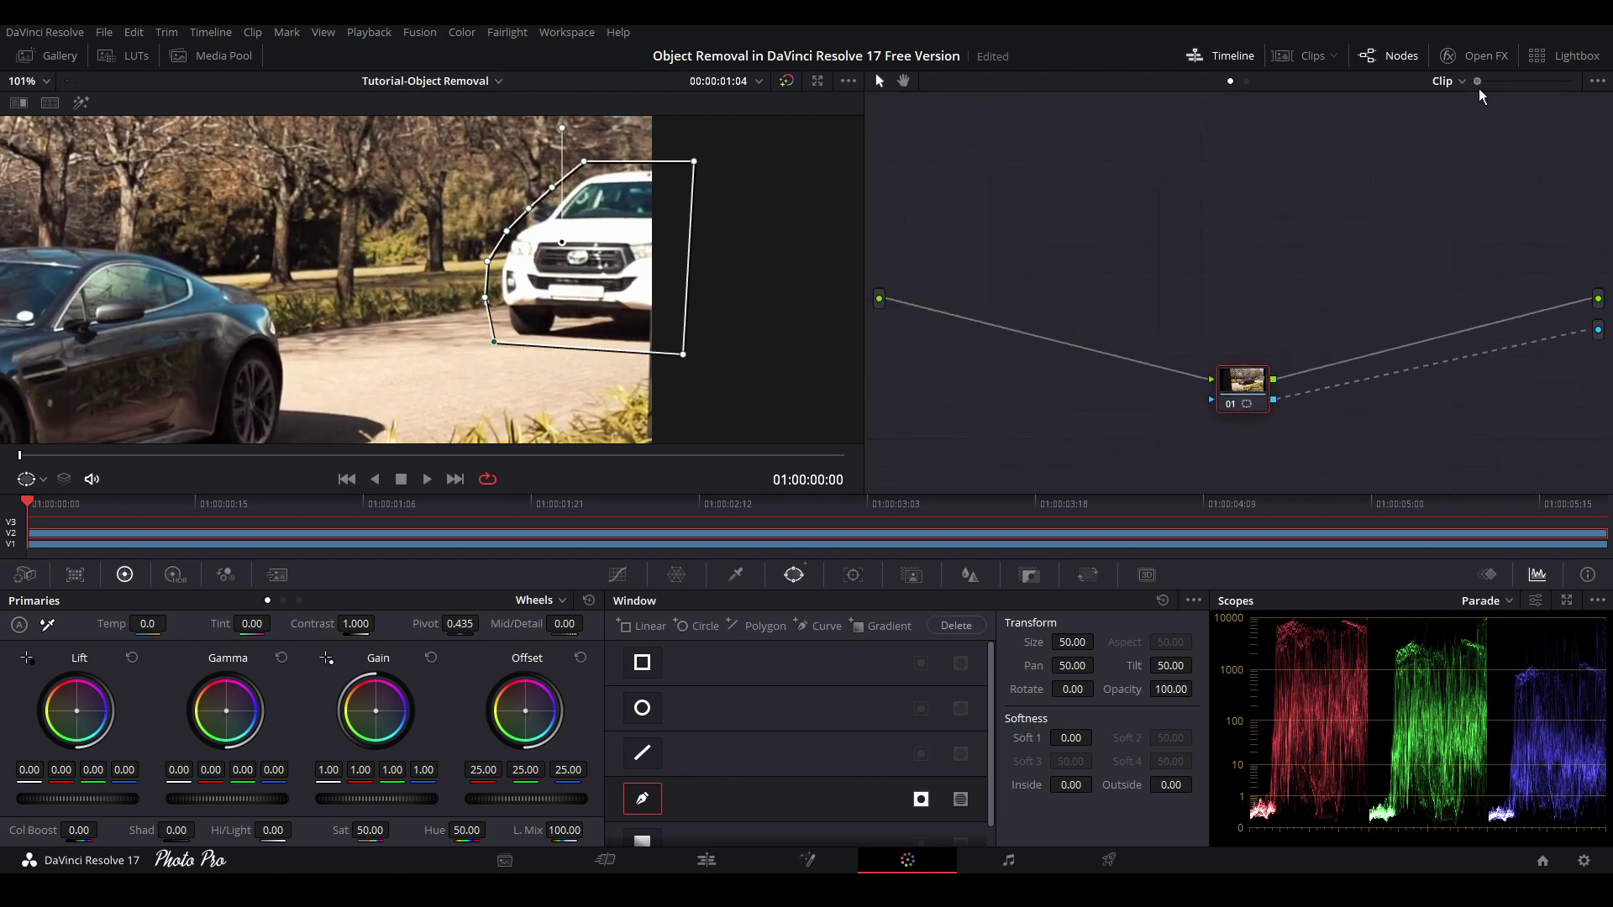
drag(1233, 415, 947, 296)
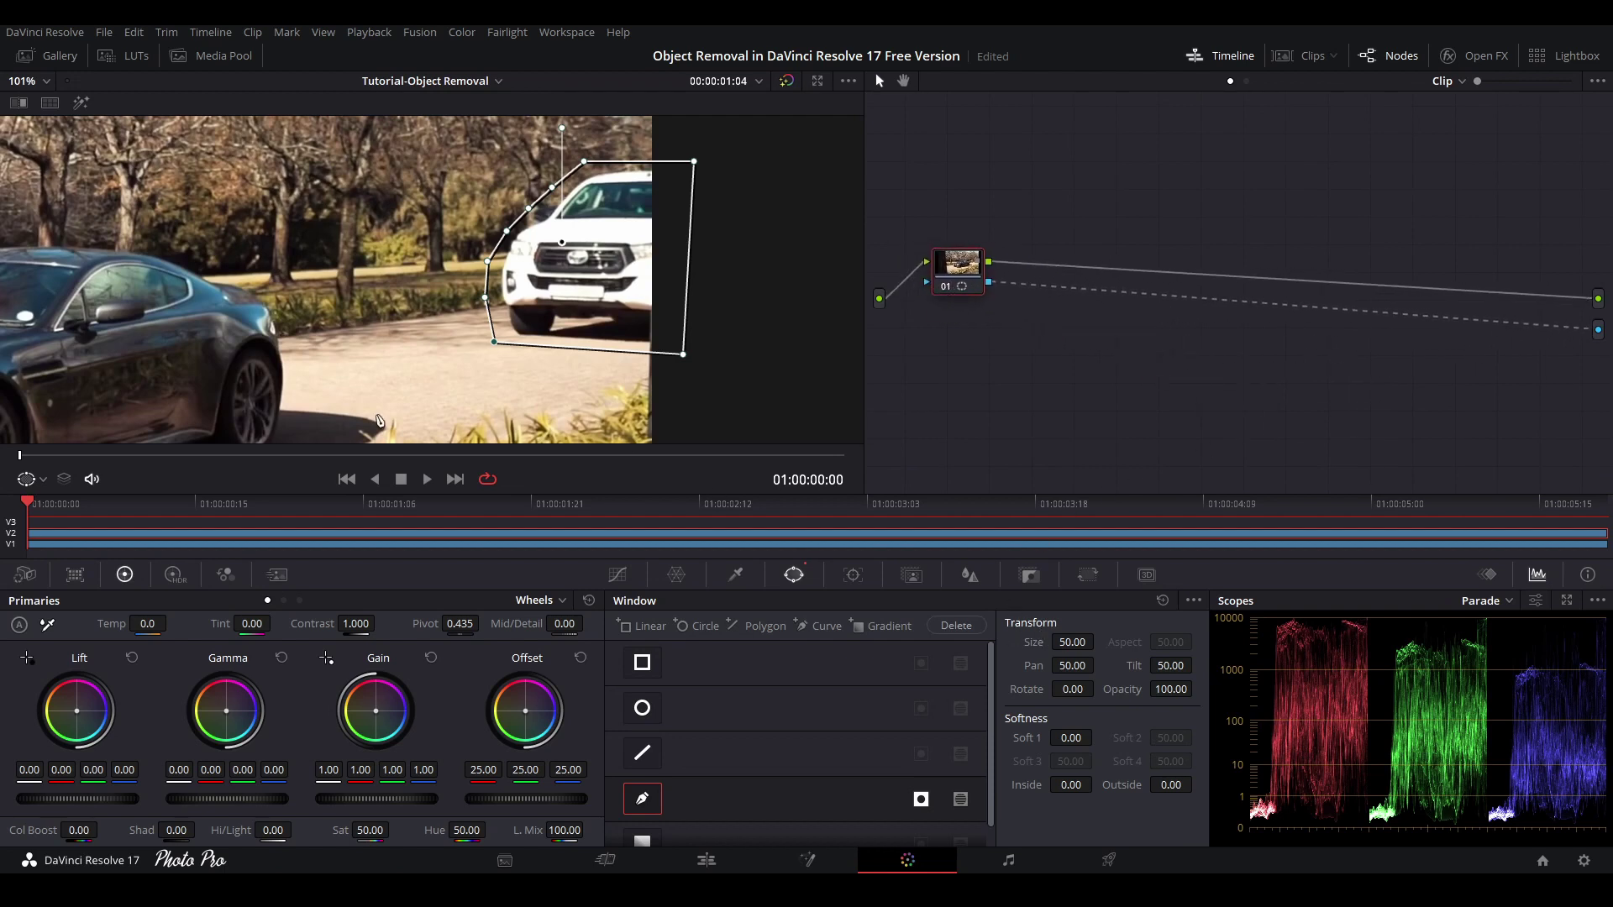
Step: Set the top clip's input sizing to Pan 216.5, Tilt 33 and Height 0.711
click(358, 545)
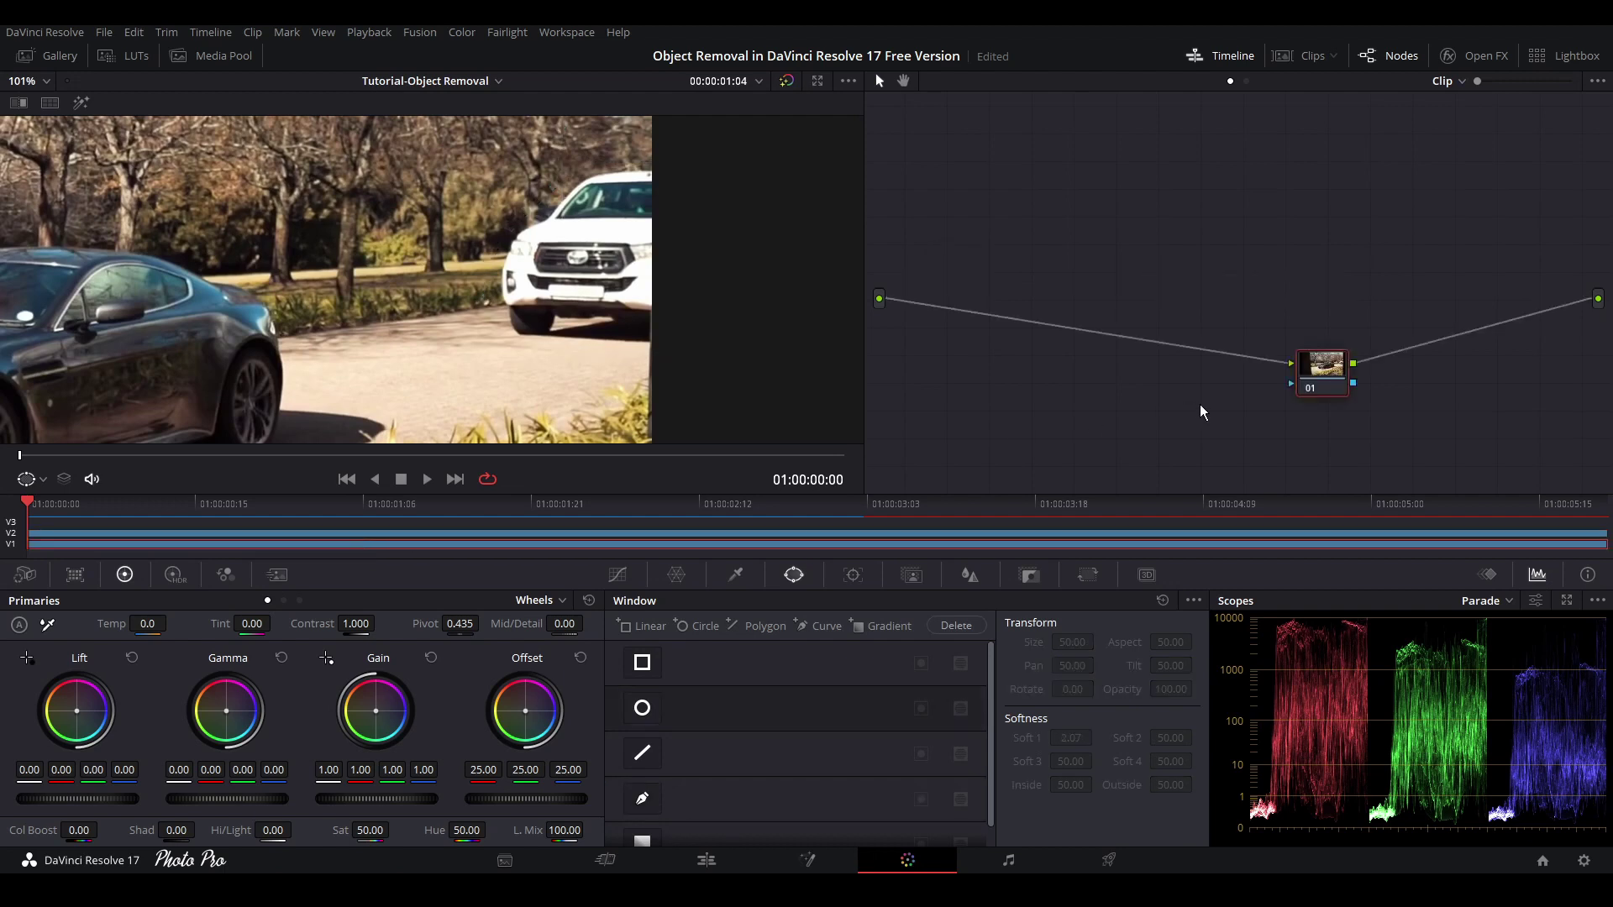
drag(1326, 380, 954, 270)
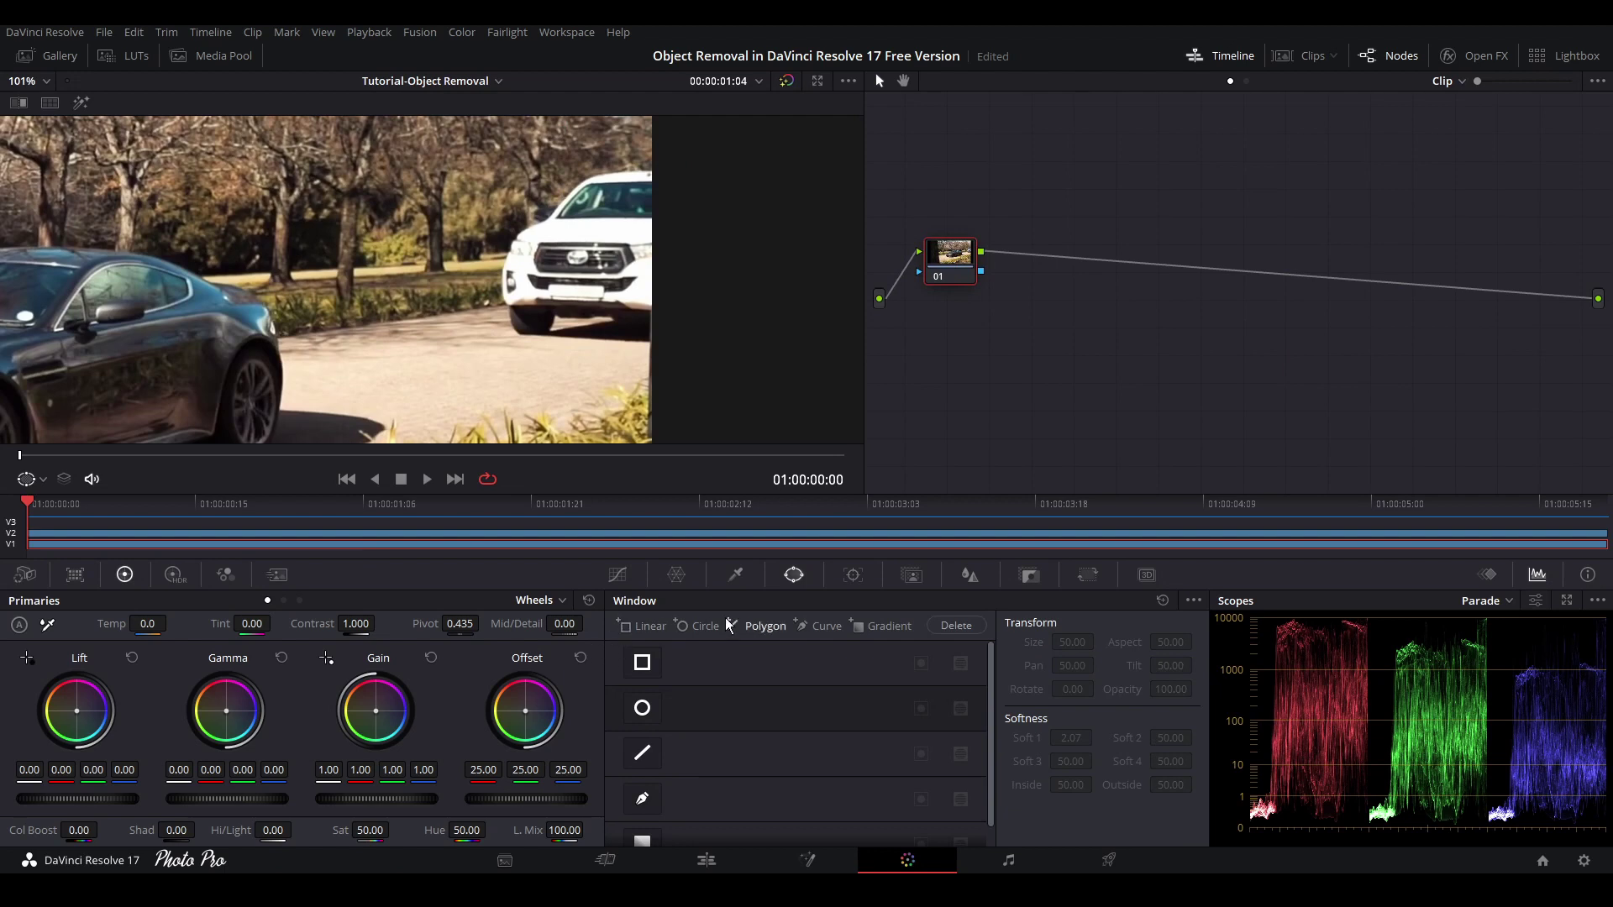
click(1087, 577)
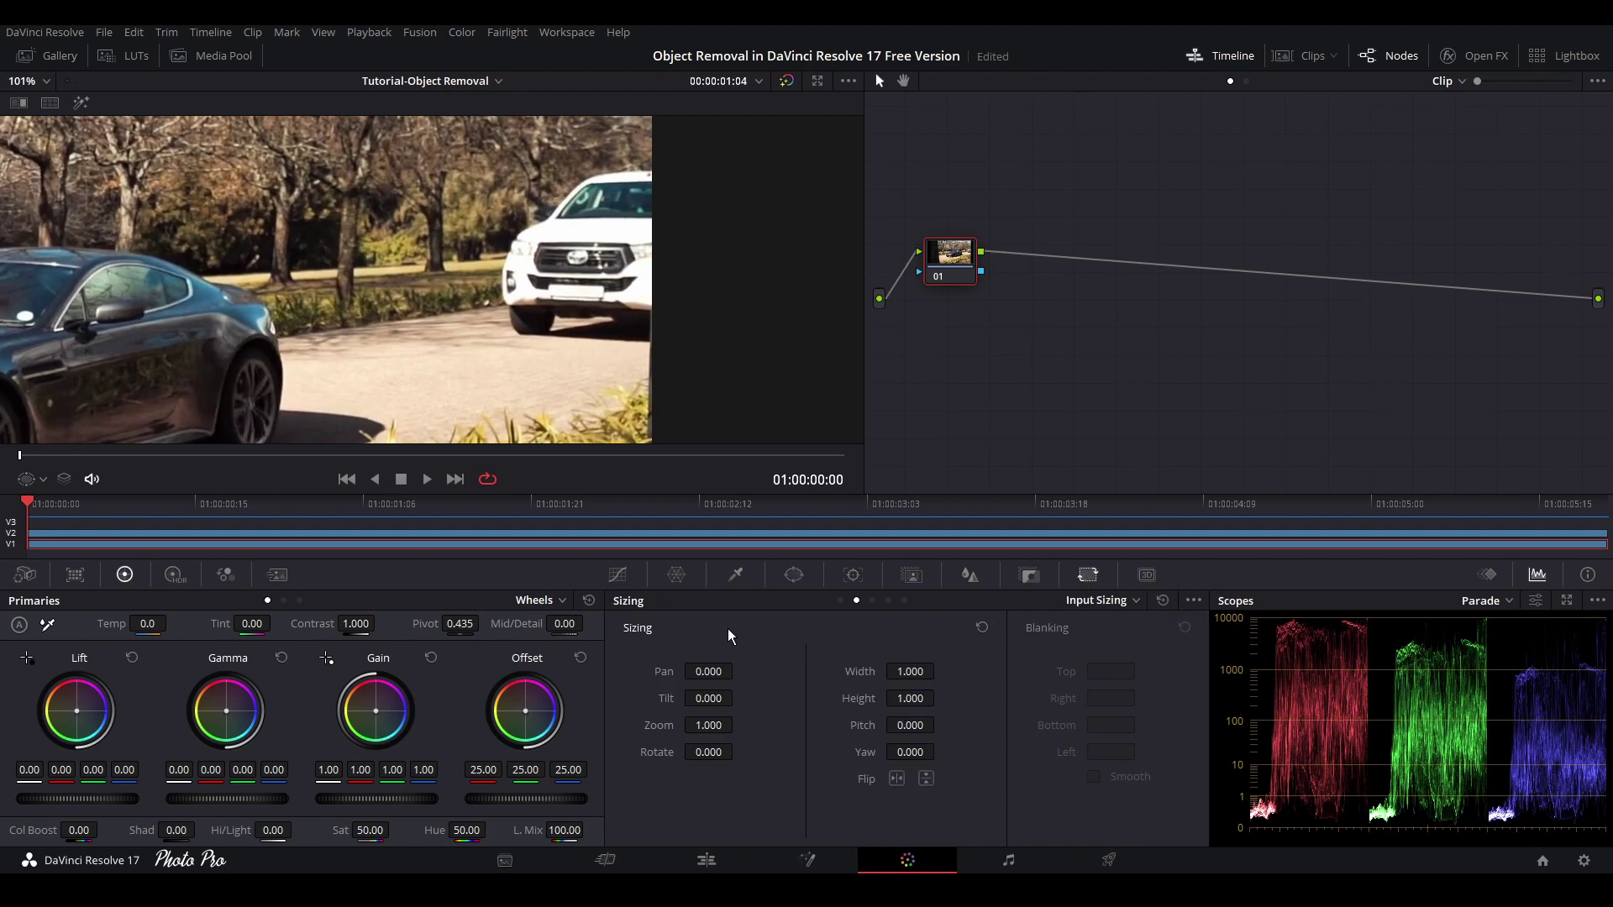
drag(668, 666, 904, 670)
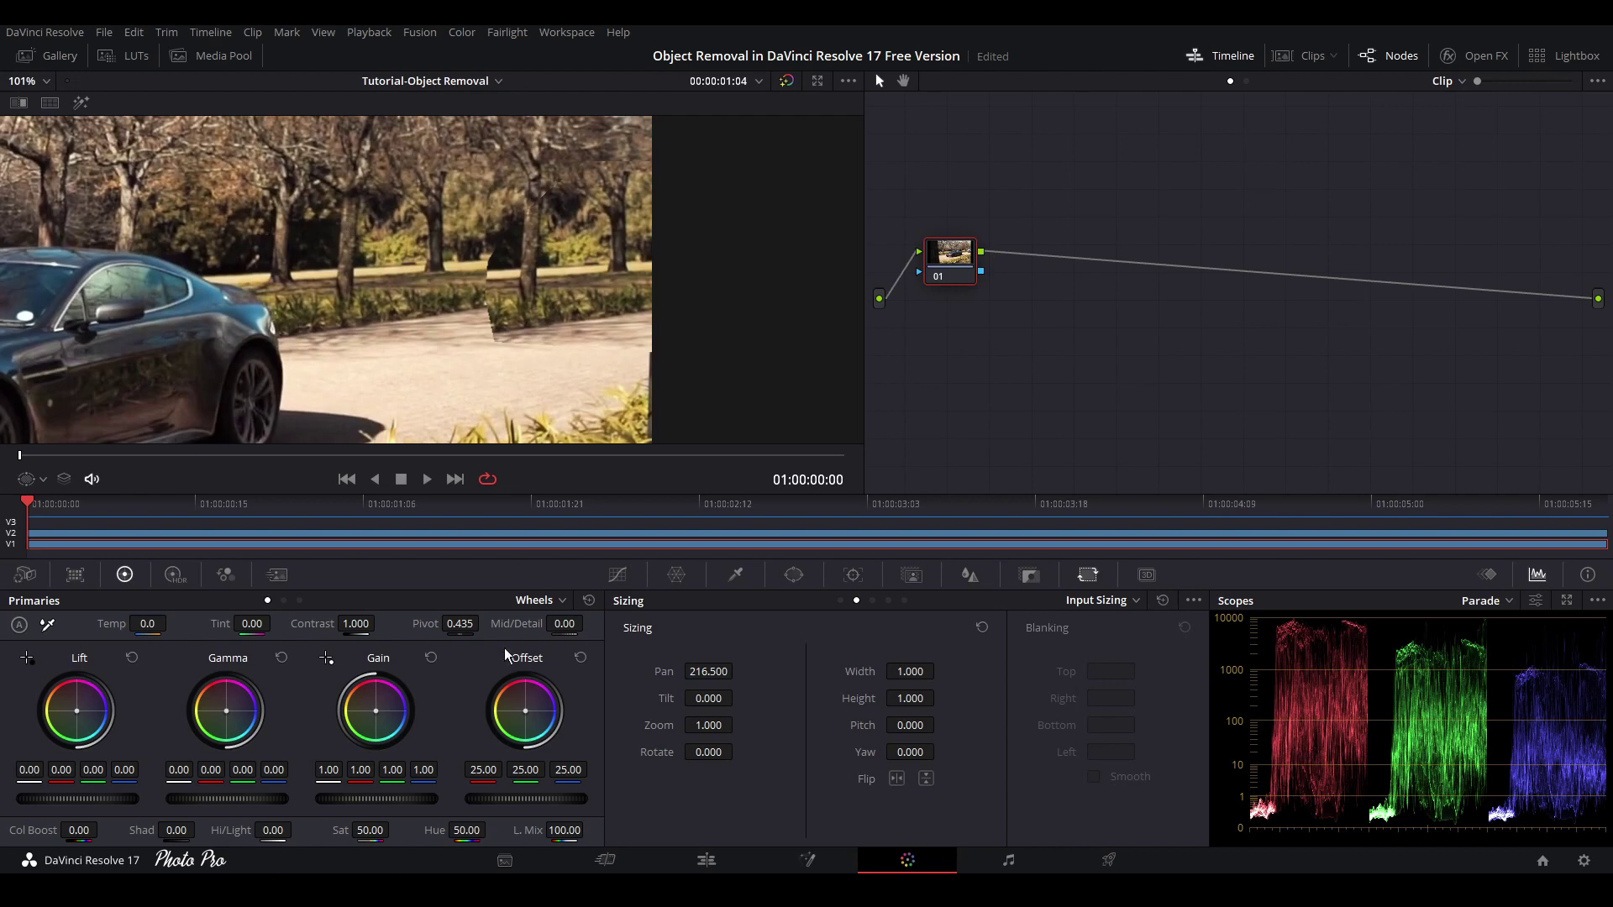
drag(714, 698, 739, 698)
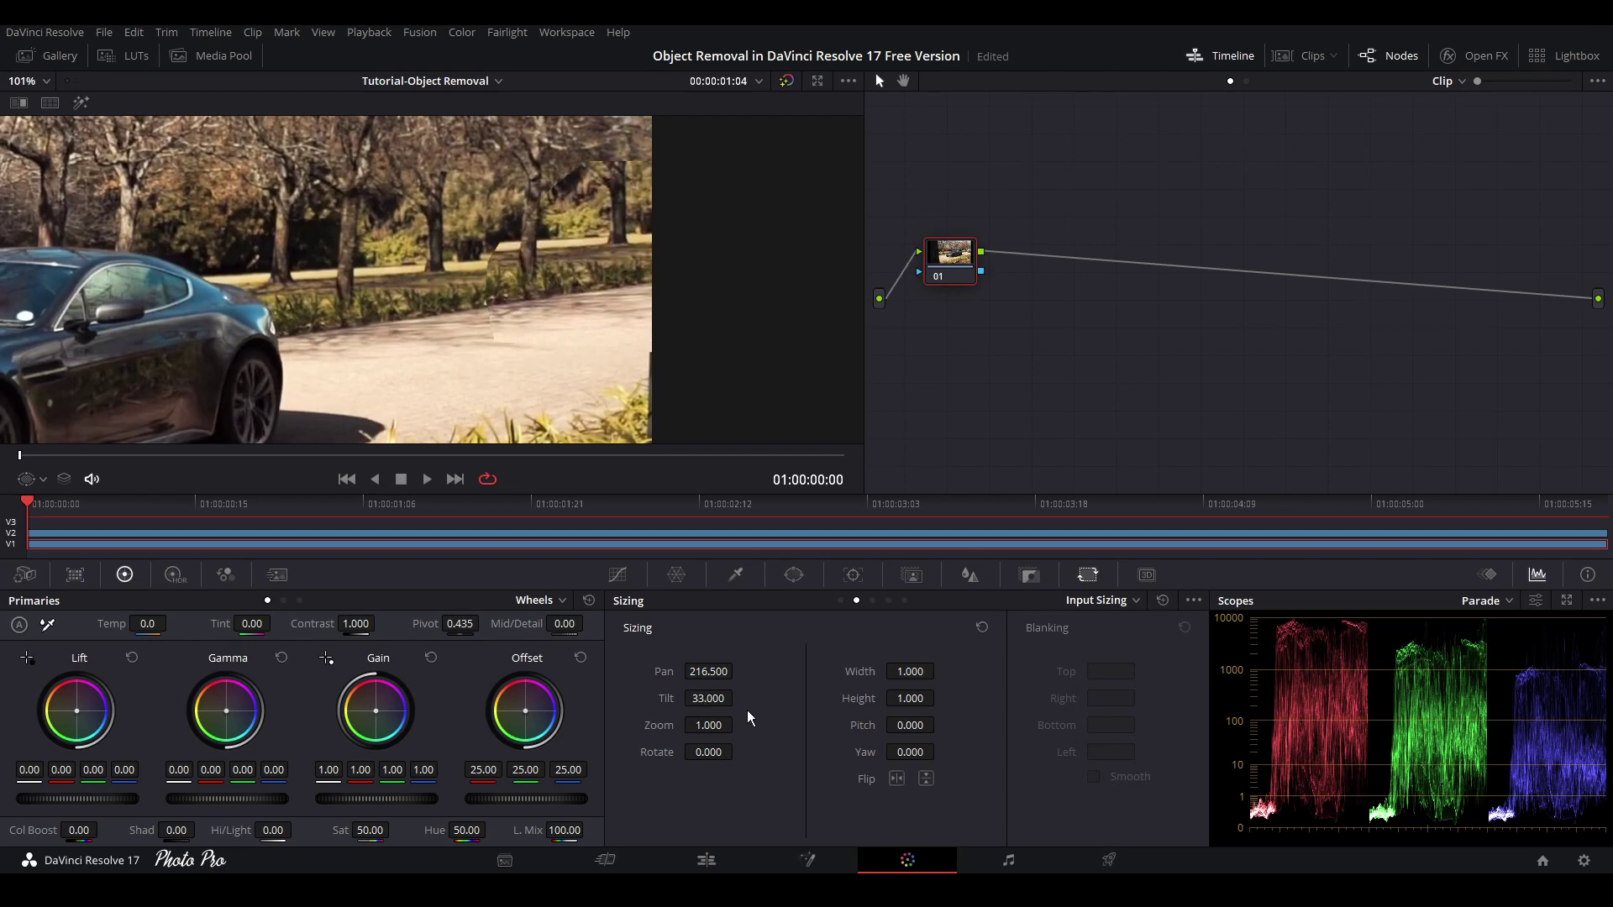
drag(910, 698, 898, 698)
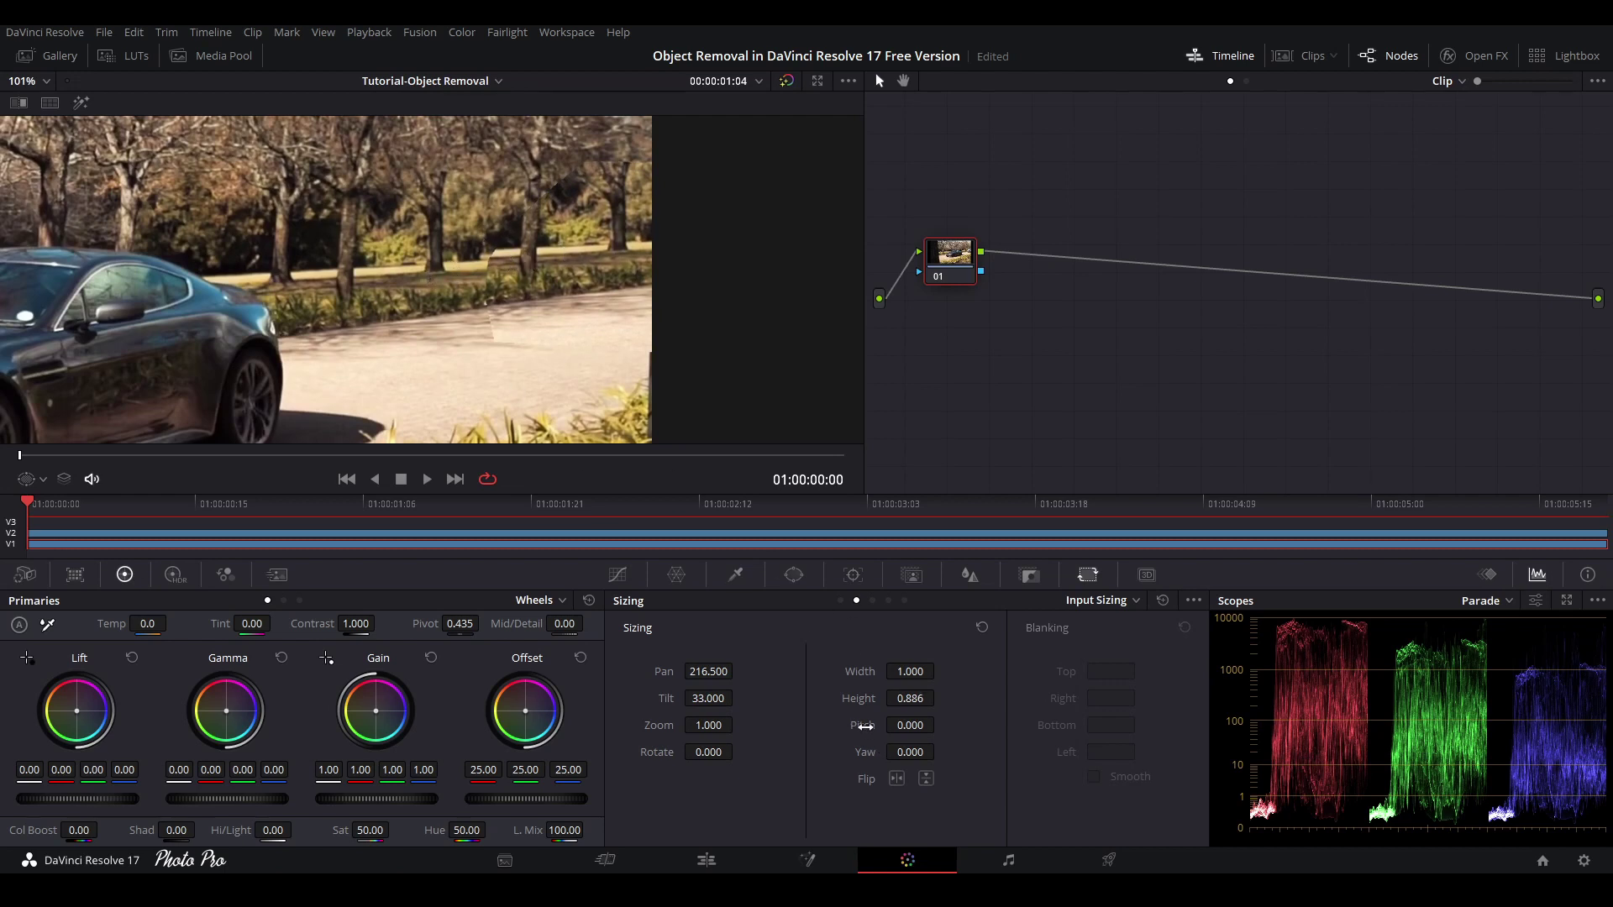
drag(915, 702, 885, 703)
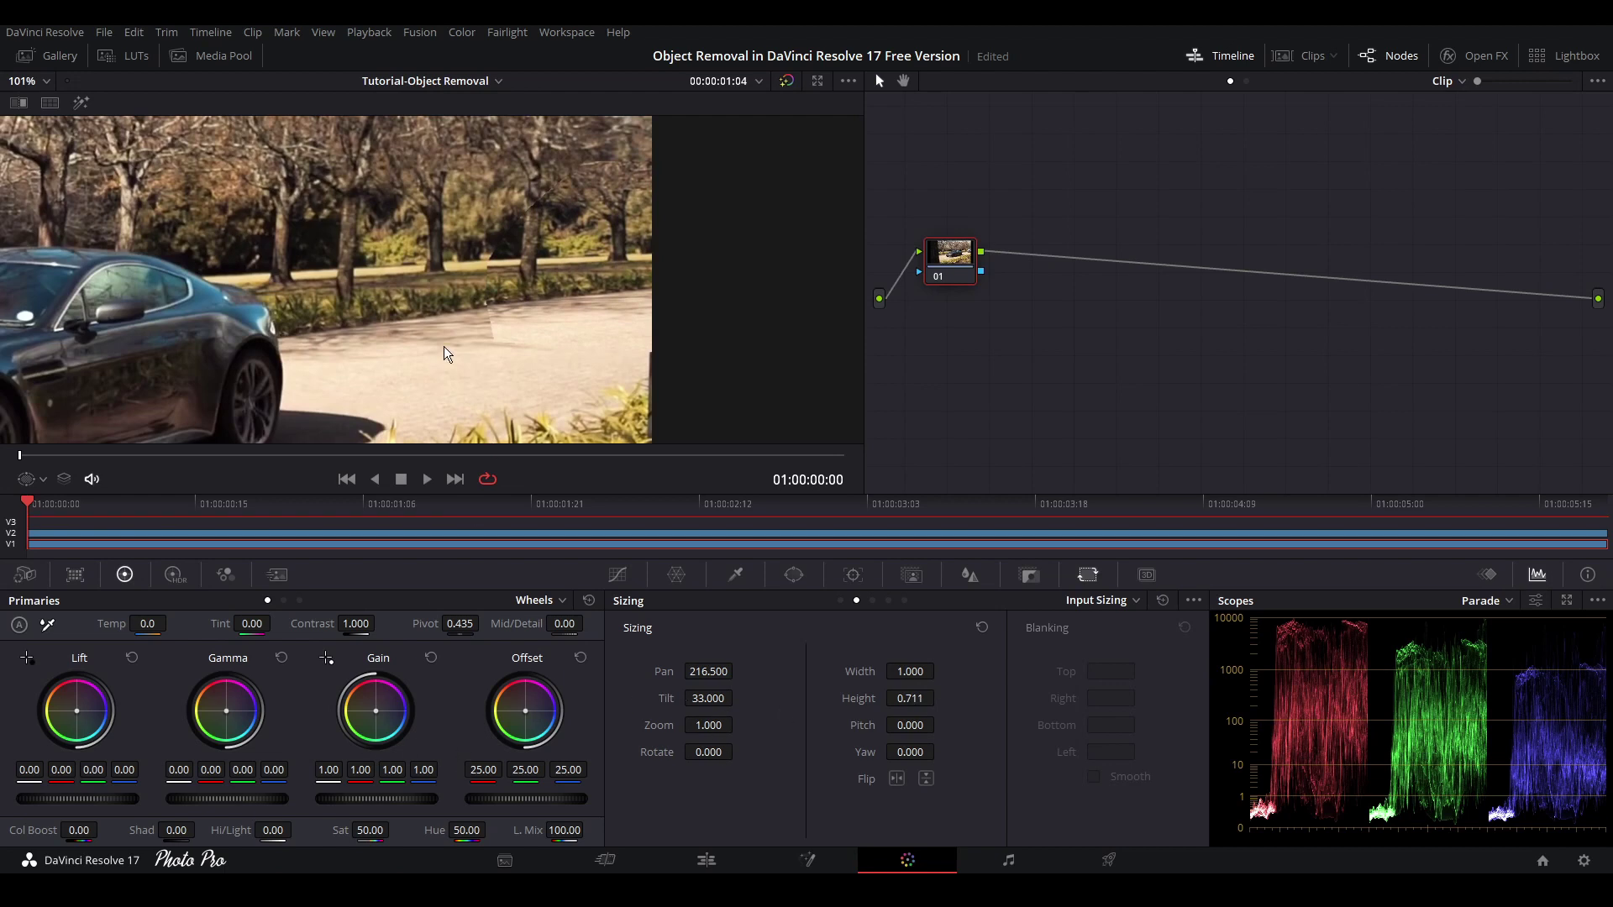
scroll(445, 351, up, 6)
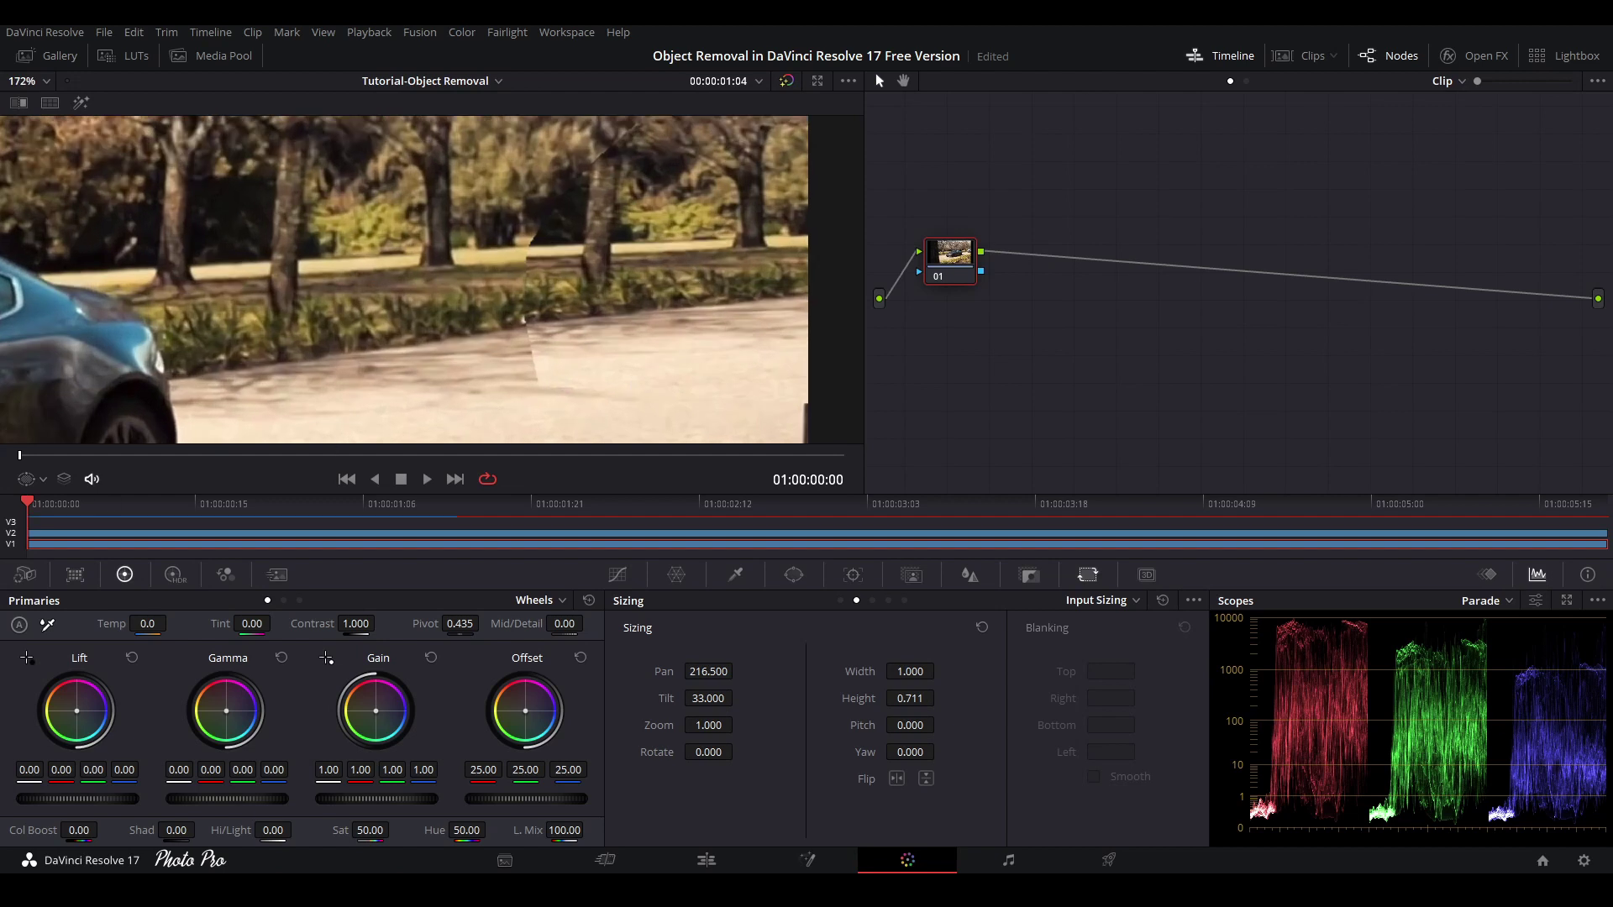
Step: Grade the patch layer's master wheels to Lift 0.01, Gamma -0.03 and Gain 0.92
drag(89, 804, 86, 803)
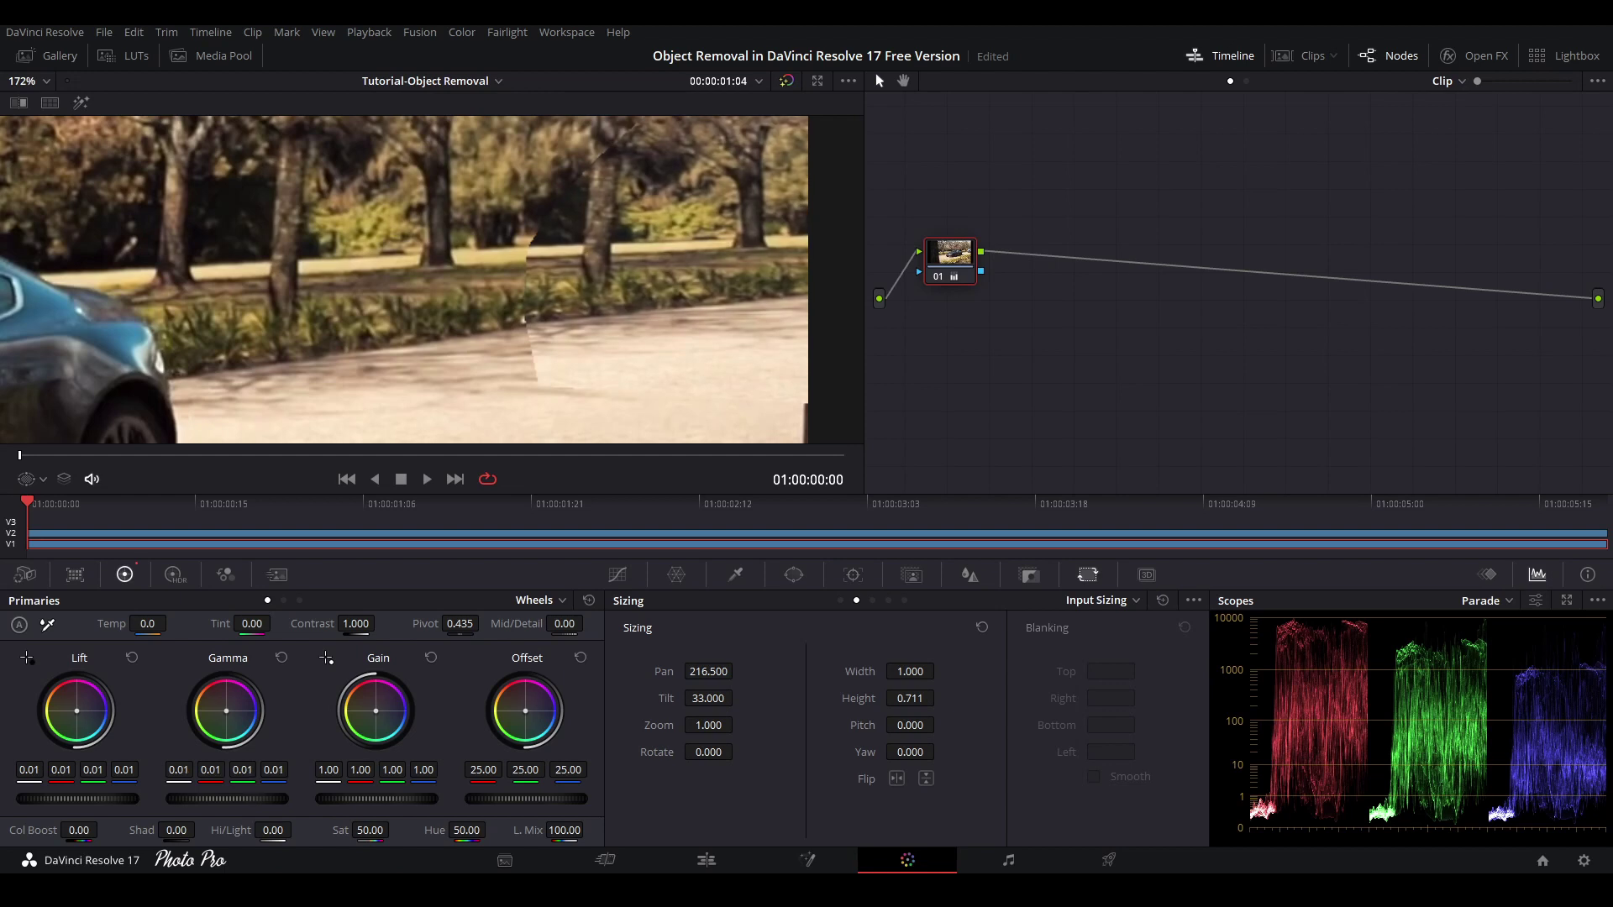
drag(228, 799, 220, 799)
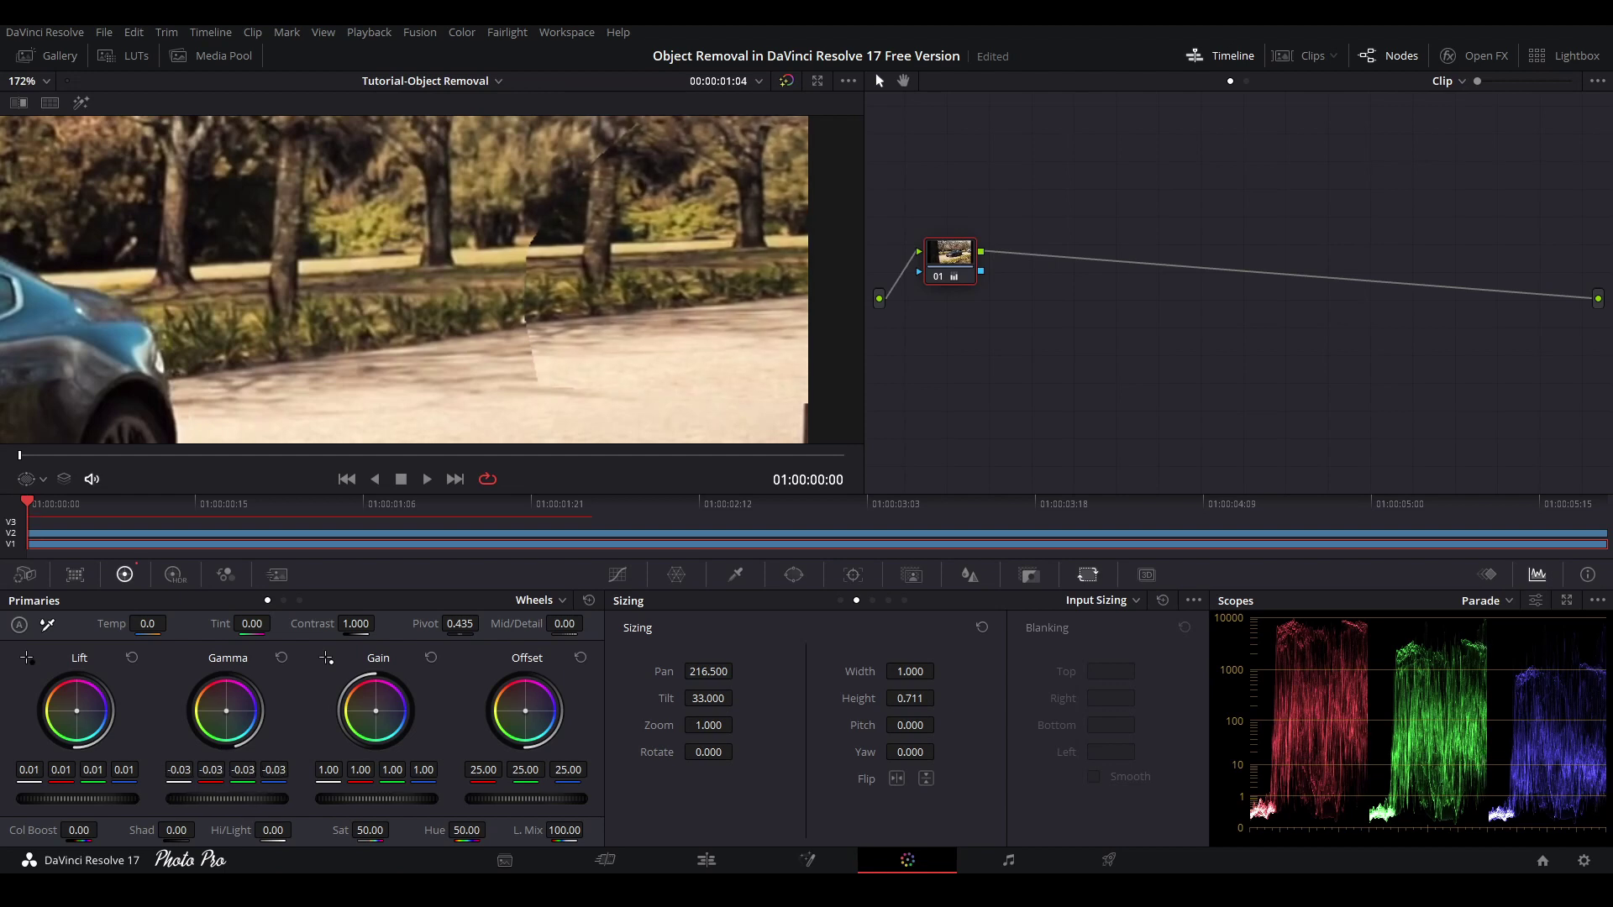
drag(375, 796, 346, 797)
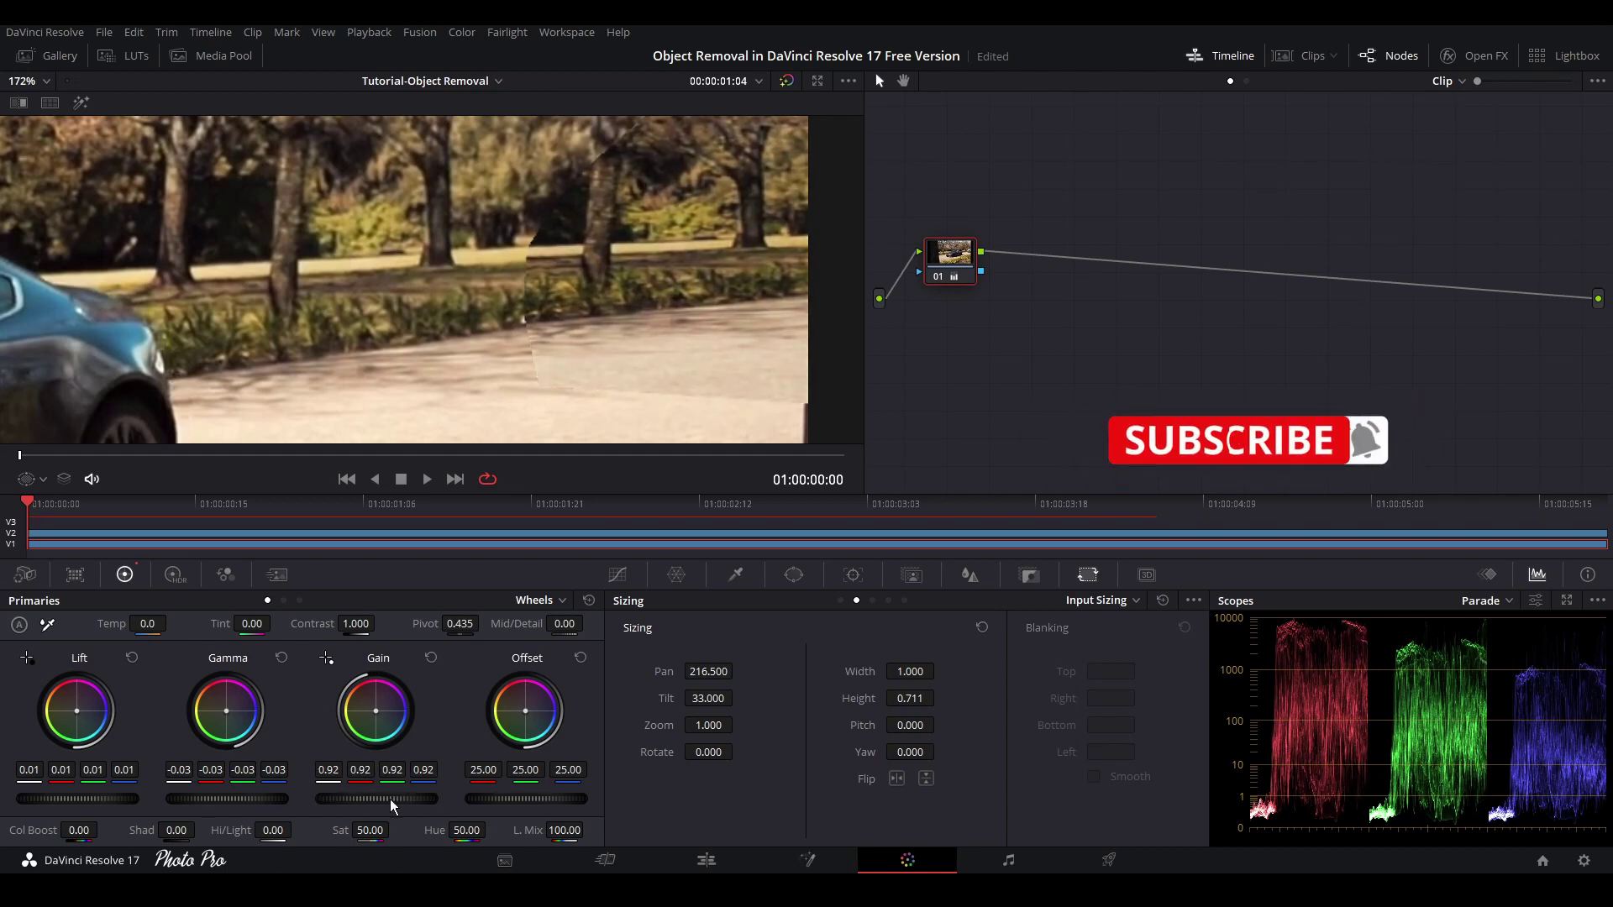
Step: Select the masked clip and set window Softness Inside 2.46 and Outside 1.04
click(546, 531)
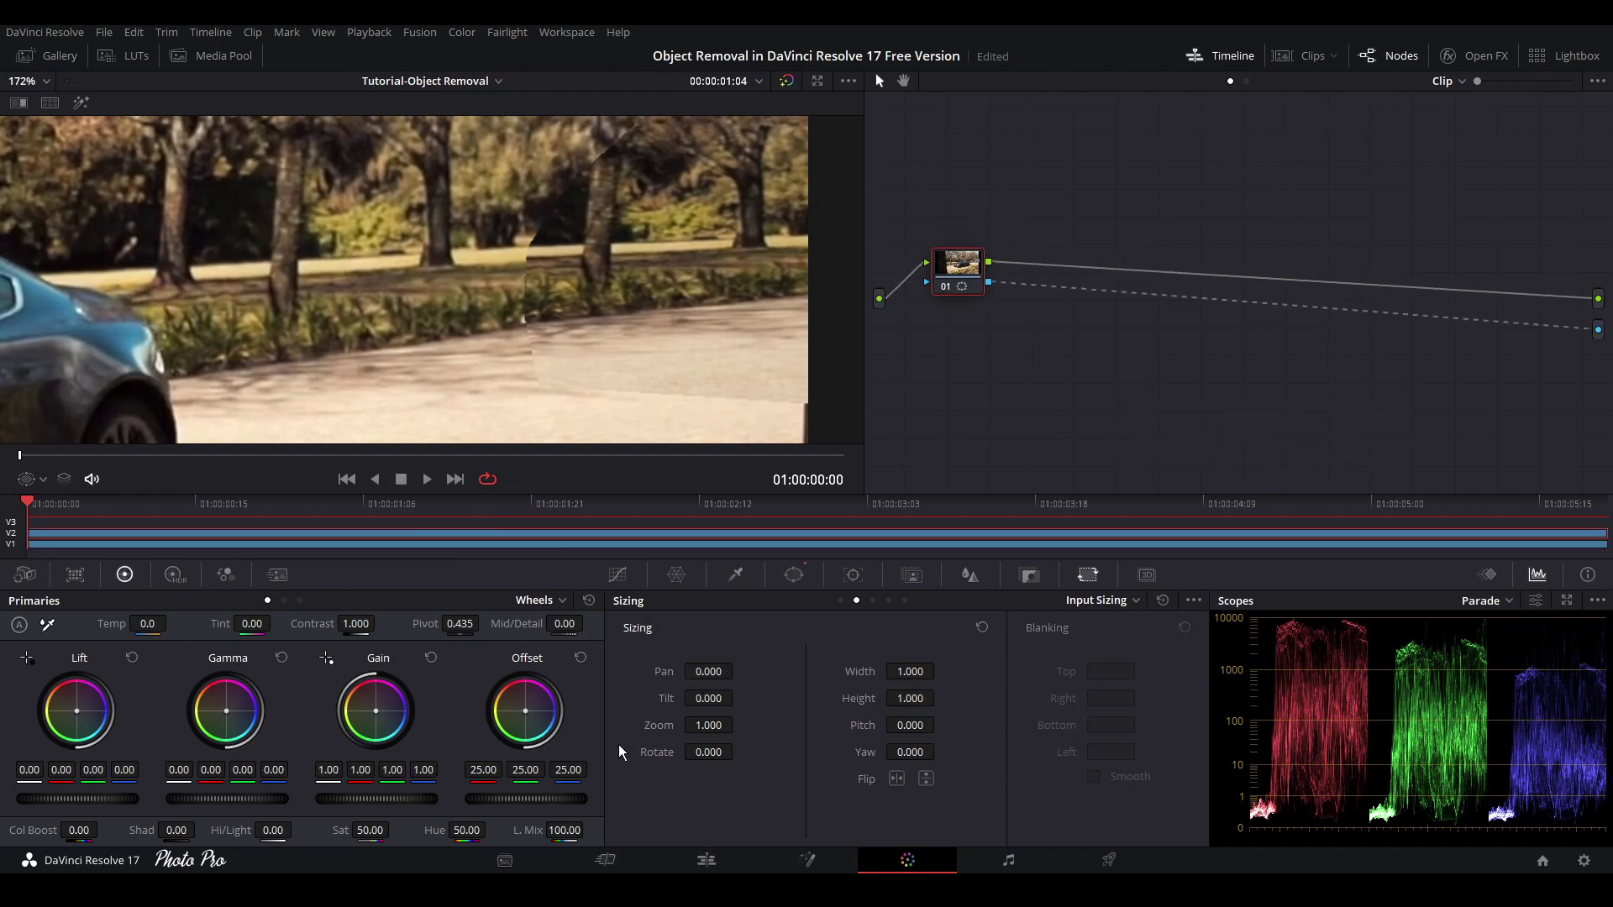
click(794, 575)
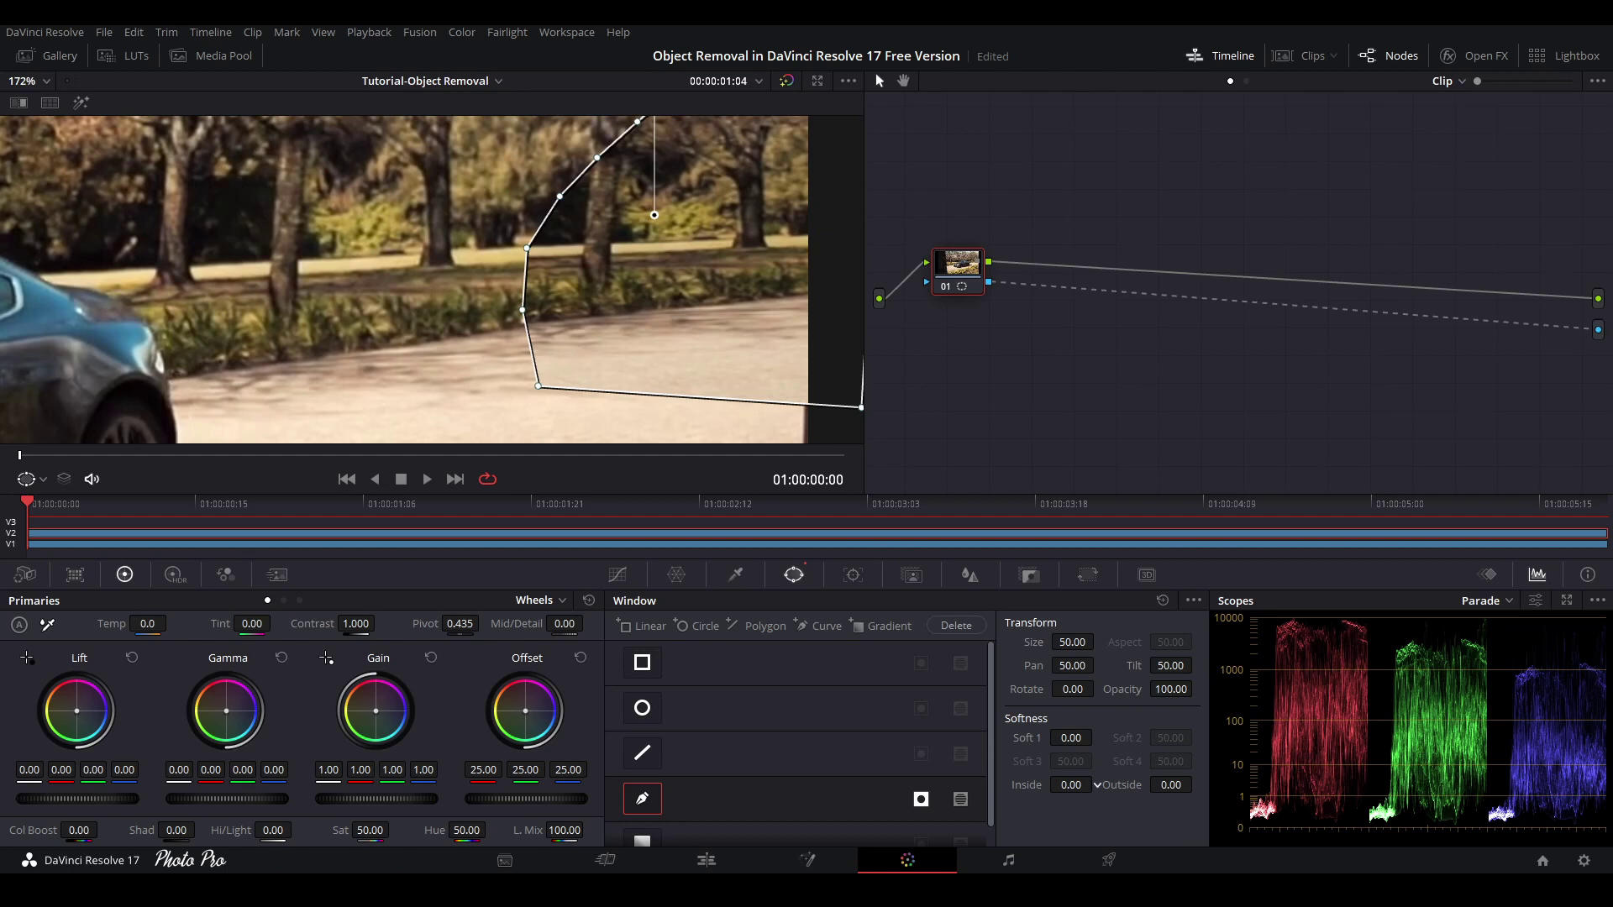
drag(1071, 785, 1101, 785)
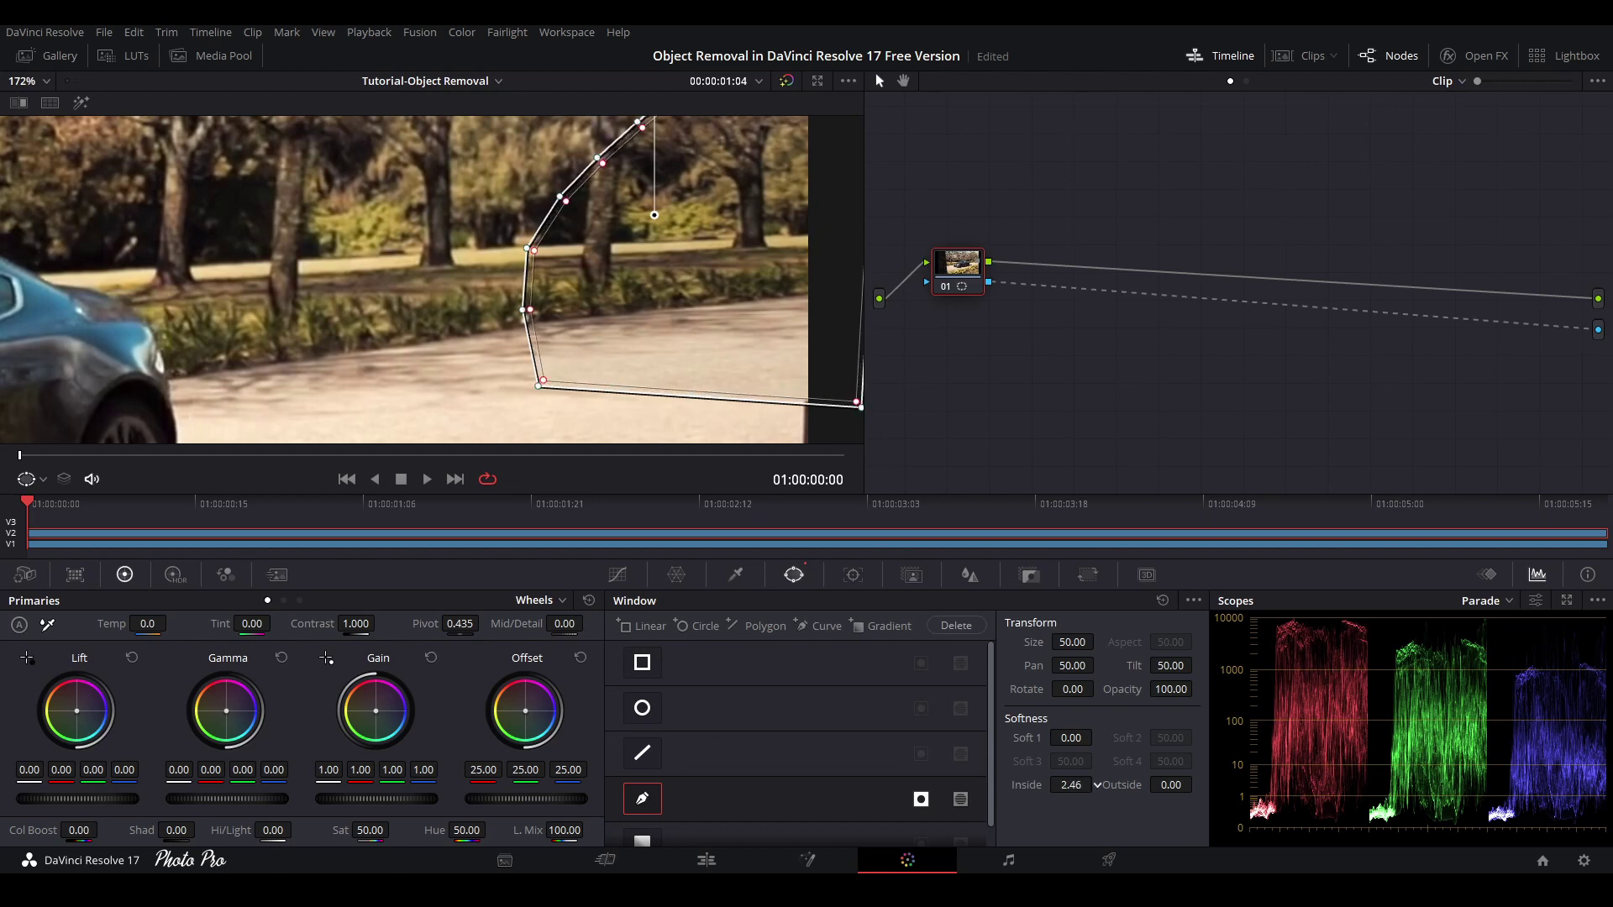
drag(1170, 784, 1200, 785)
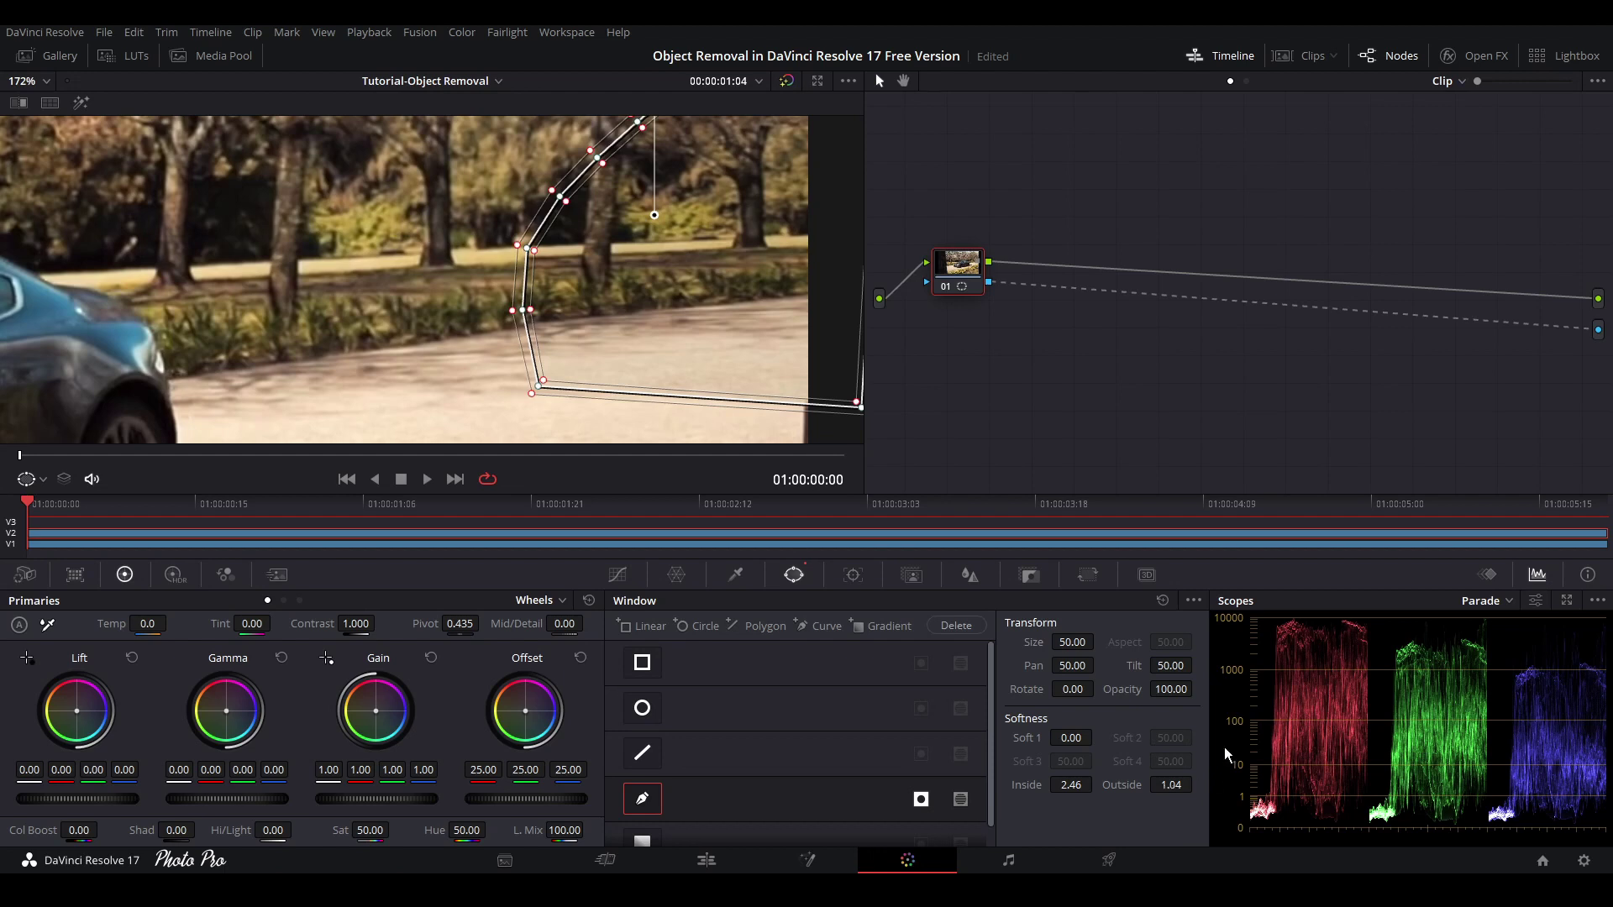
Step: Track the truck mask forward through the clip in the Tracker
click(858, 575)
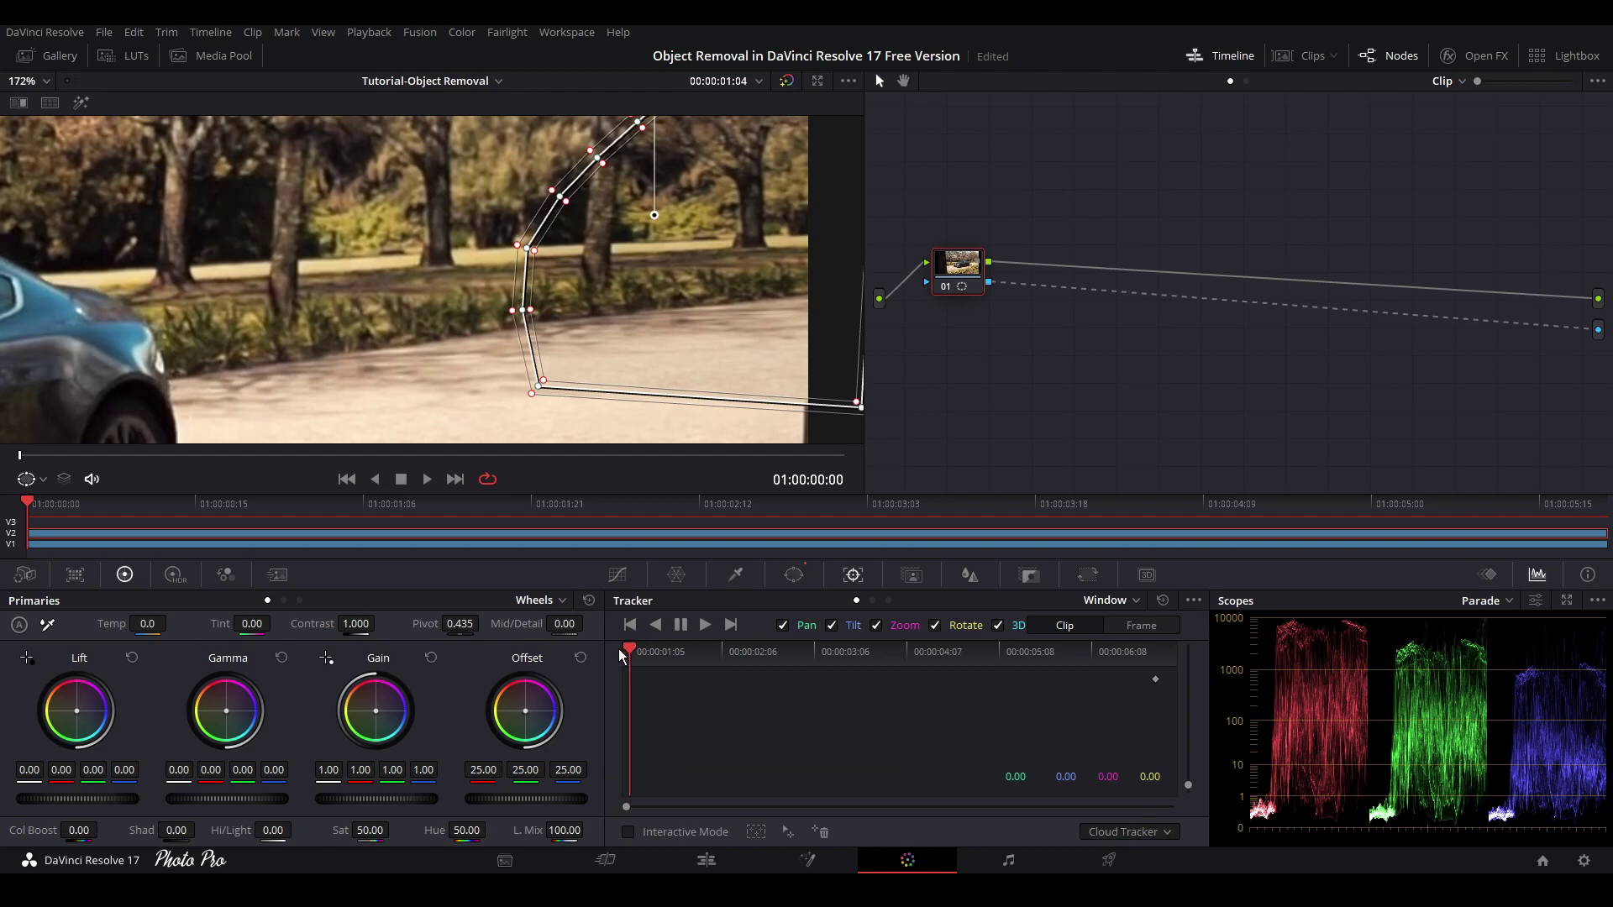
scroll(528, 350, down, 5)
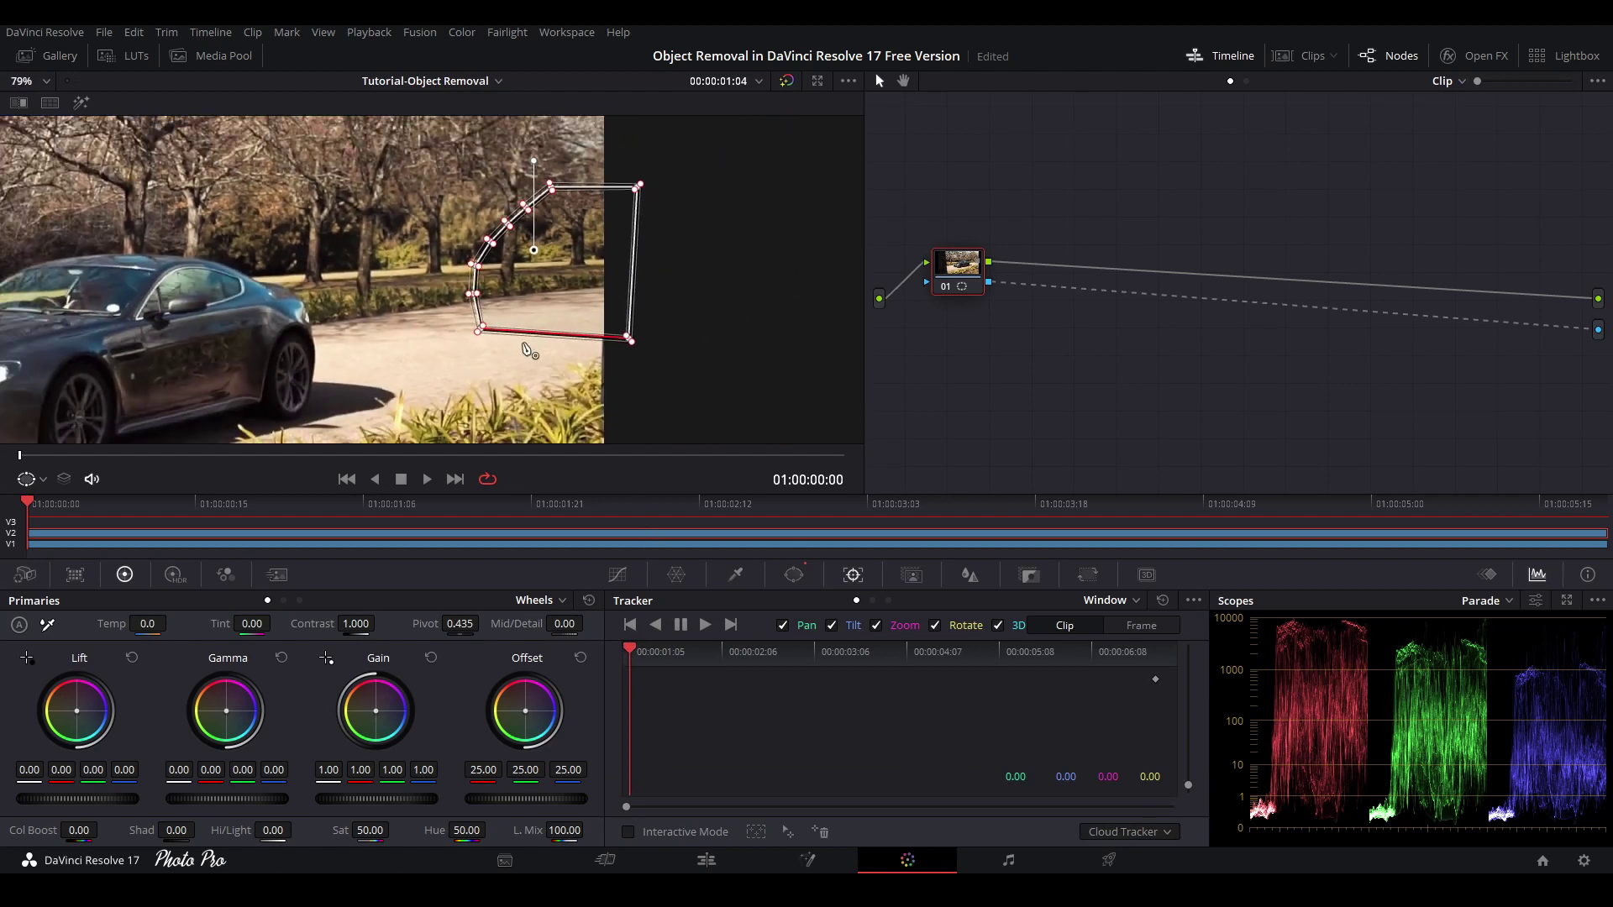
drag(234, 328, 405, 312)
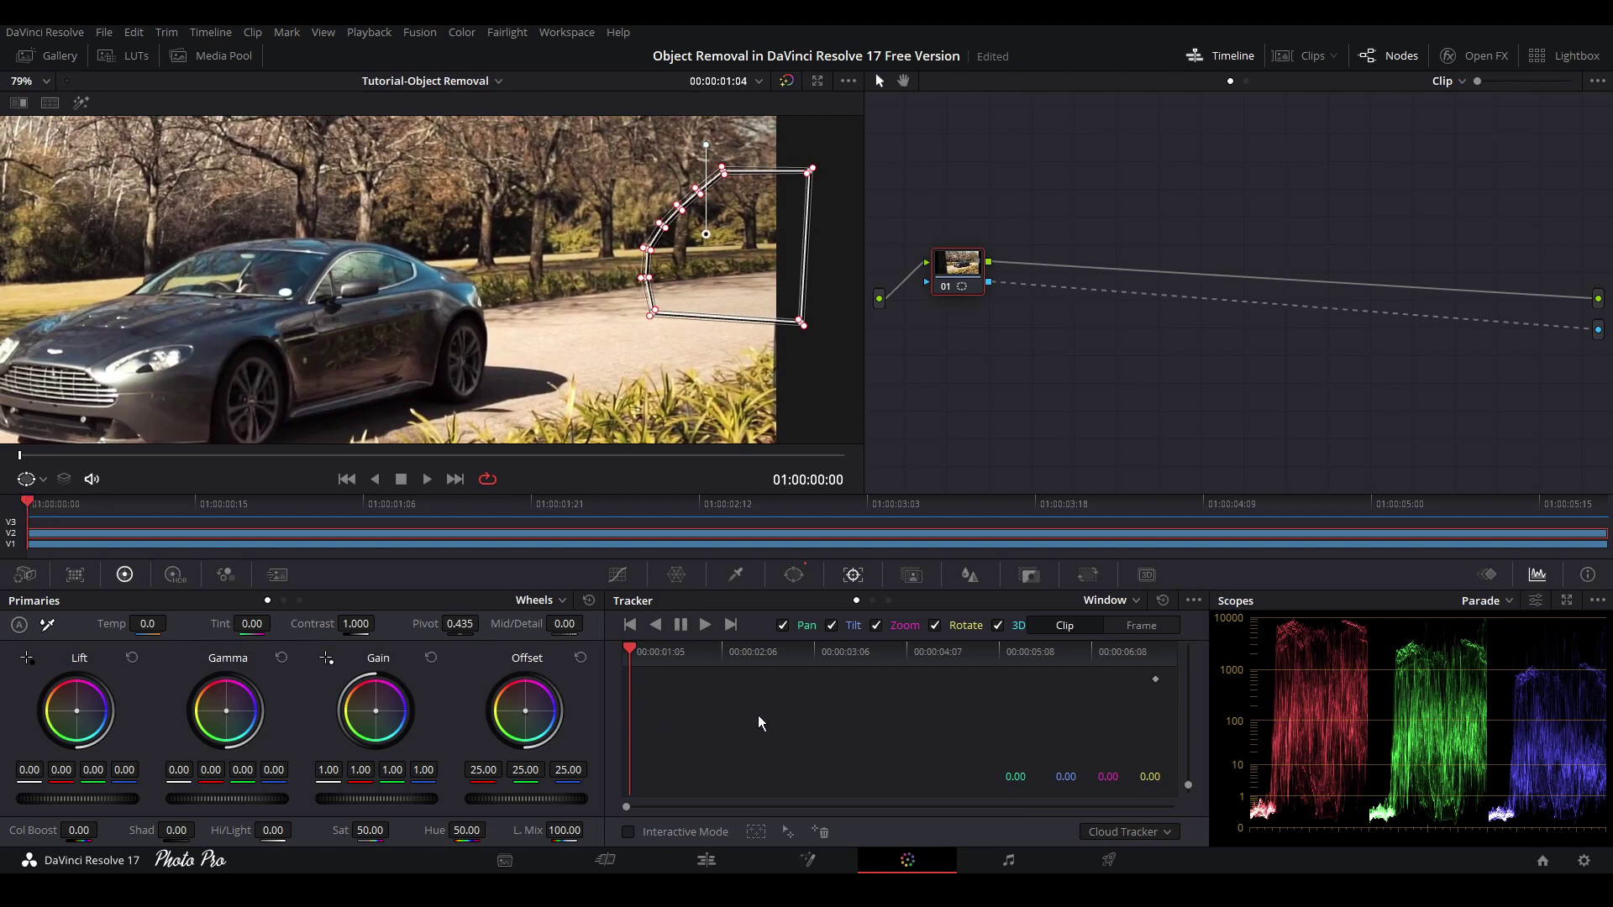
click(705, 625)
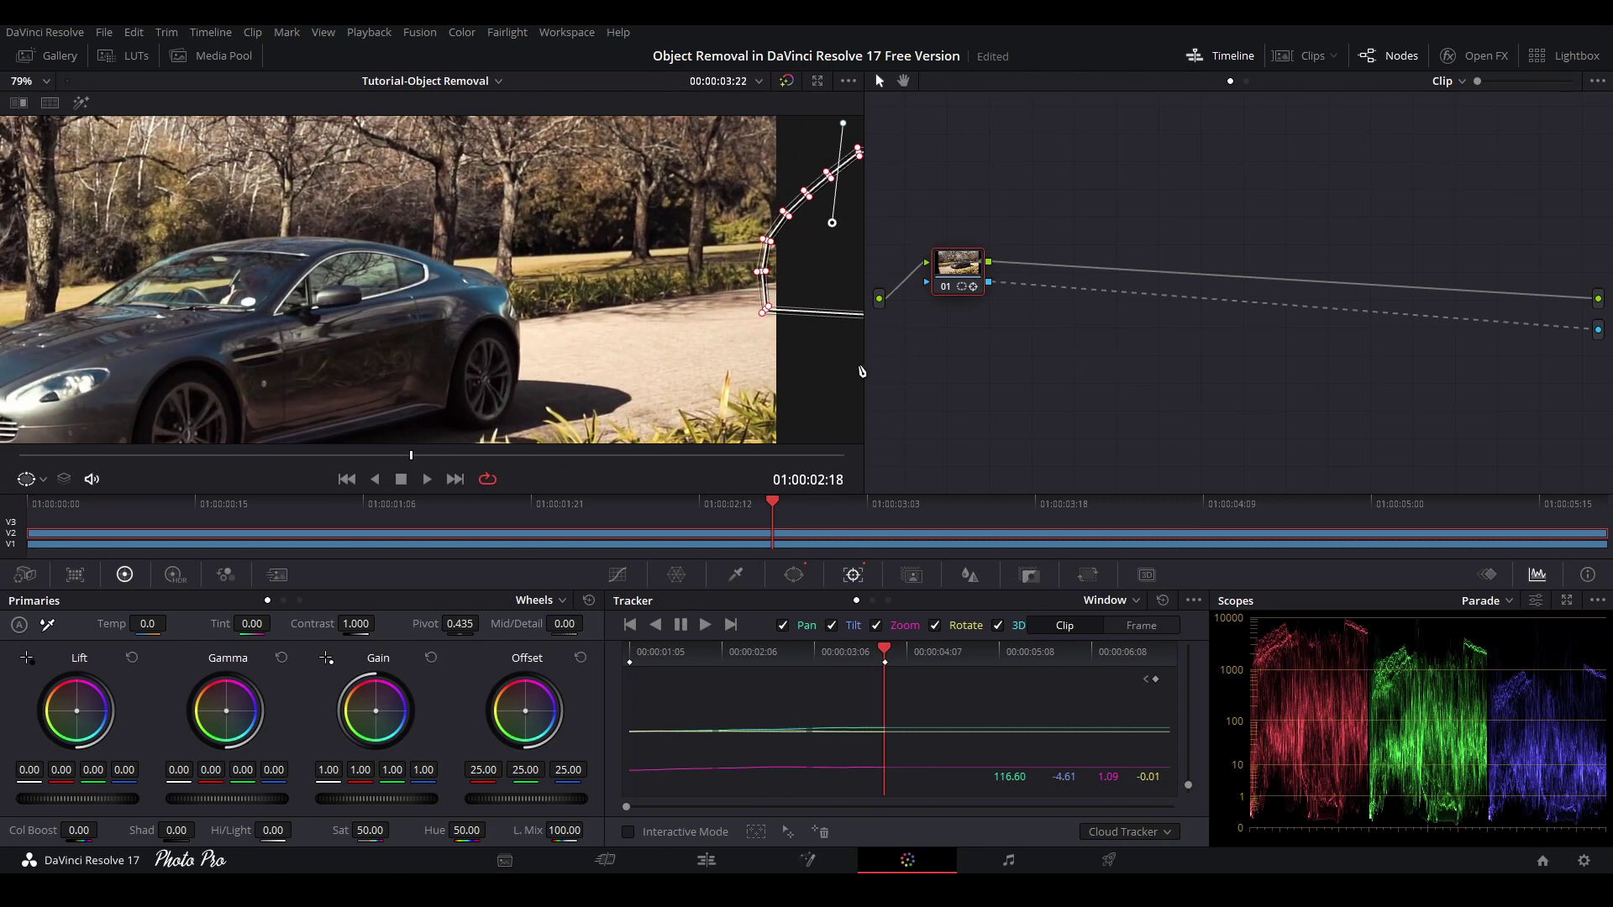
drag(801, 380, 611, 383)
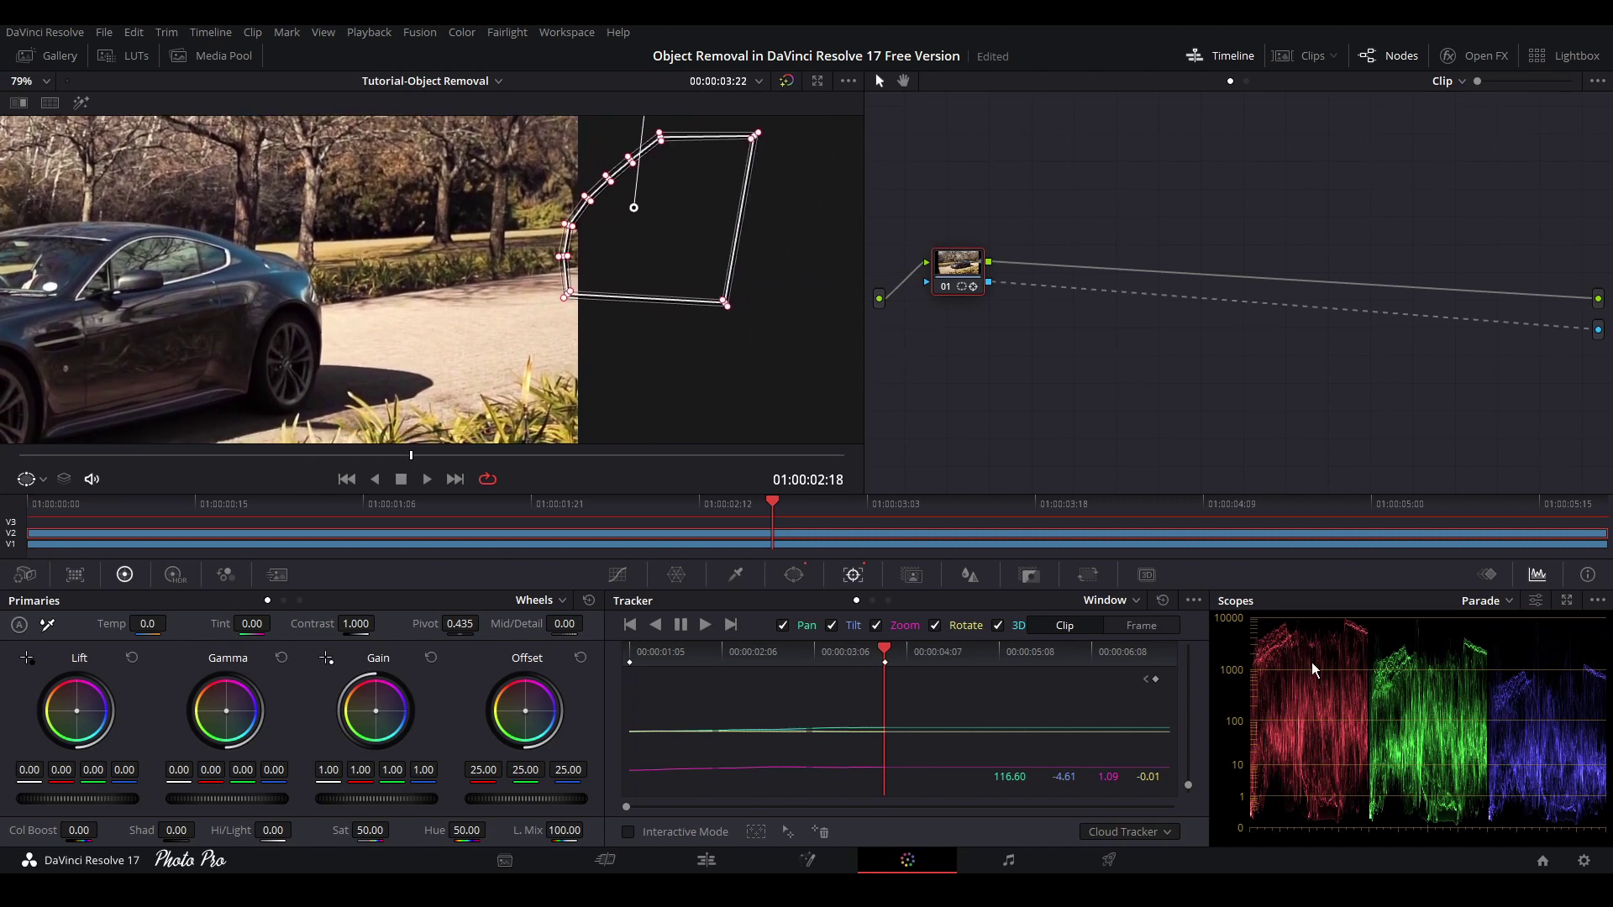
Step: In Frame mode, nudge the window right to keep covering the truck through the clip's end
click(1141, 625)
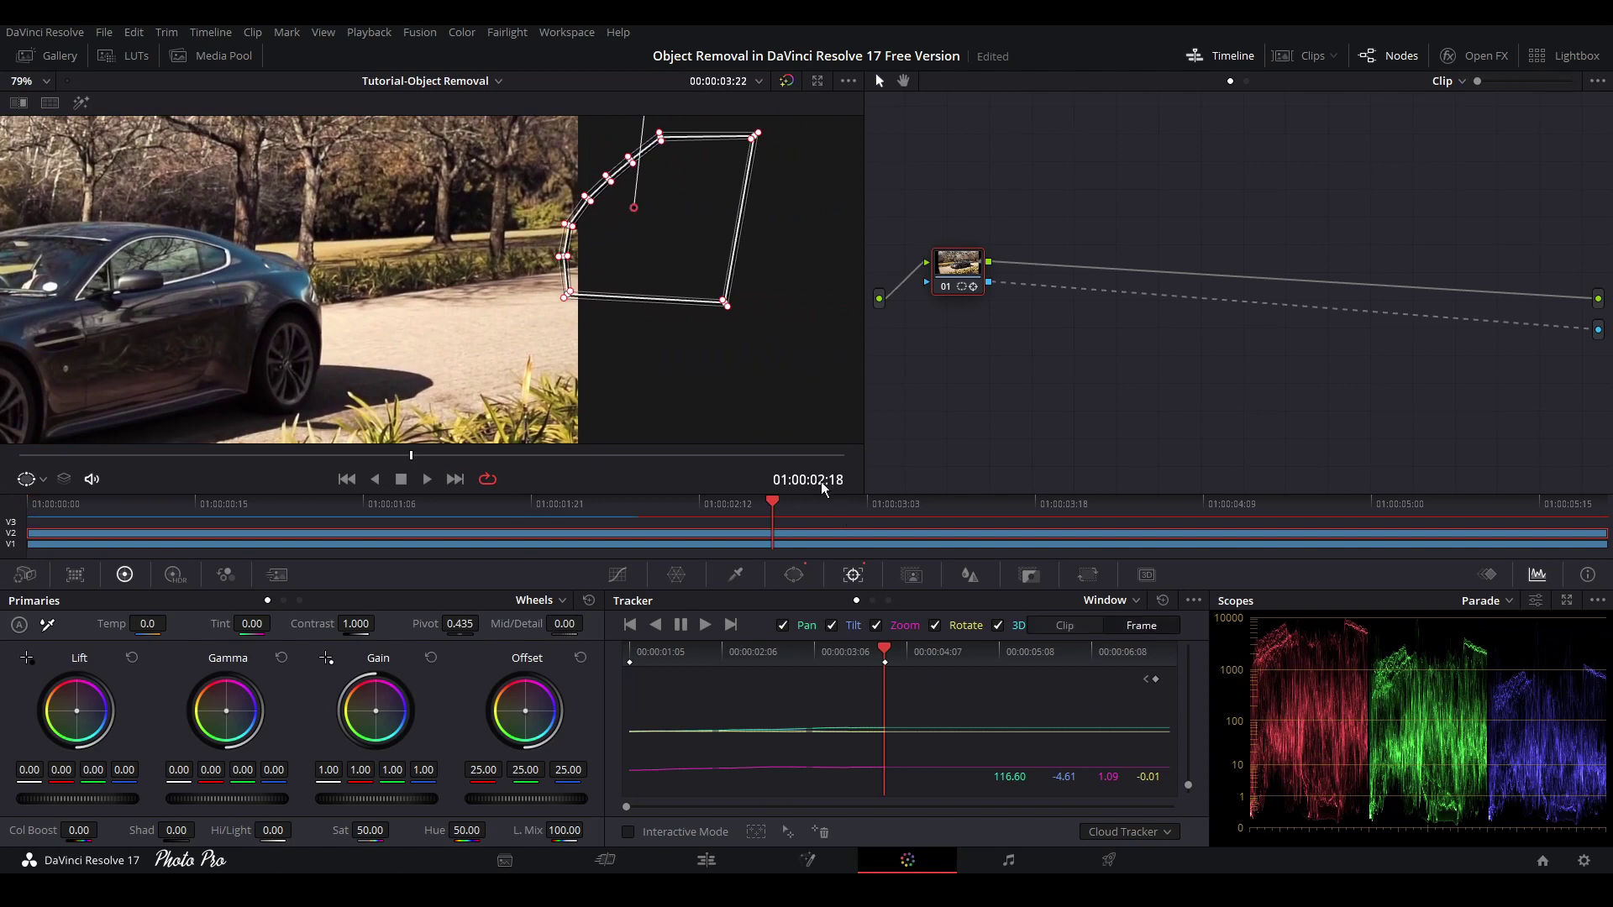
key(Right)
drag(643, 237, 704, 237)
key(Right)
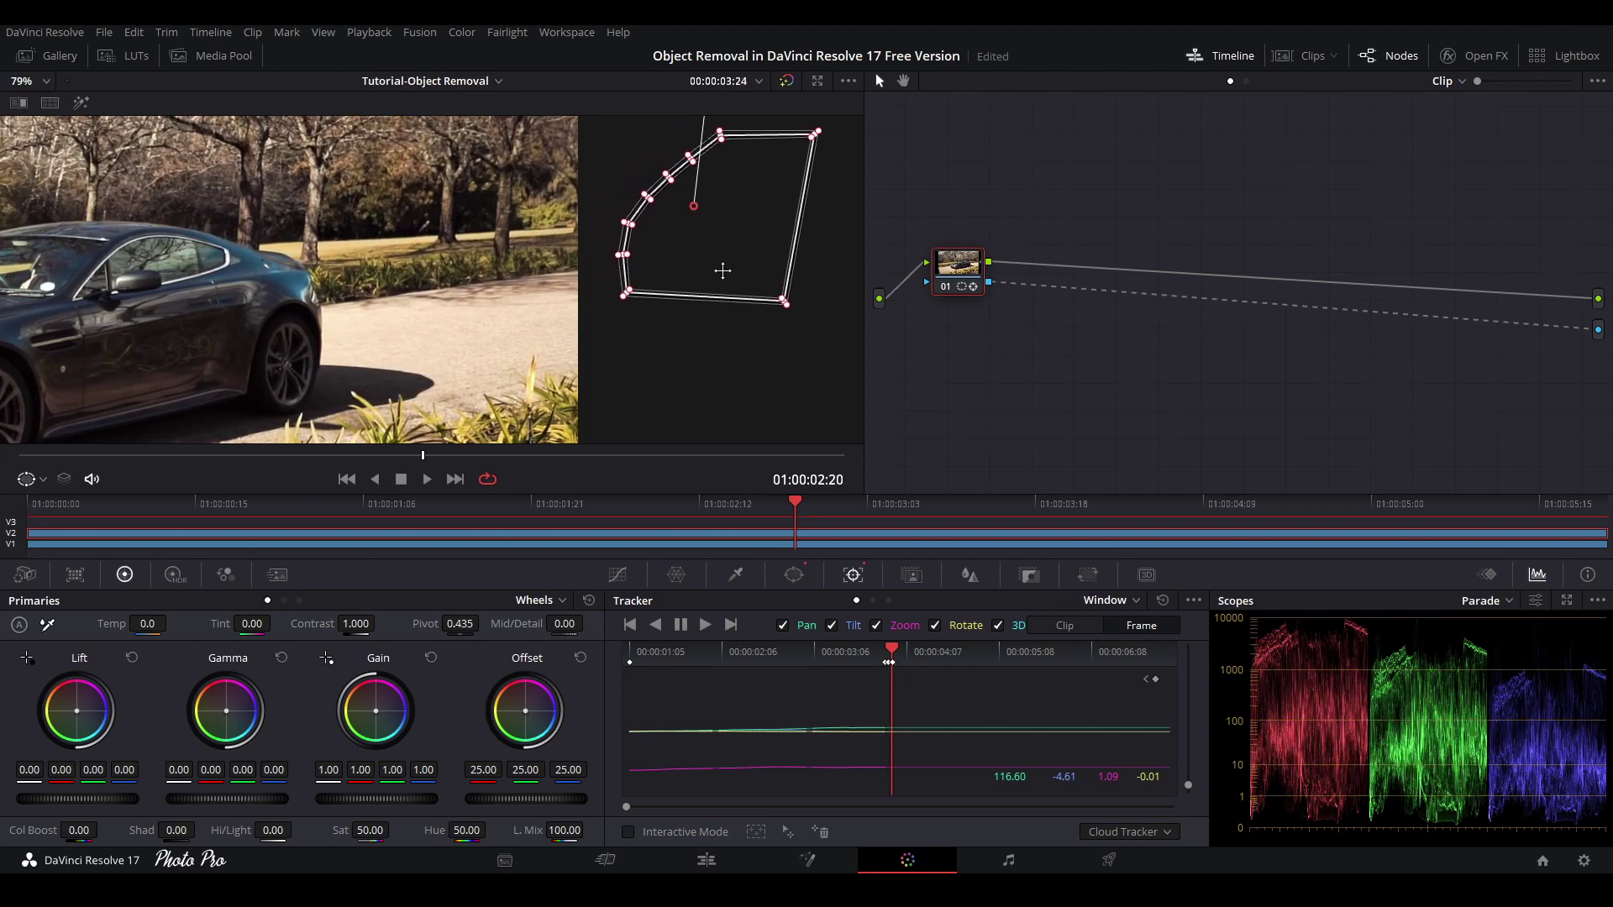
key(Right)
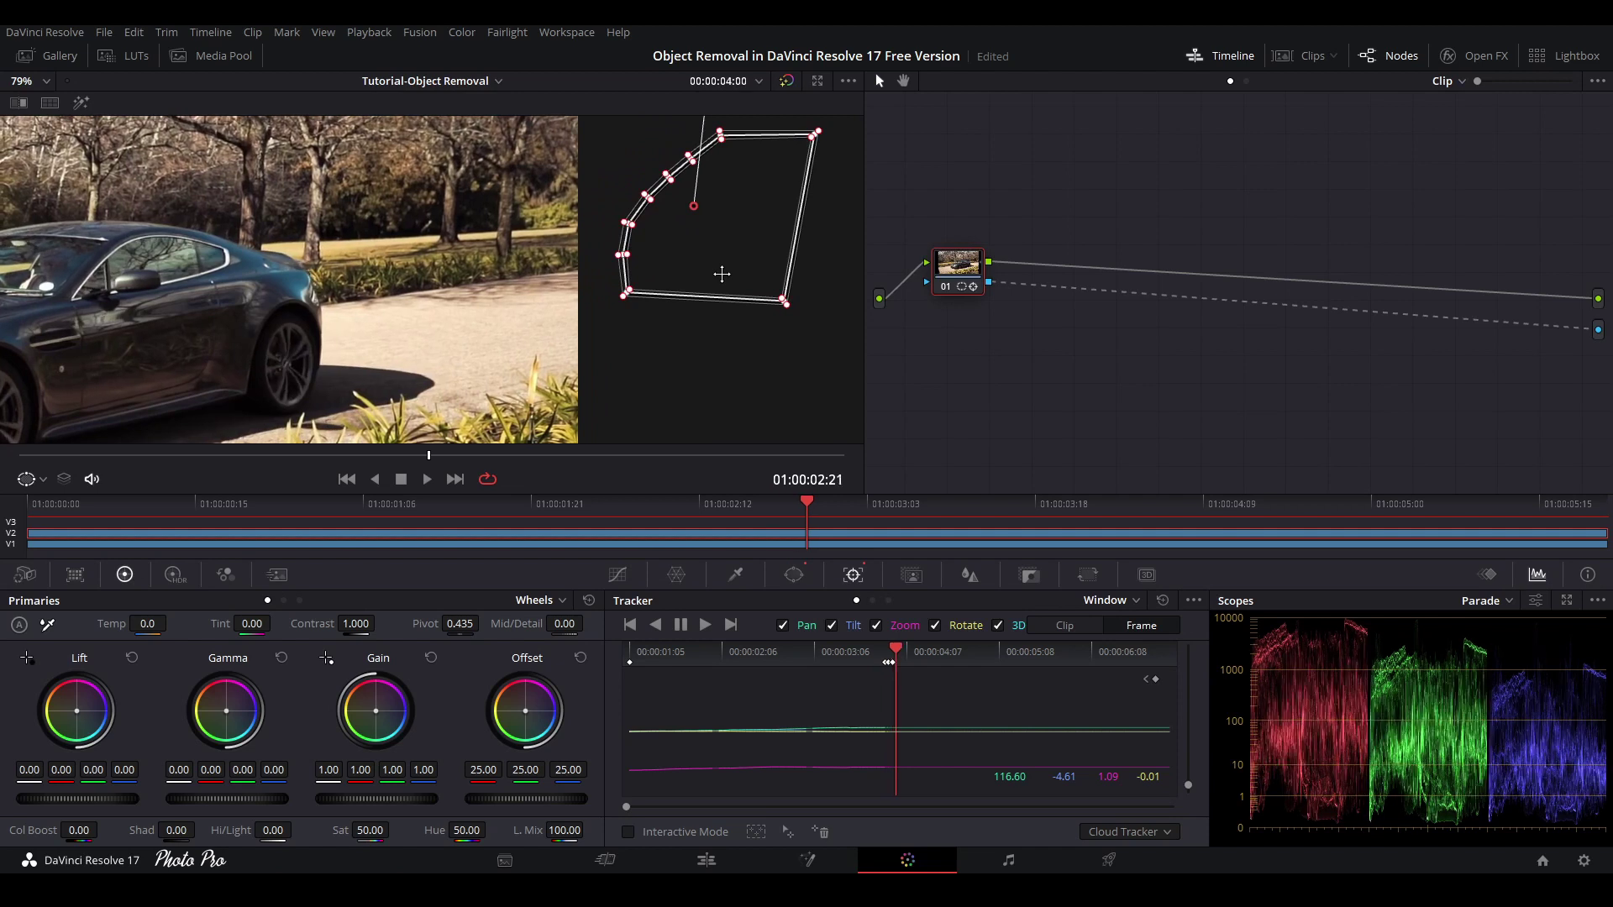
key(Right)
key(Right)
key(Right)
key(Right)
key(Right)
key(Right)
key(Right)
key(Right)
key(Right)
key(Right)
key(Right)
key(Right)
key(Right)
key(Right)
key(Right)
key(Right)
key(Right)
key(Right)
key(Right)
key(Right)
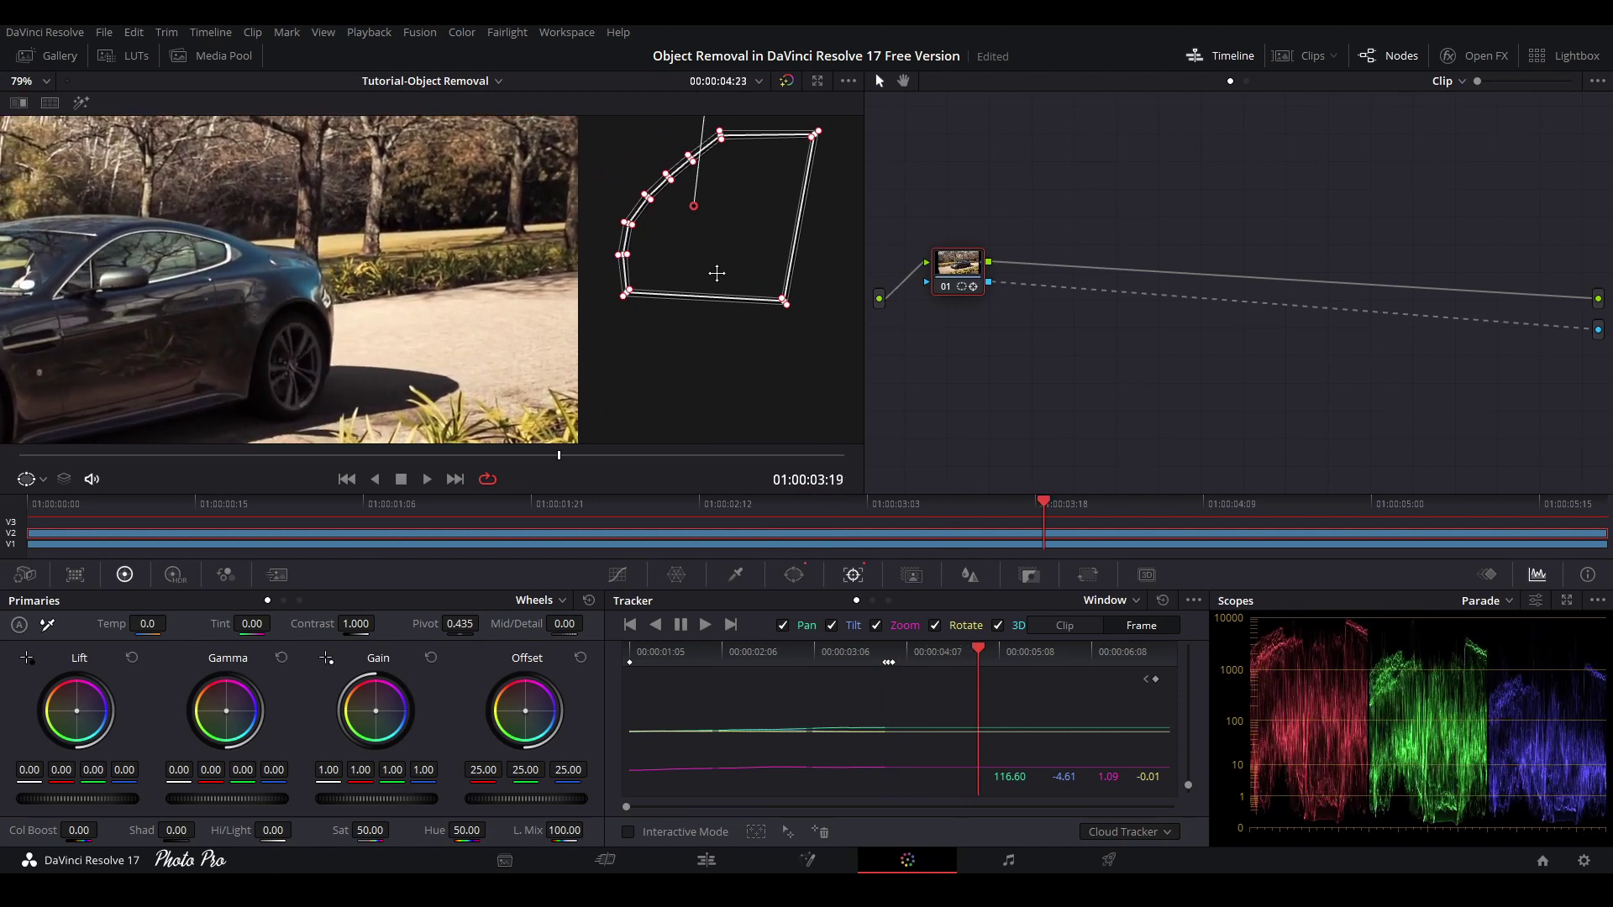
key(Right)
key(Right)
key(Right)
key(Right)
key(Right)
key(Right)
key(Right)
key(Right)
key(Right)
key(Right)
key(Right)
key(Right)
key(Right)
key(Right)
key(Right)
key(Right)
key(Right)
key(Right)
key(Right)
key(Right)
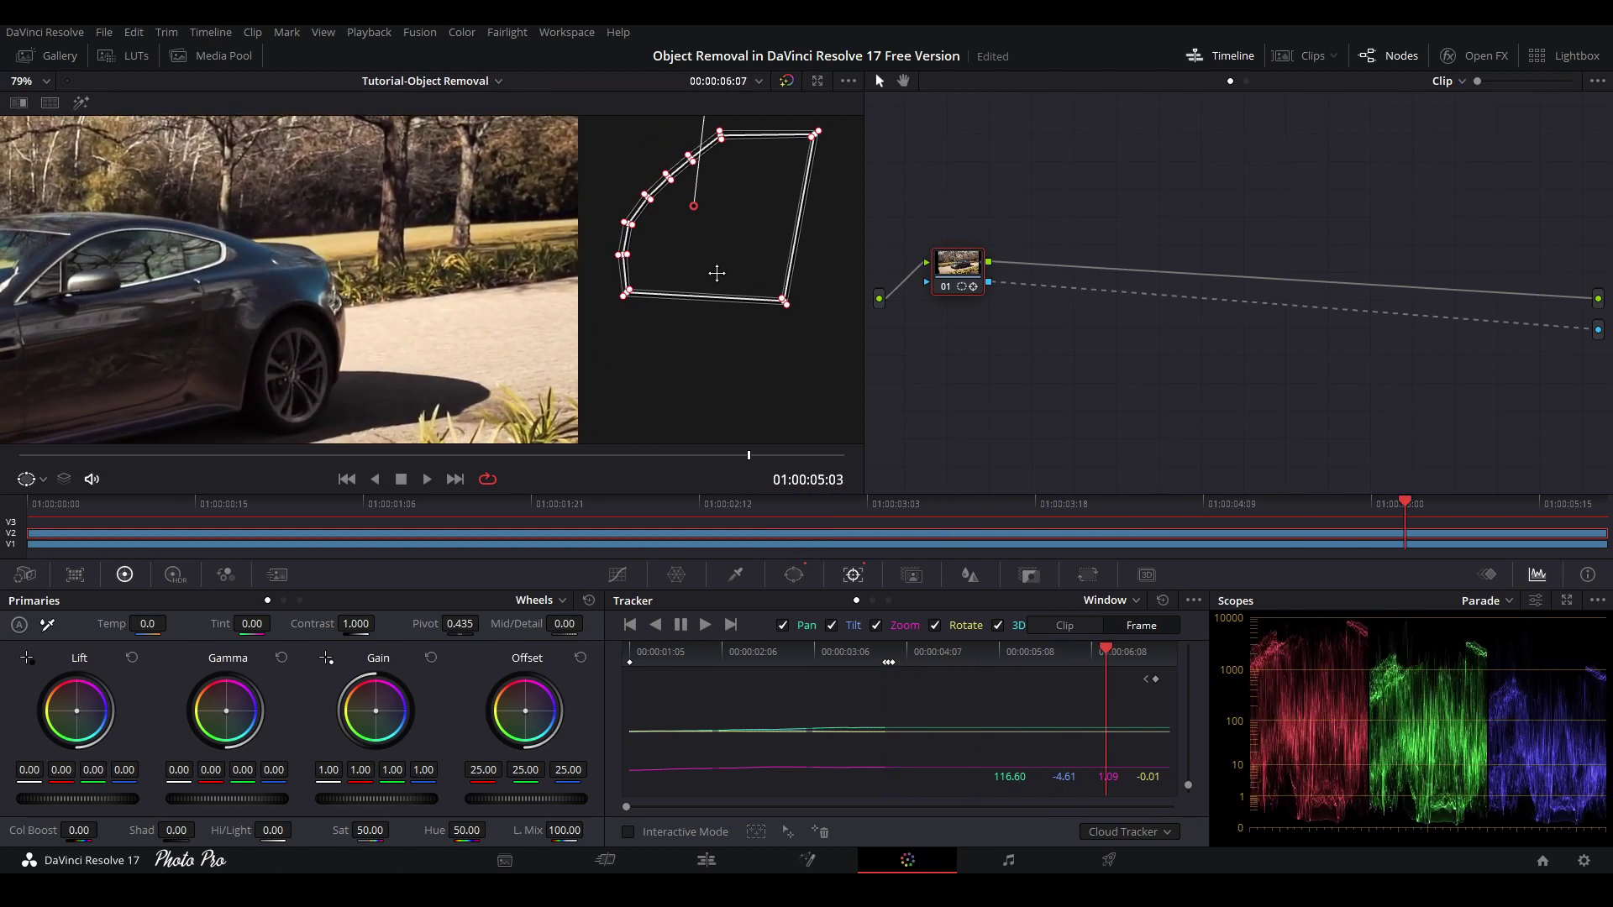
key(Right)
key(Right)
key(Right)
key(Right)
key(Right)
key(Right)
key(Right)
key(Right)
key(Right)
key(Right)
key(Right)
key(Right)
key(Right)
key(Right)
key(Right)
key(Right)
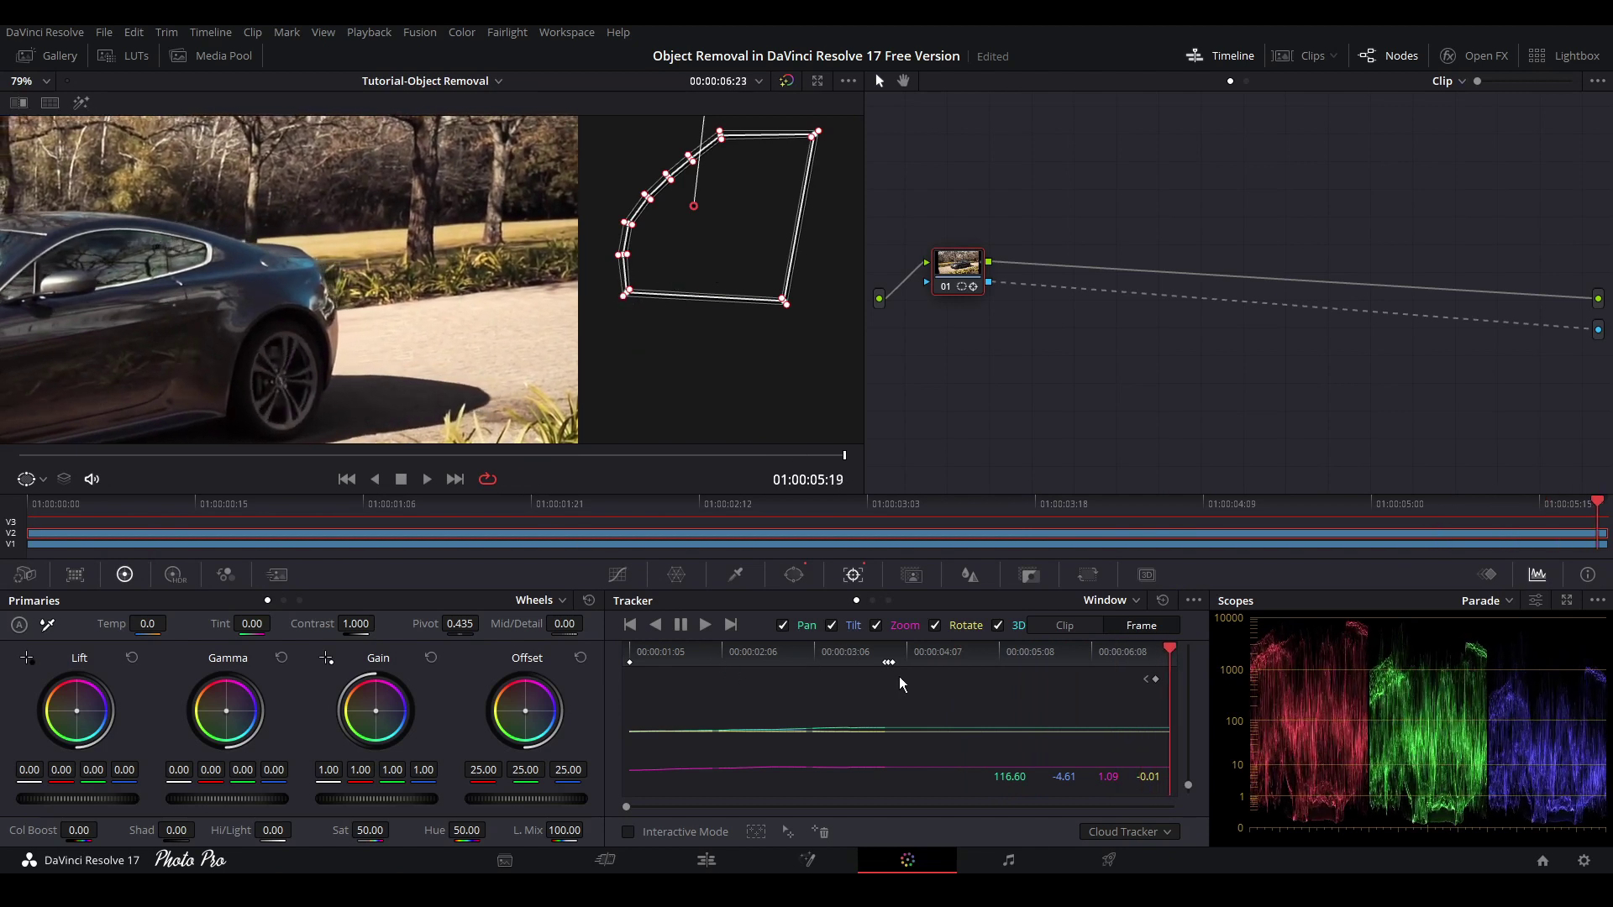
Step: On the Edit page, scrub the truck-free shot from 00:00 in Cinema Viewer, then exit full screen
click(704, 860)
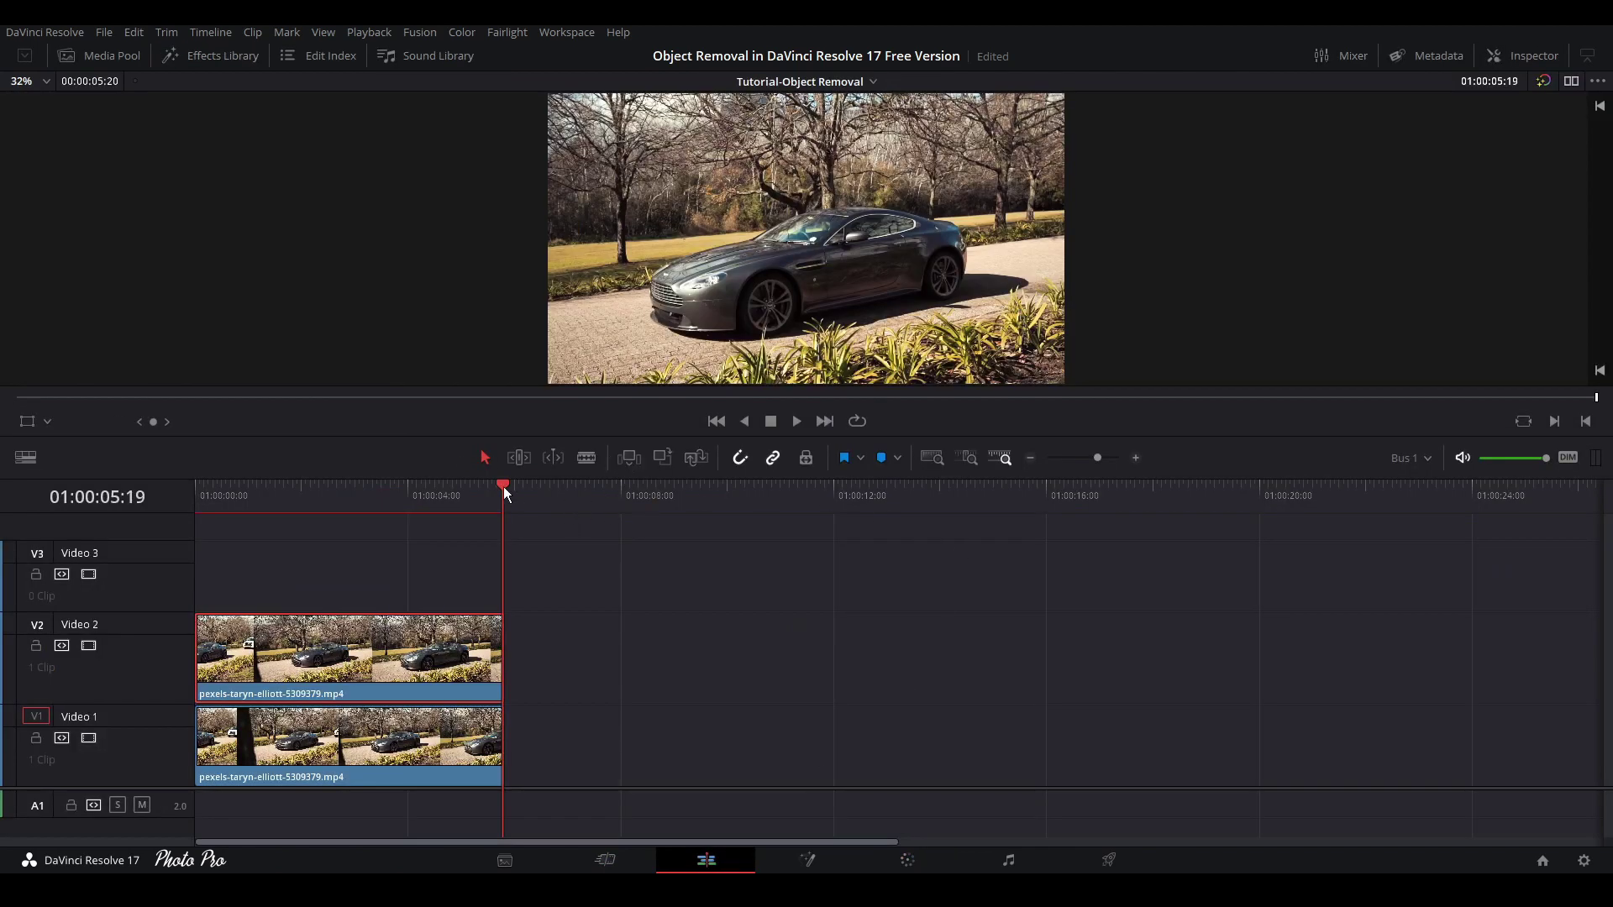
drag(502, 486, 183, 516)
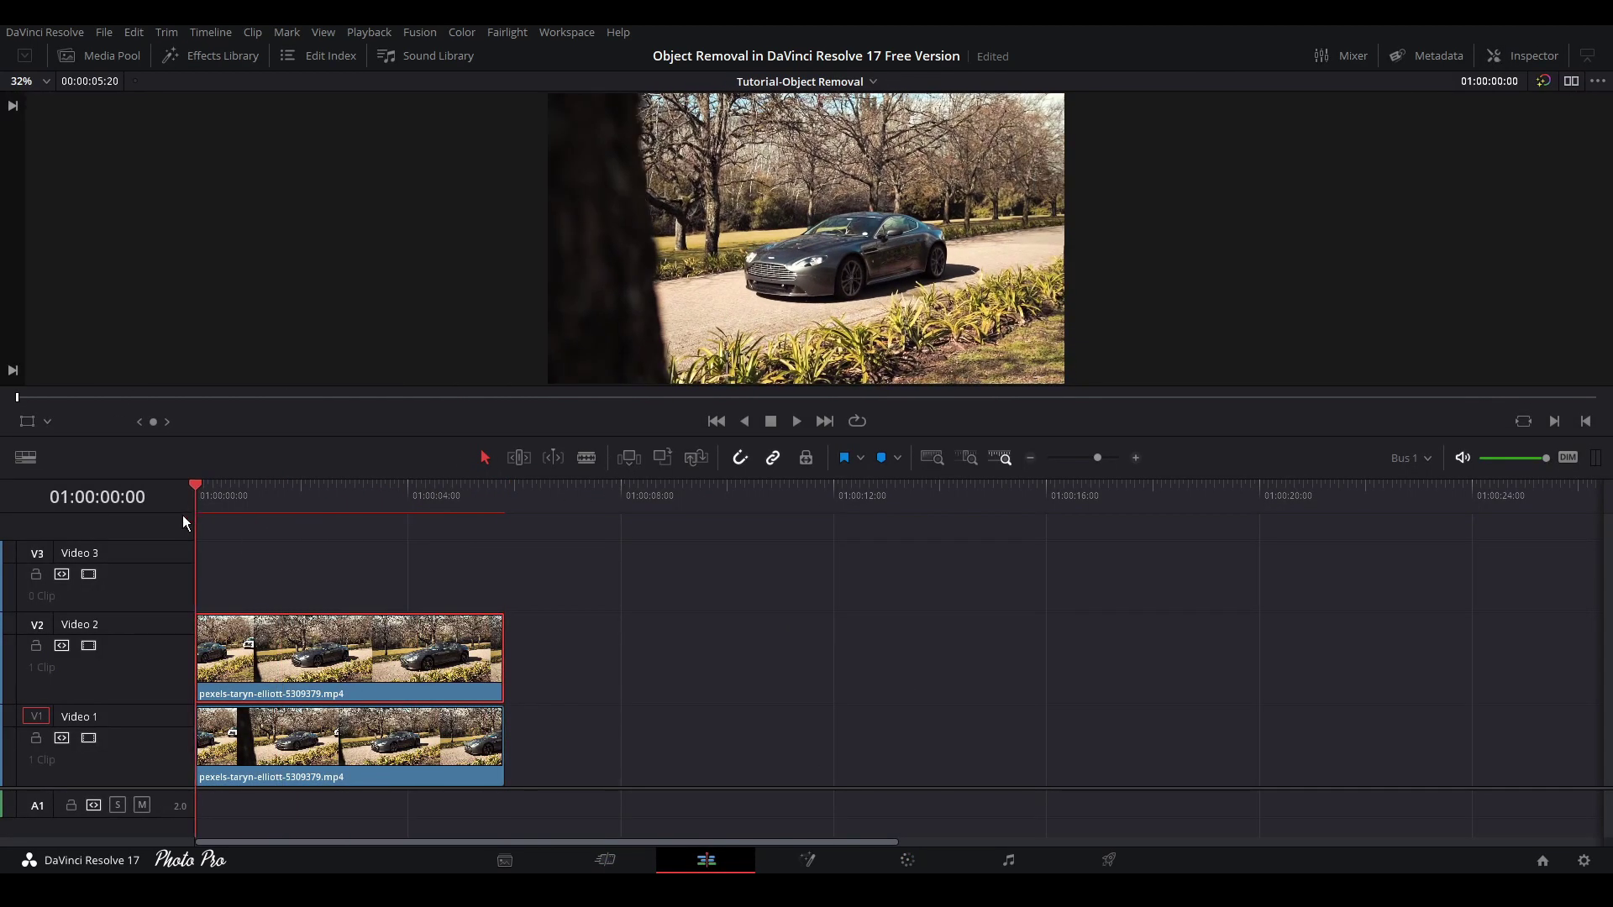
key(ctrl+f)
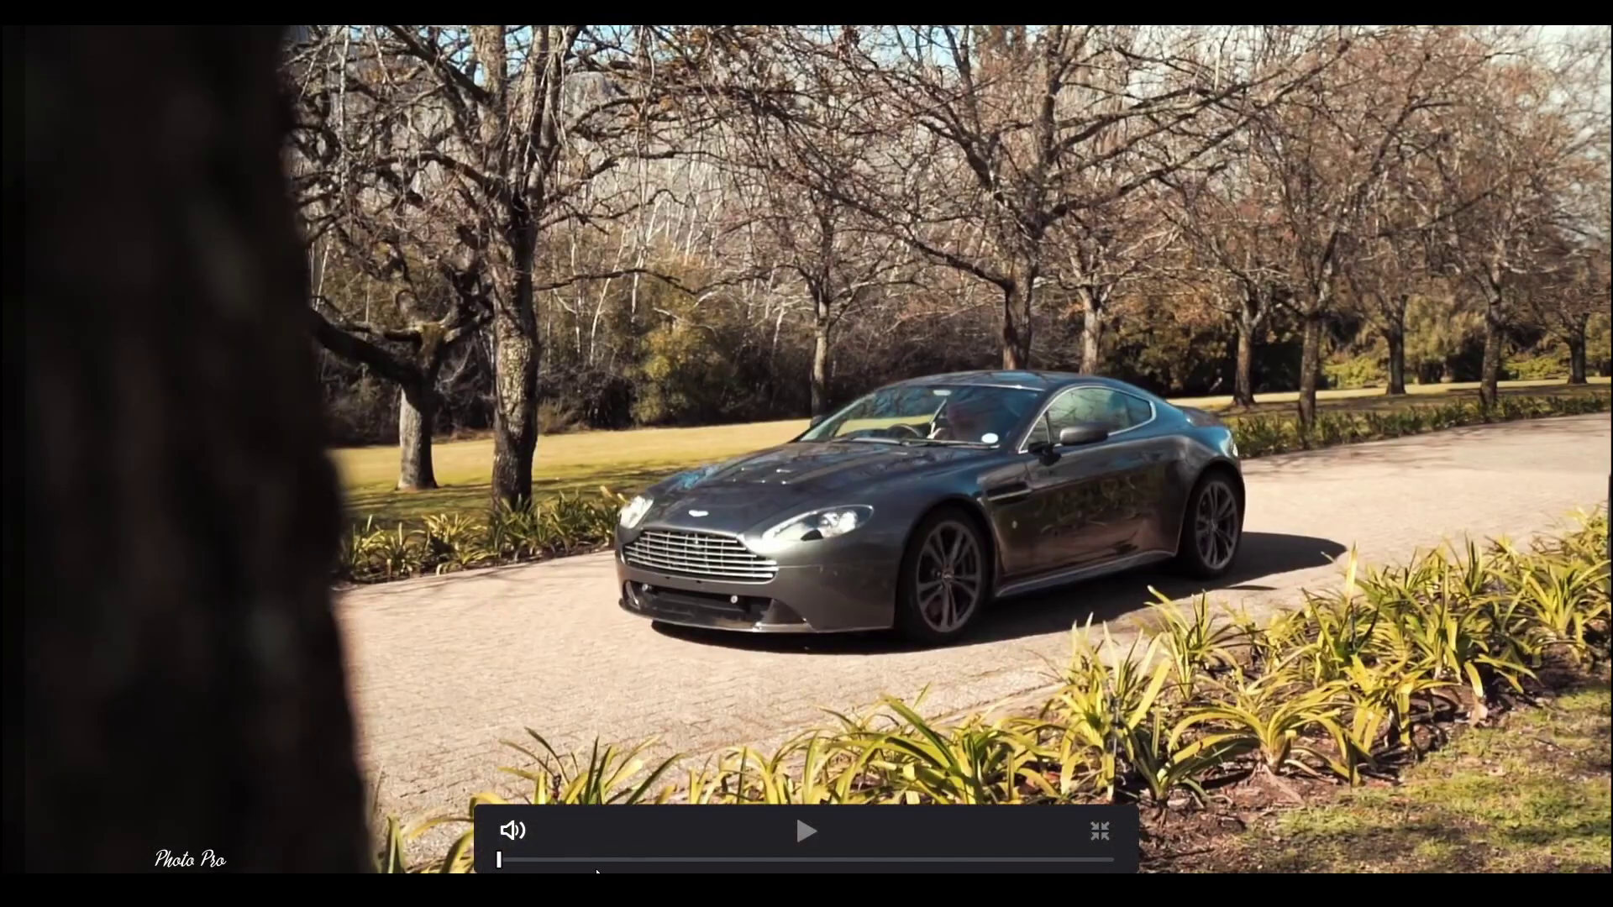
drag(506, 859, 583, 848)
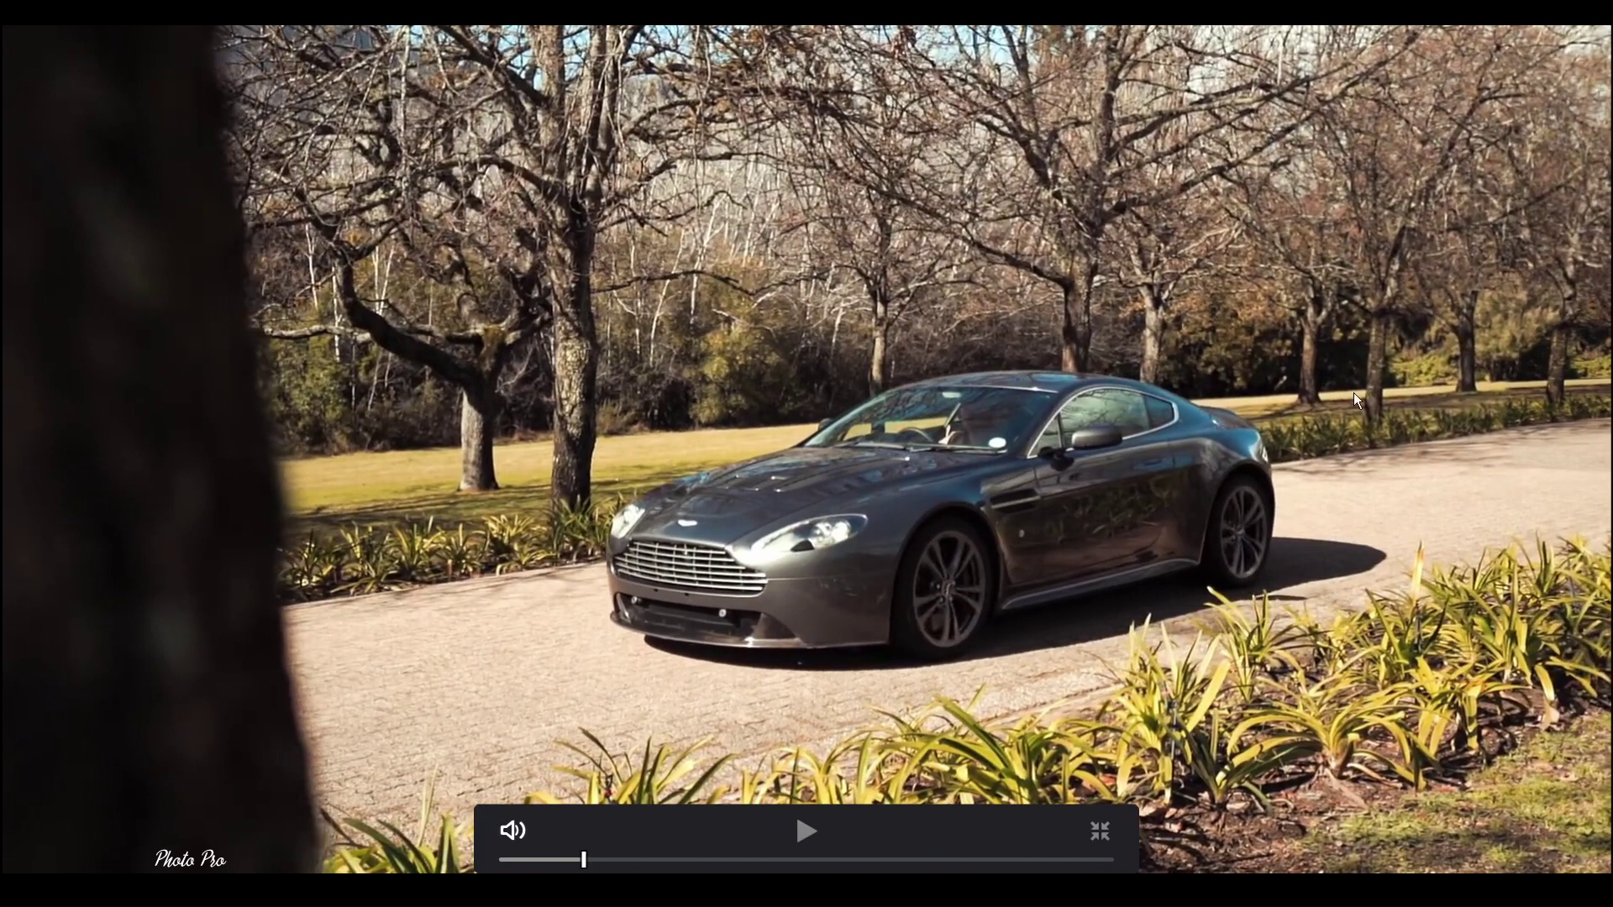
drag(590, 857, 469, 853)
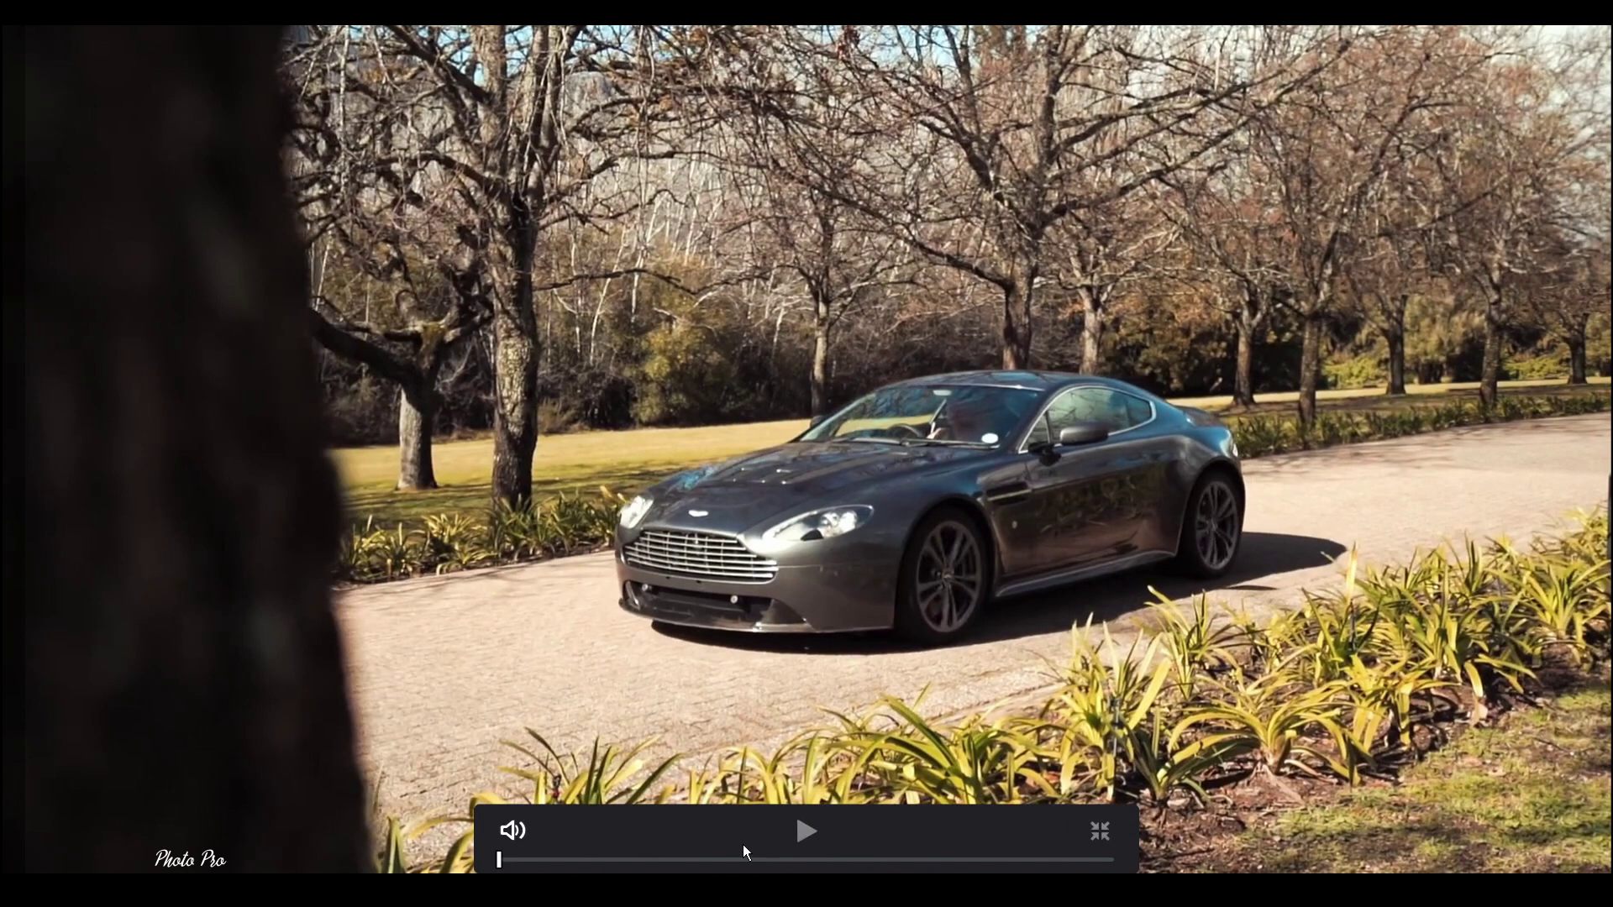
click(1091, 836)
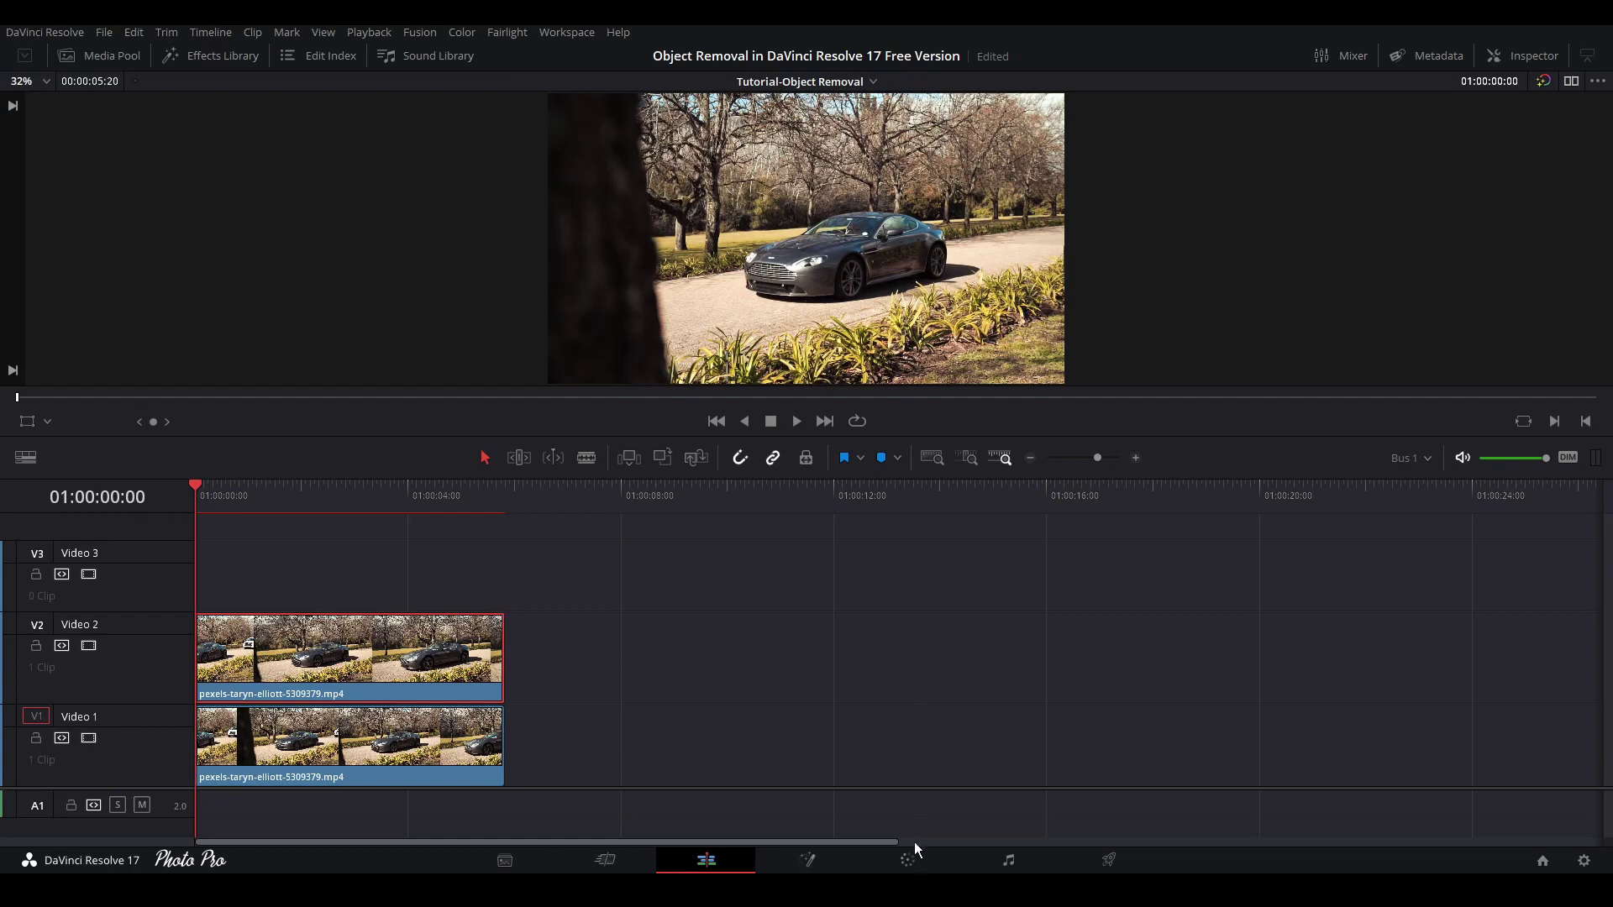
Step: Back on the Color page, zoom the viewer to 149% and scrub to about 01:00:01:18
click(907, 861)
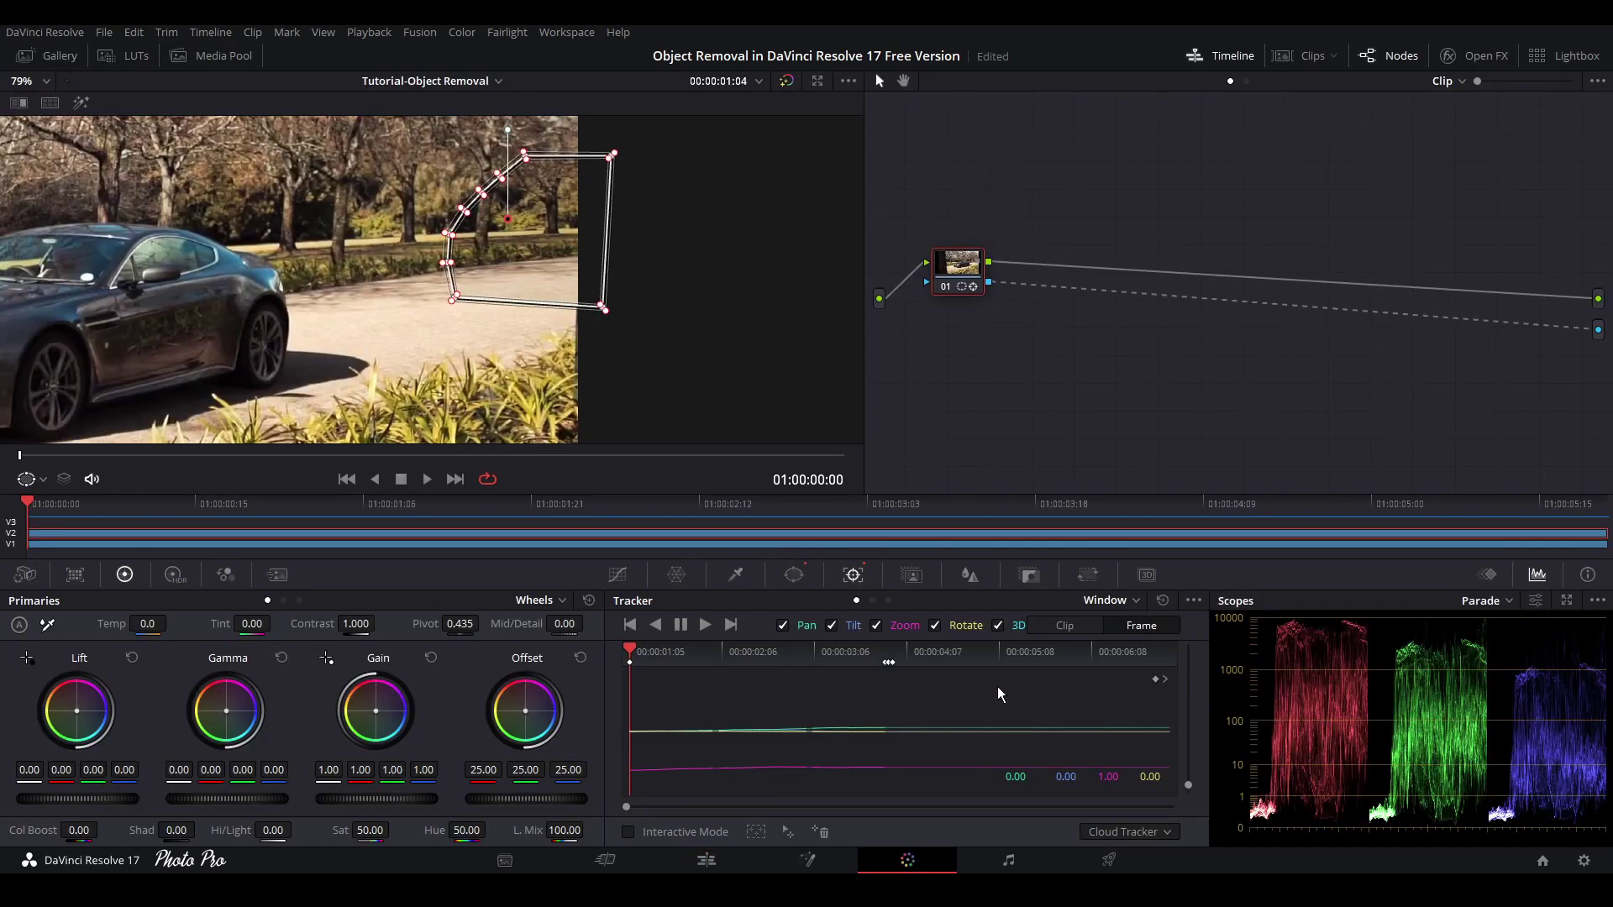
scroll(601, 192, up, 5)
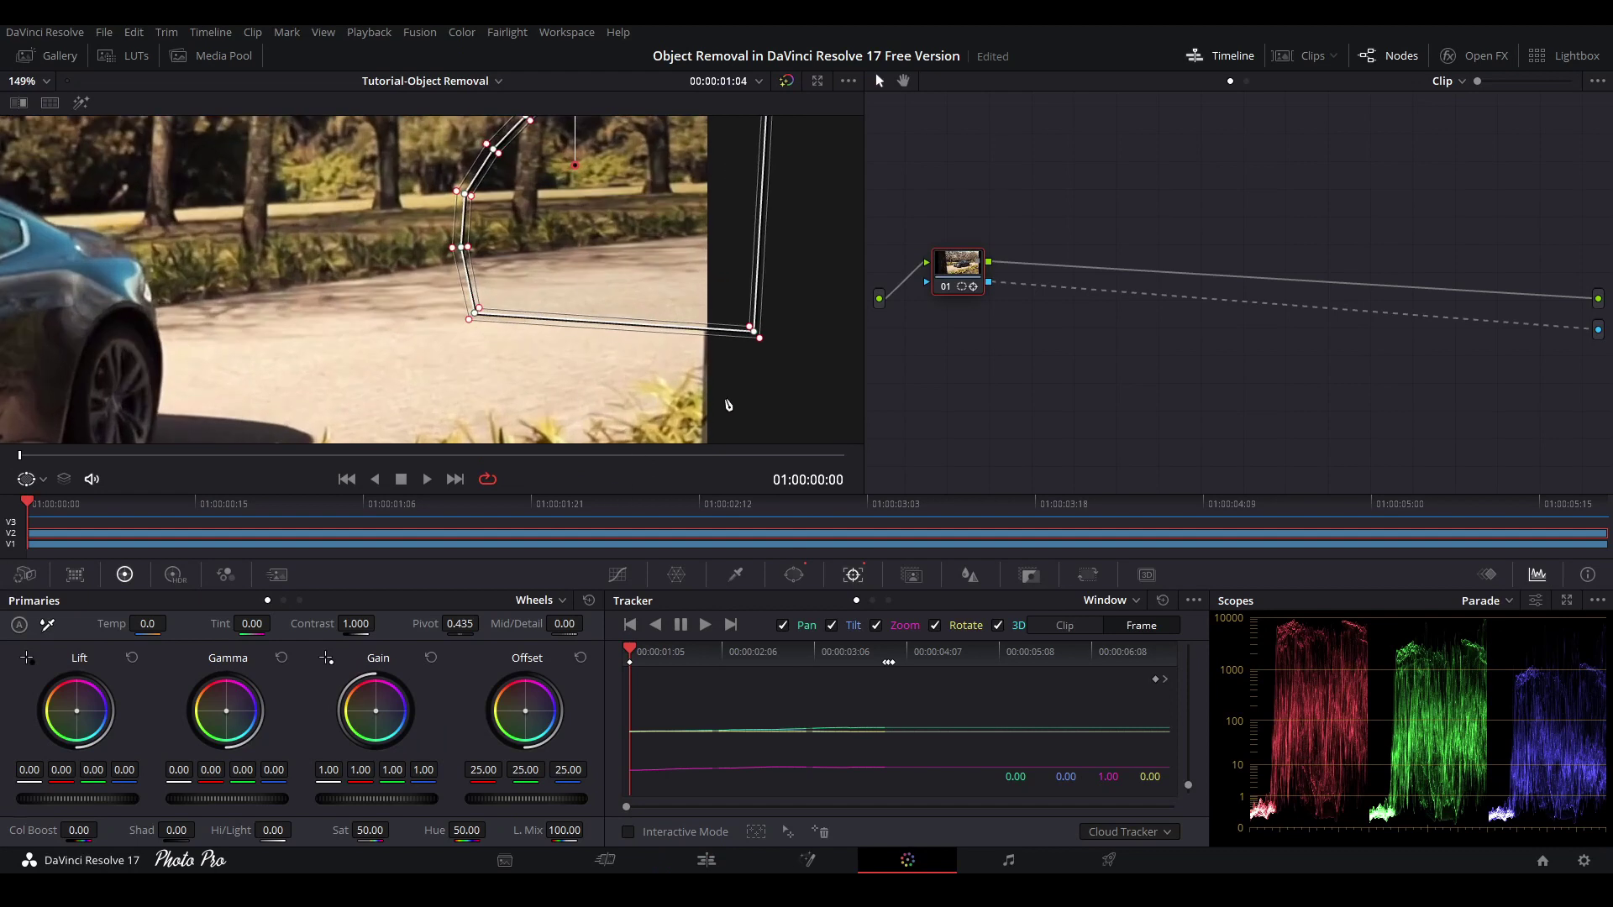
drag(727, 405, 736, 442)
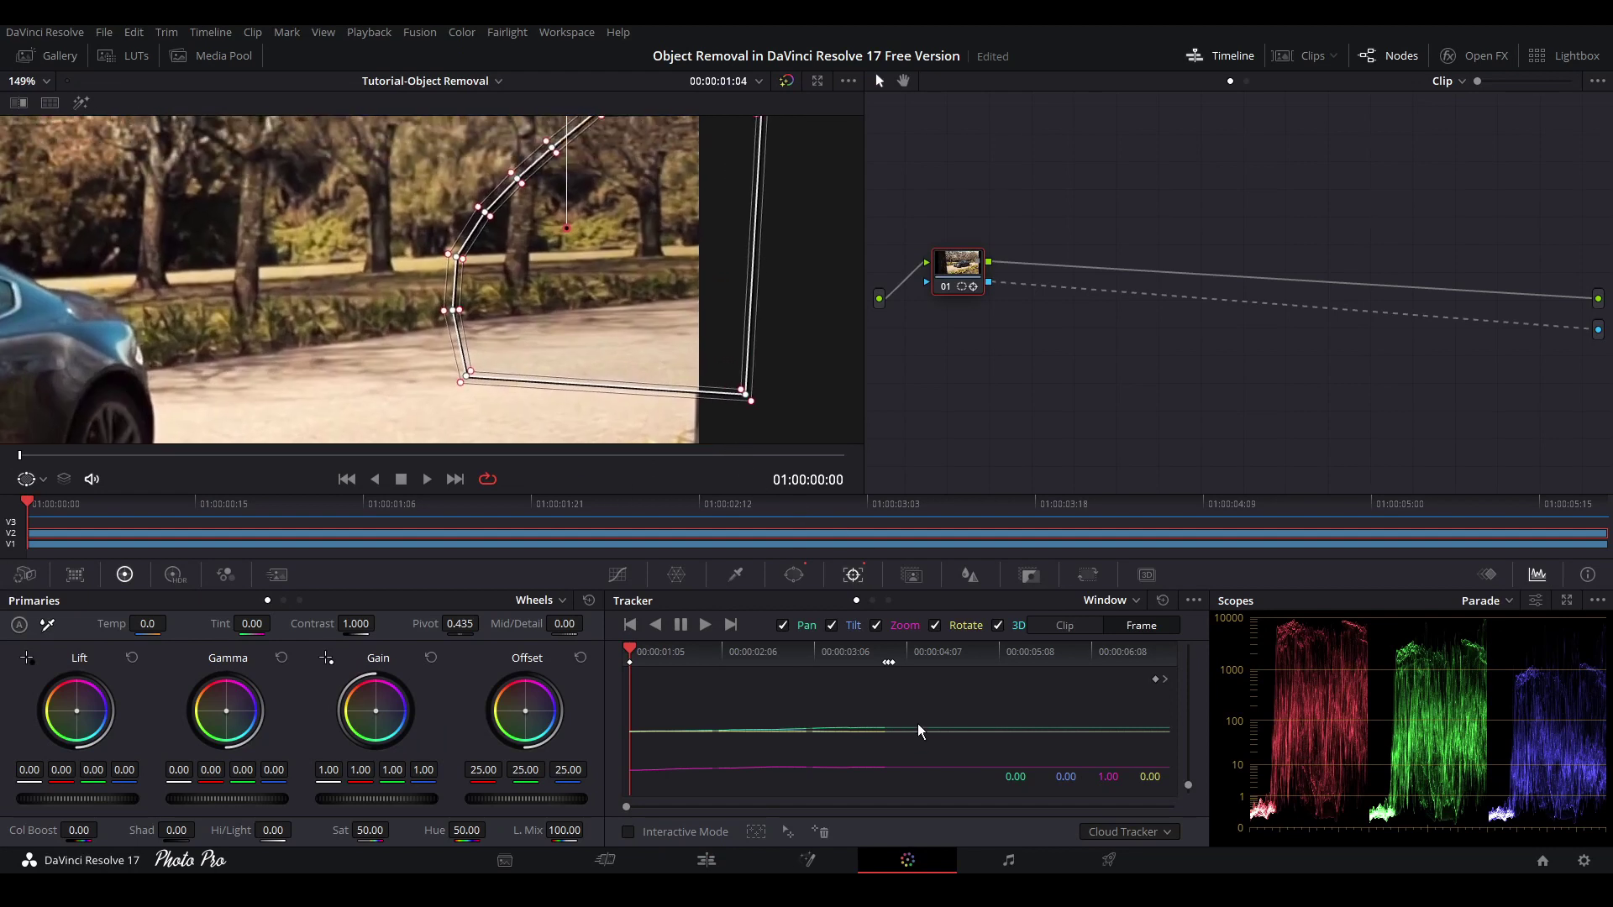
drag(632, 657, 794, 661)
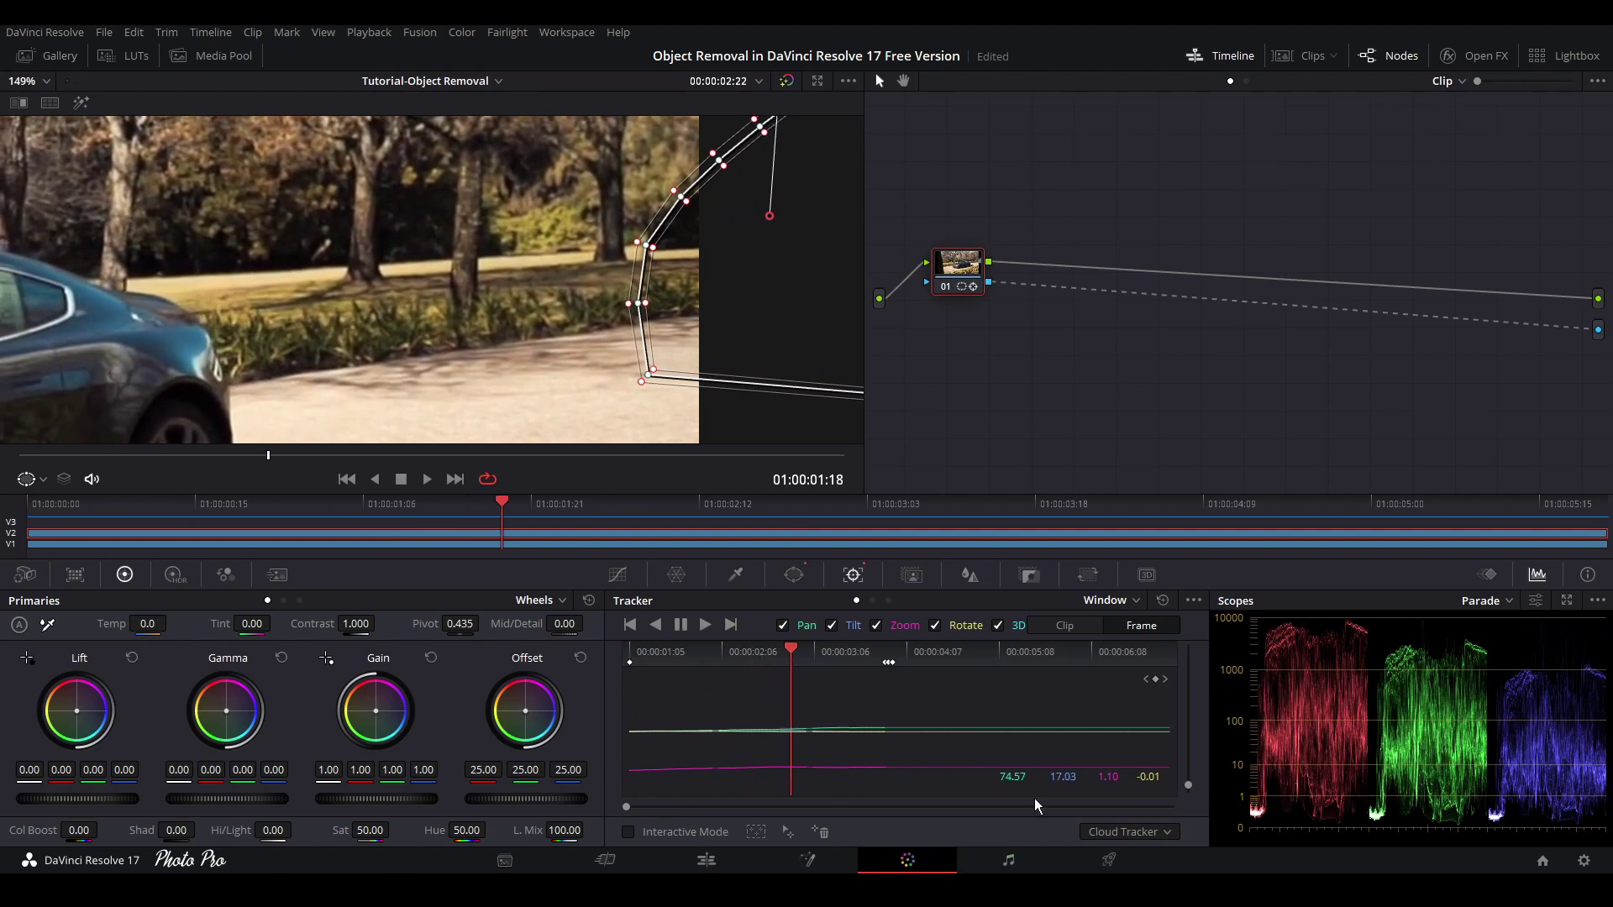
Step: Set the window softness to Inside 2.20 and Outside 0.58, then step one frame forward
click(794, 575)
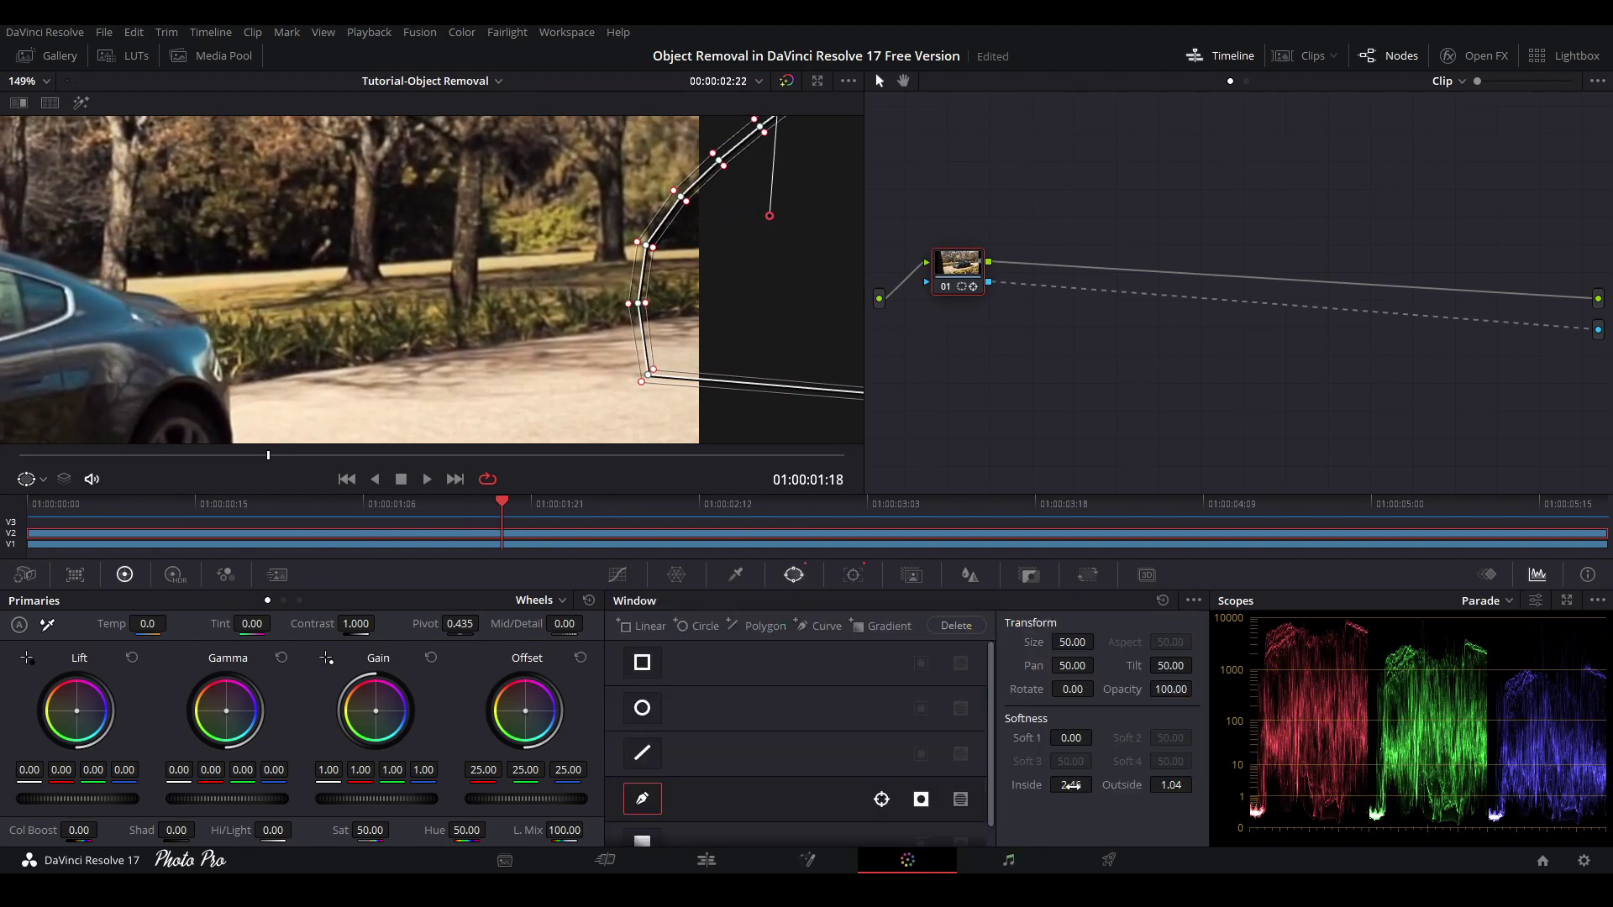
drag(1072, 784, 1197, 785)
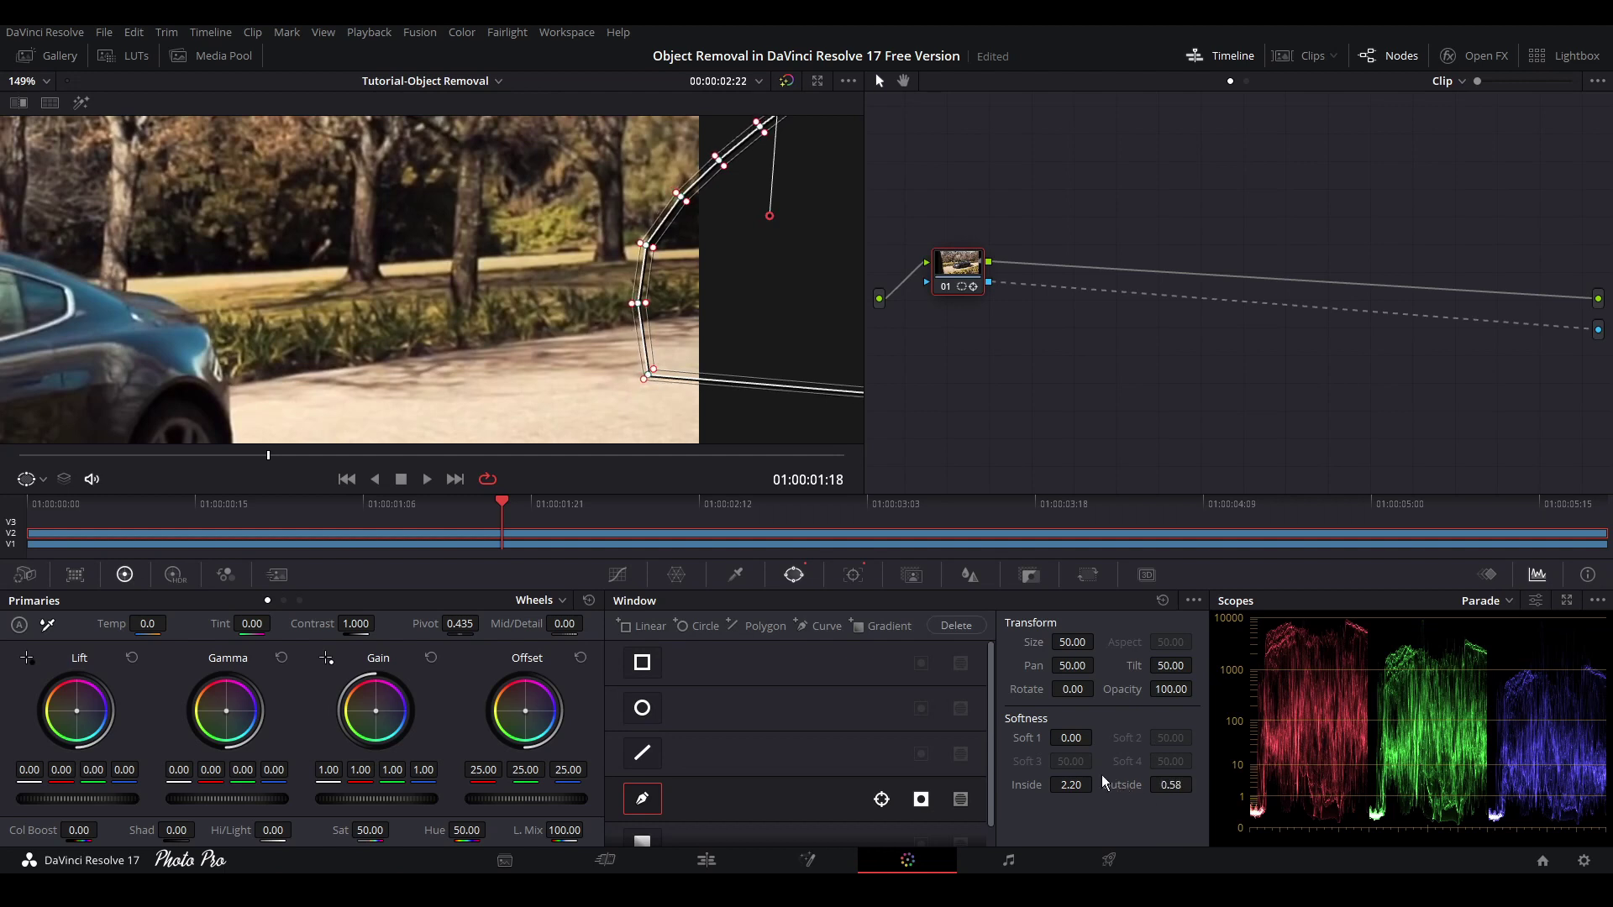
key(Right)
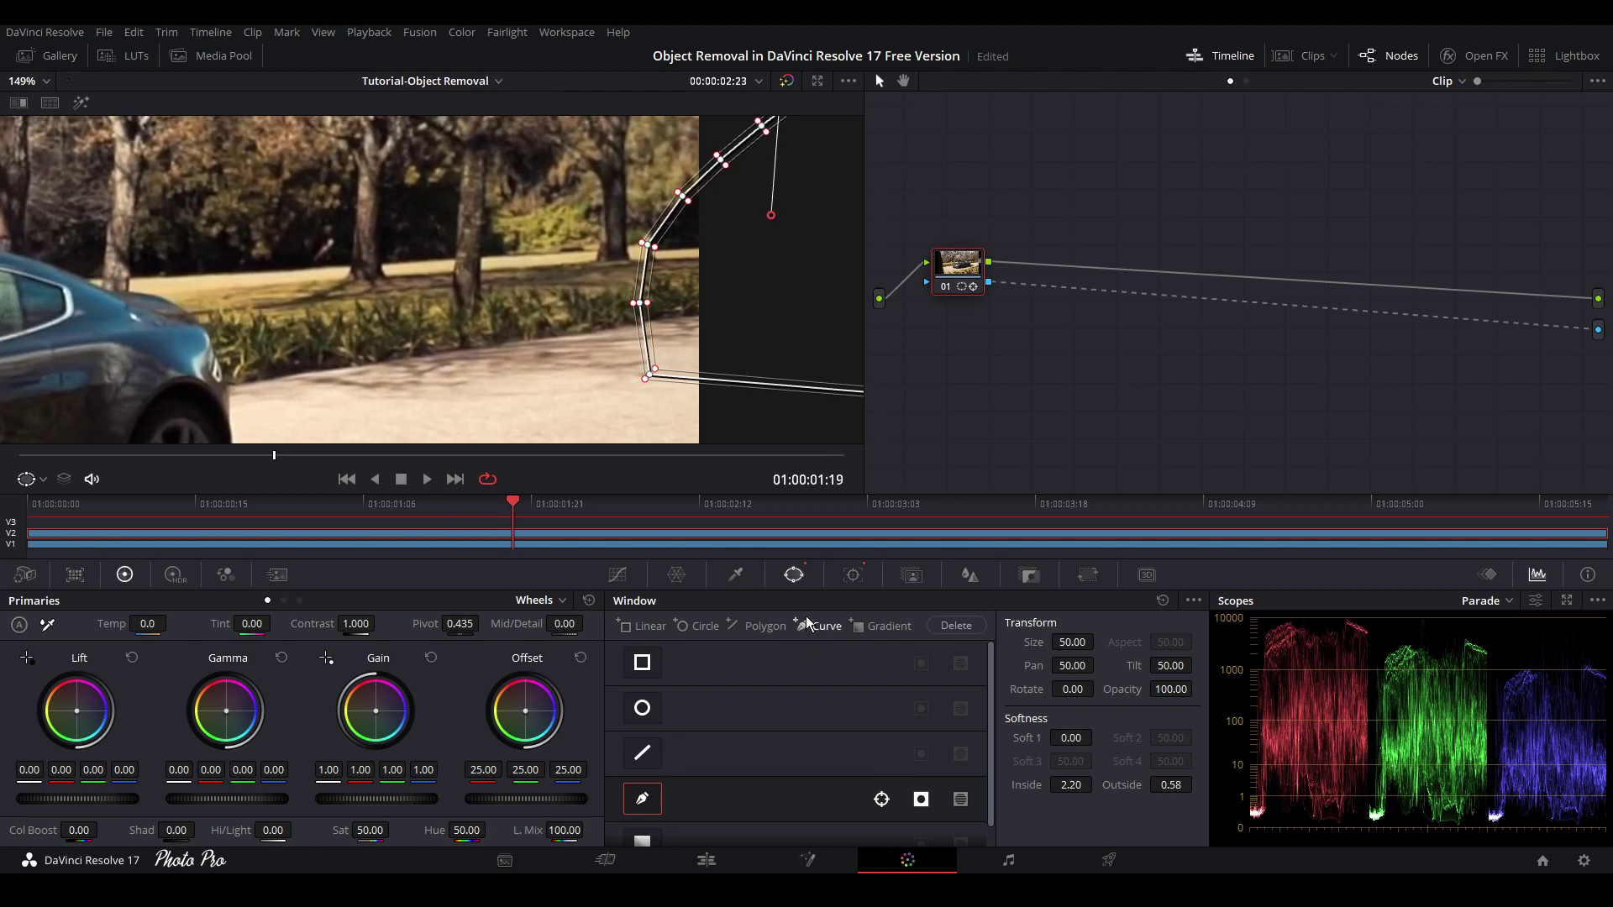
Step: Step through the clip frame by frame and drag the mask right to realign it at 01:00:02:16
click(854, 575)
key(Right)
key(Right)
key(Right)
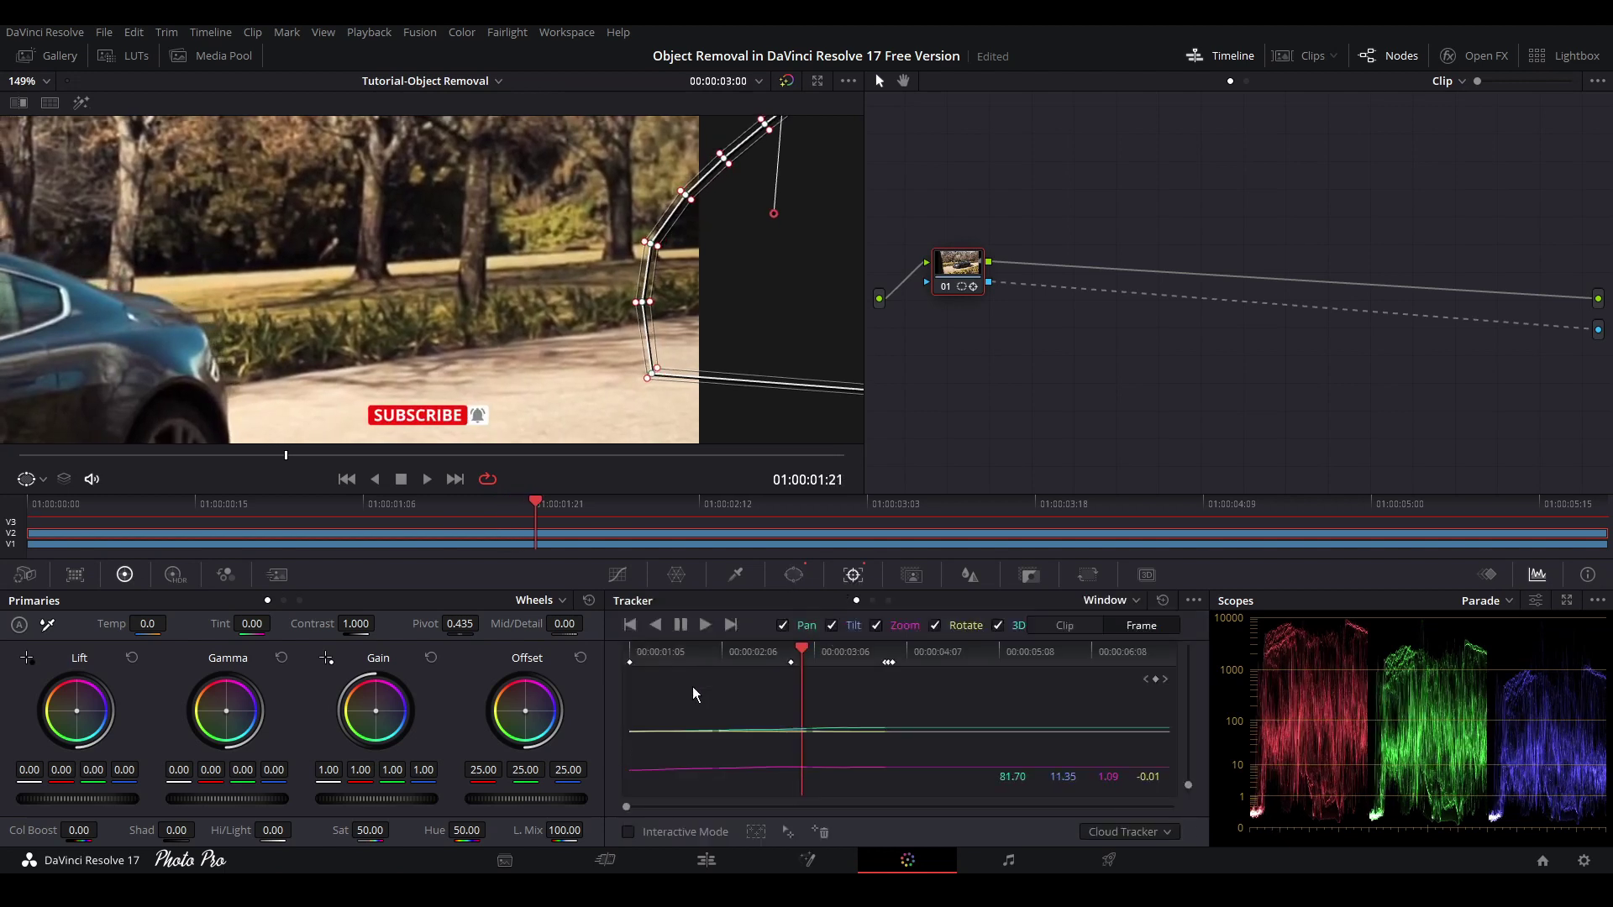
key(Right)
key(Right)
key(Right)
key(Right)
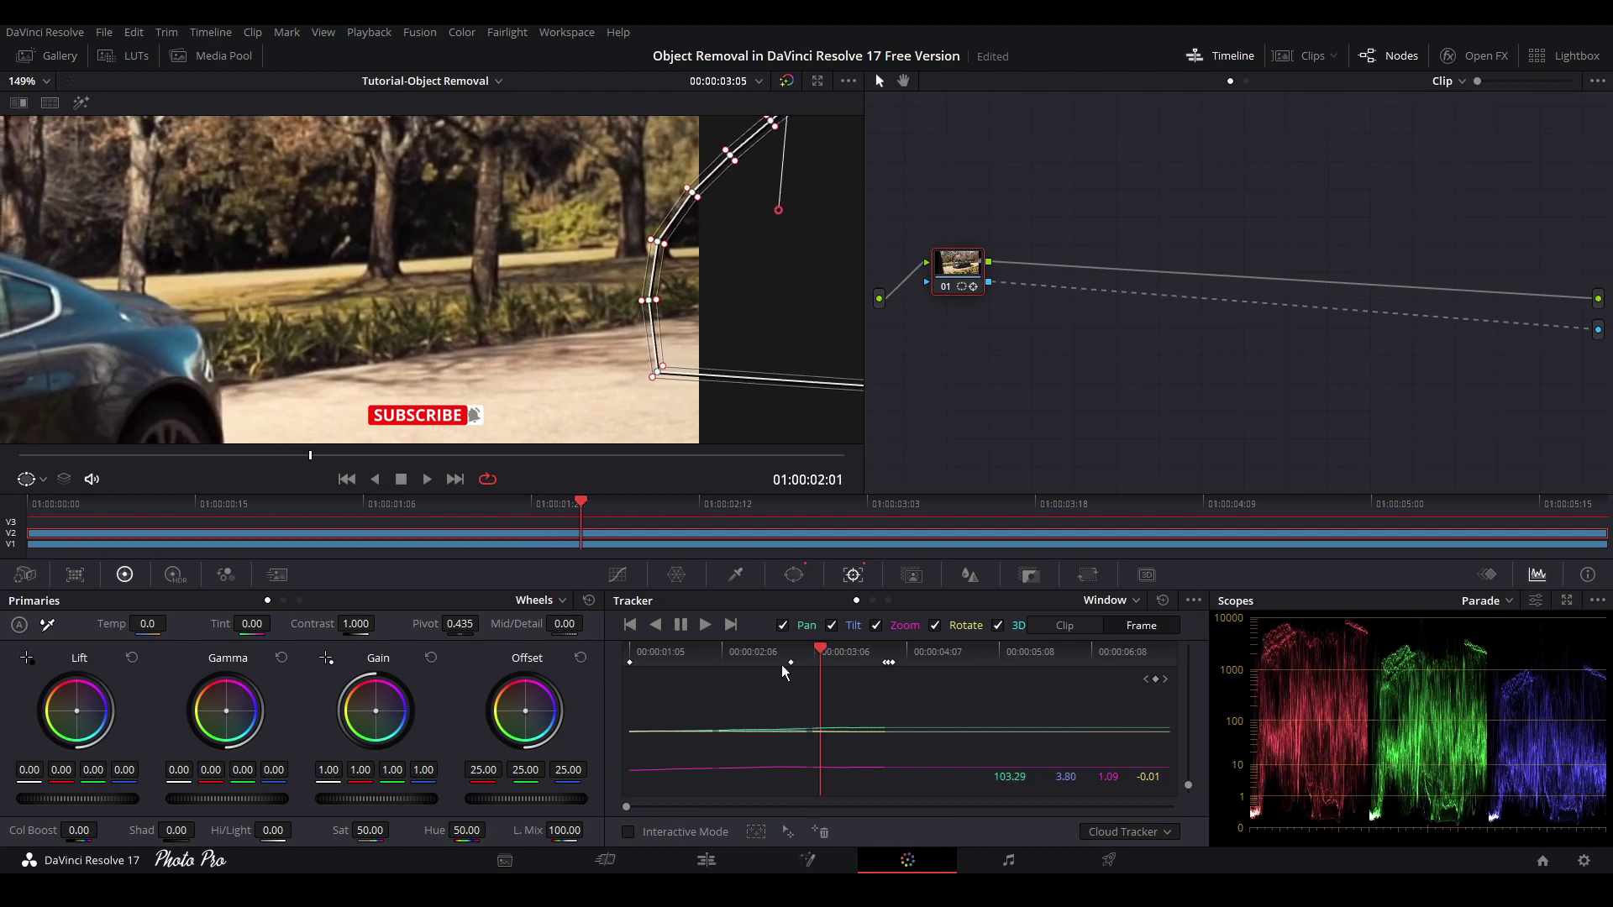
key(Right)
key(Right)
key(Right)
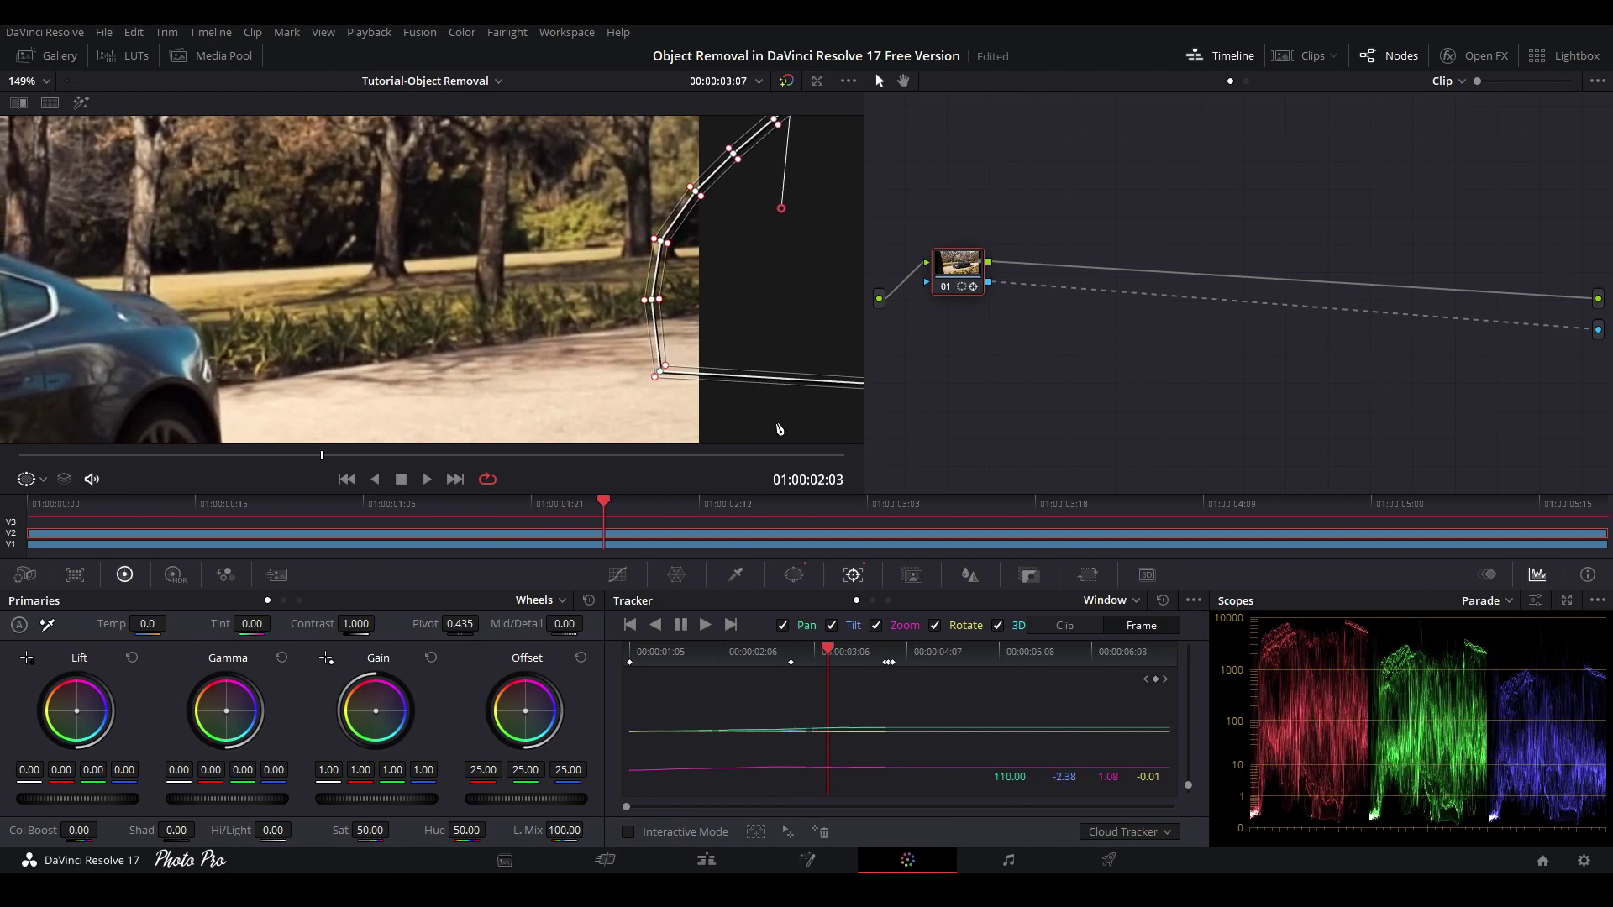
key(Right)
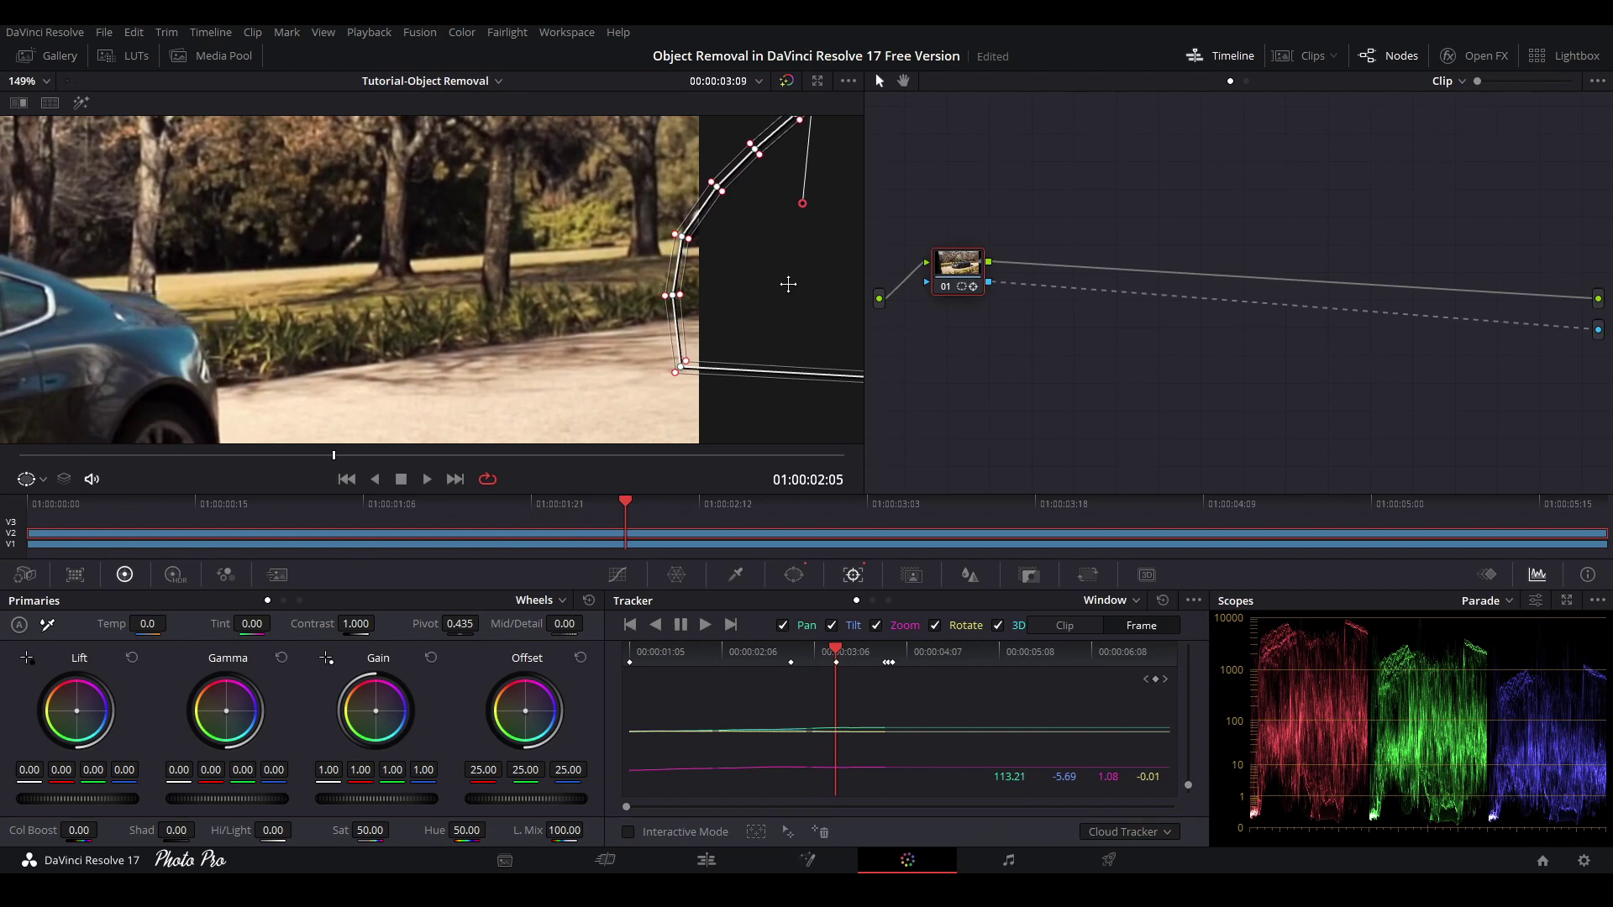
key(Right)
key(Right)
key(Right)
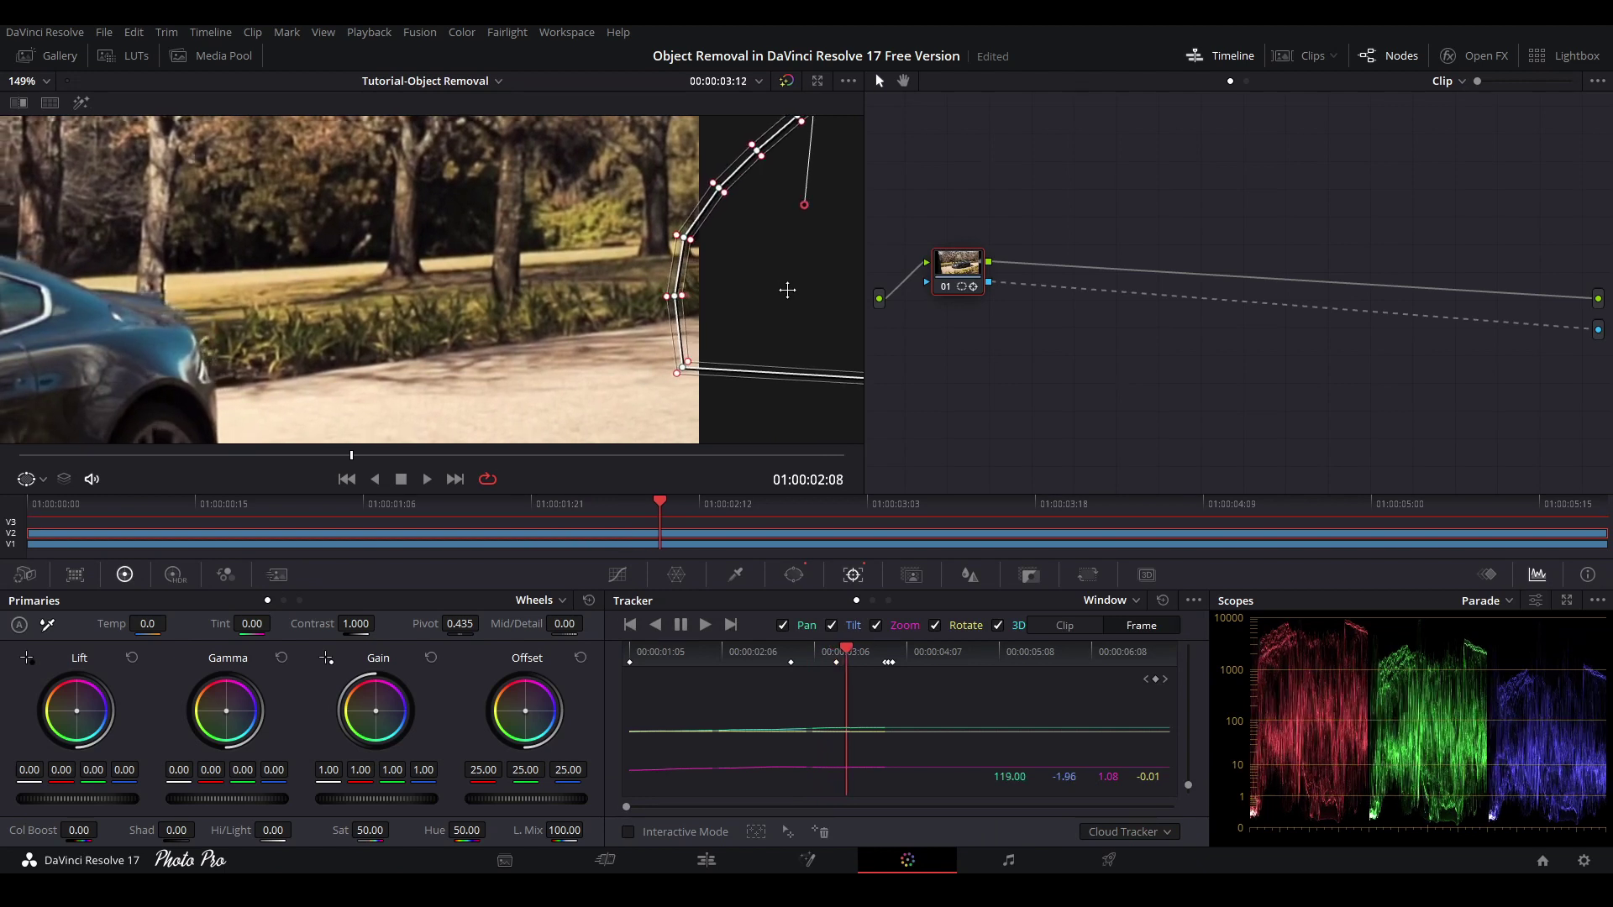
key(Right)
key(Right)
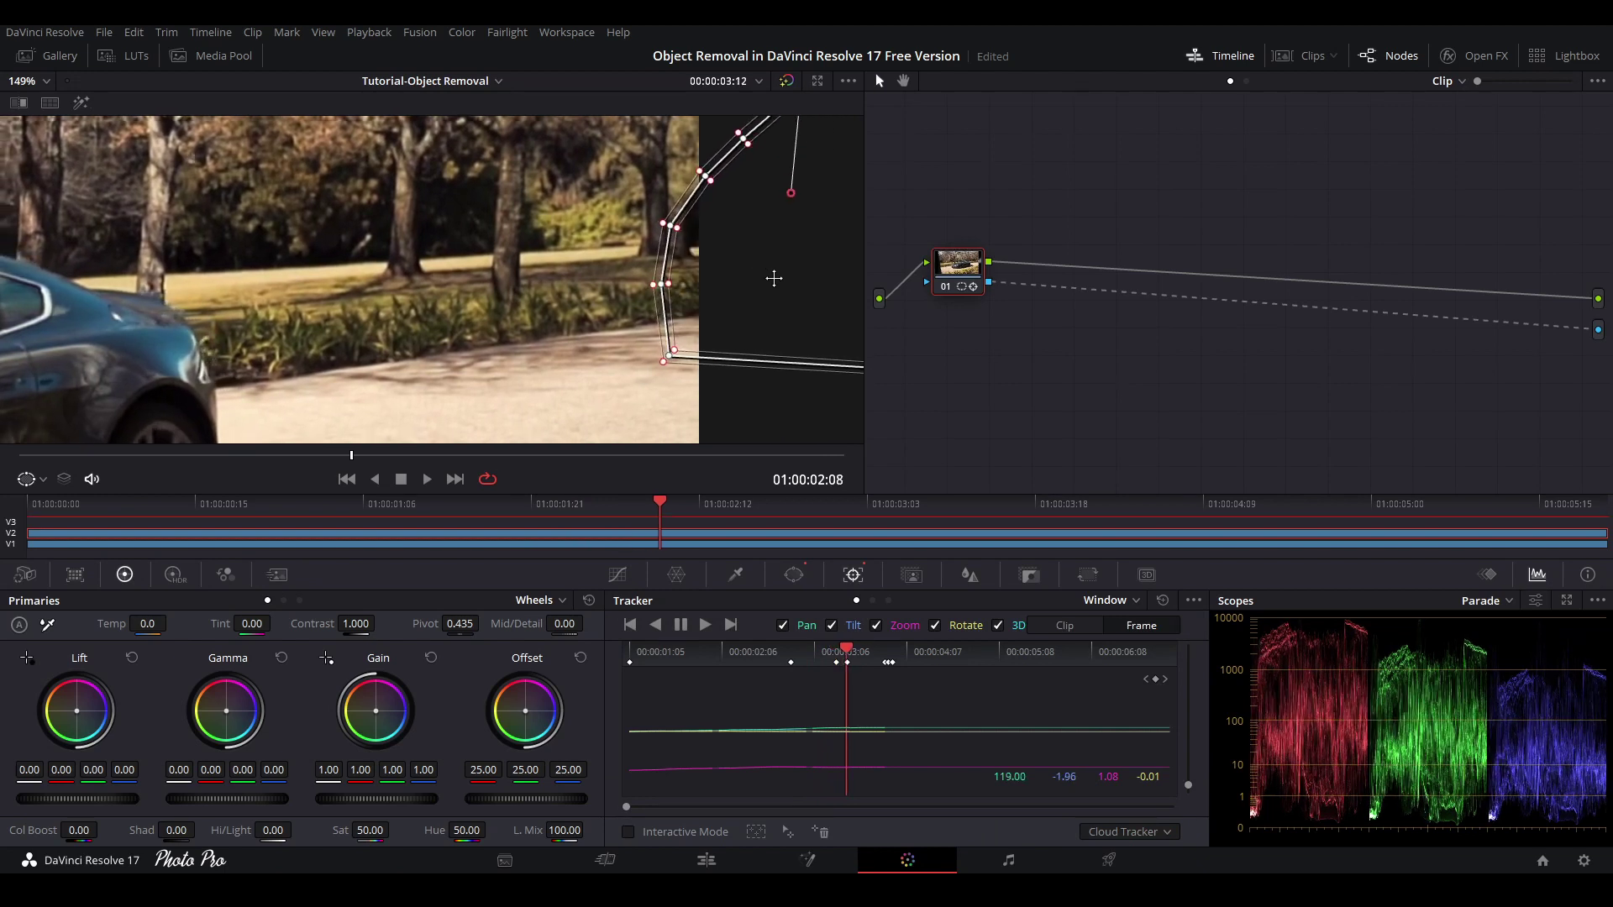
key(Right)
key(Right)
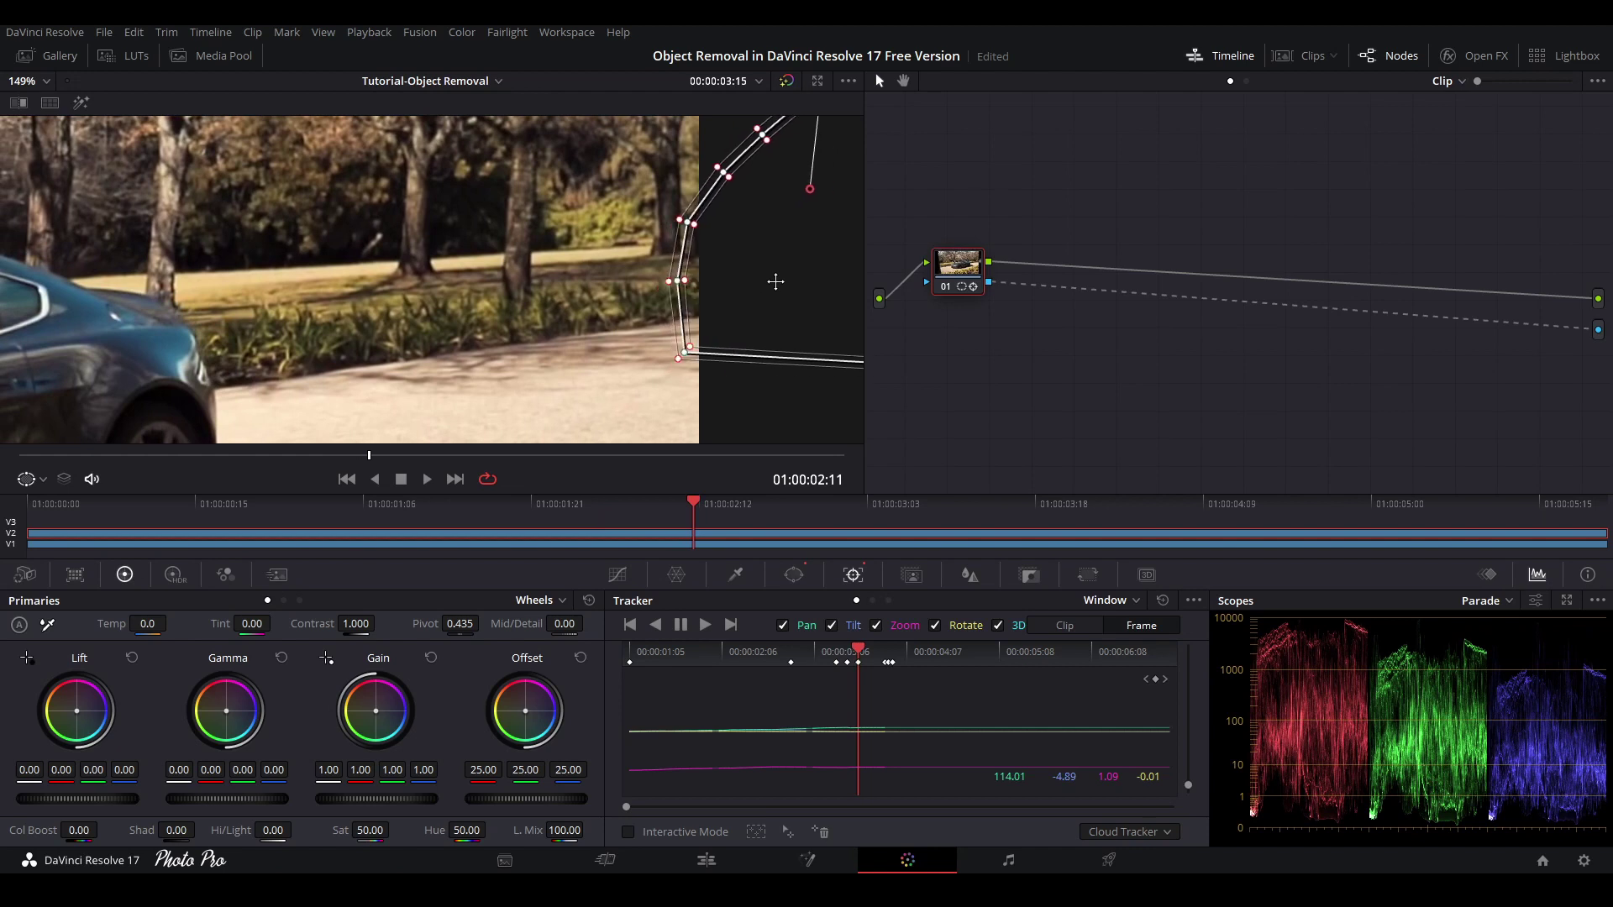
key(Right)
key(Right)
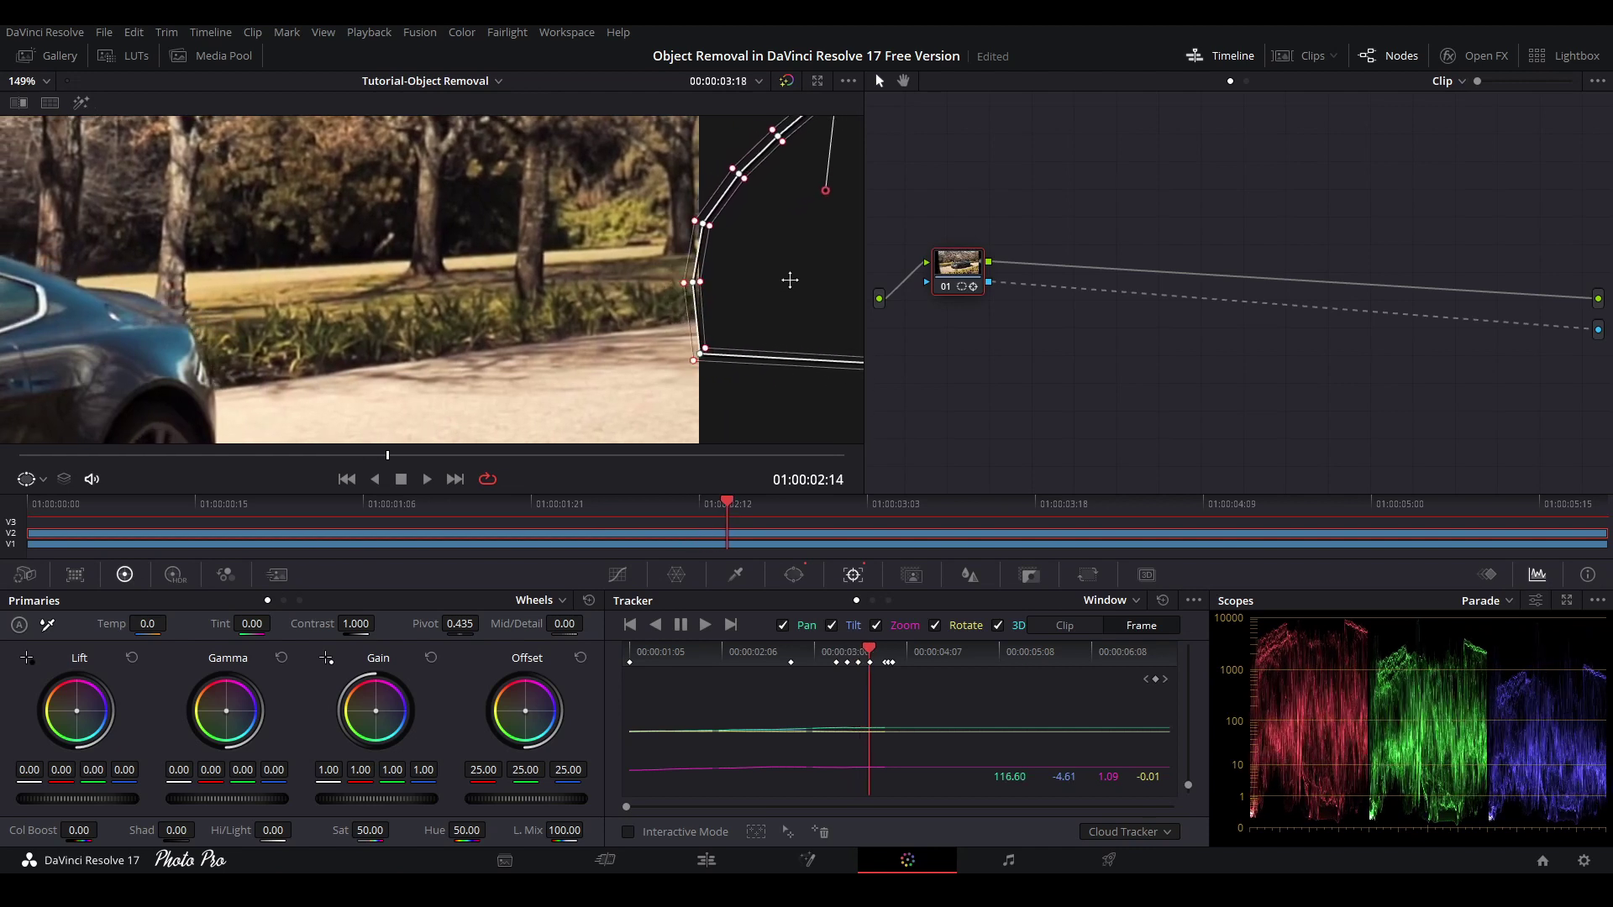
key(Right)
key(Right)
drag(787, 281, 831, 277)
key(Right)
key(Right)
key(Right)
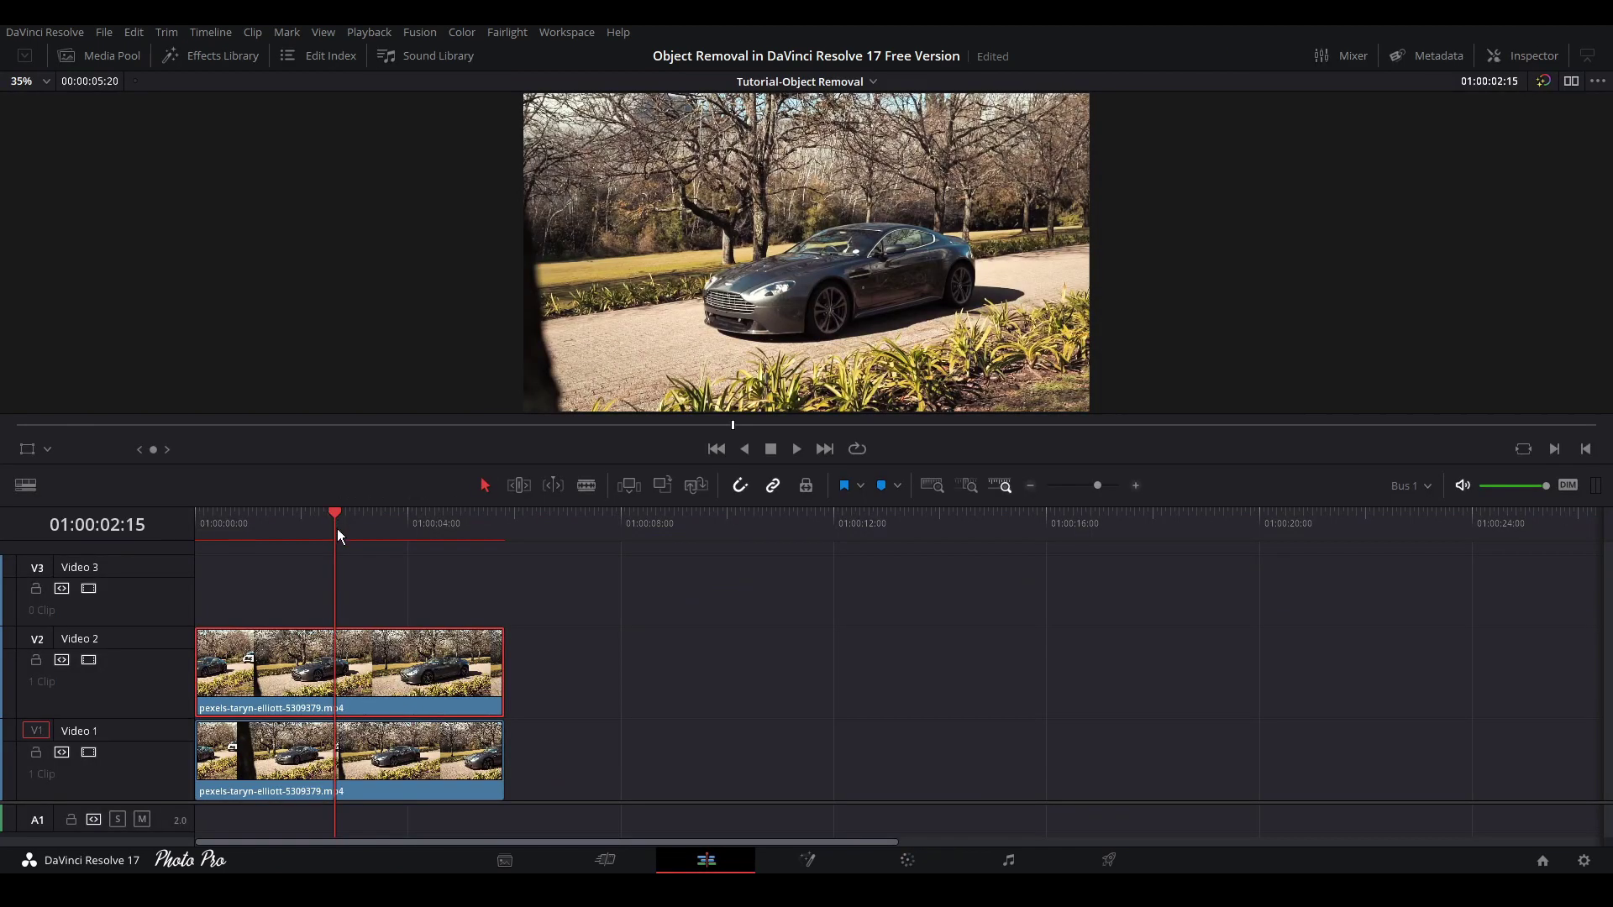
Step: Check the masked car shot in the full-screen cinema viewer, scrubbing back to an earlier frame, then exit
key(ctrl+f)
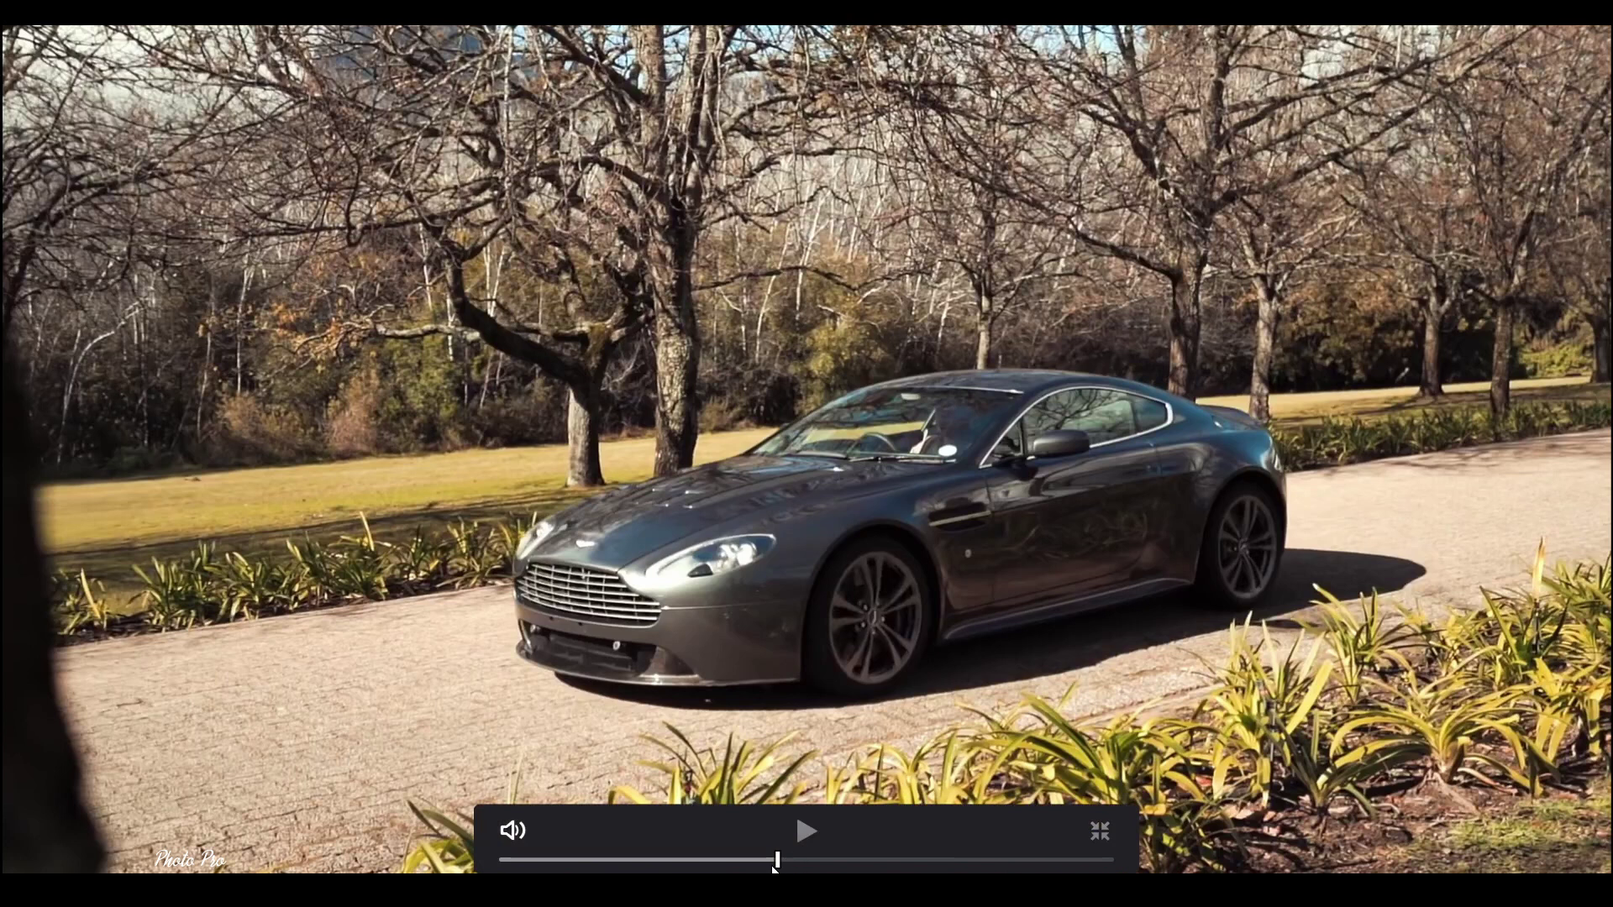
mouse_move(771, 866)
mouse_down()
mouse_move(615, 858)
mouse_move(754, 858)
mouse_up()
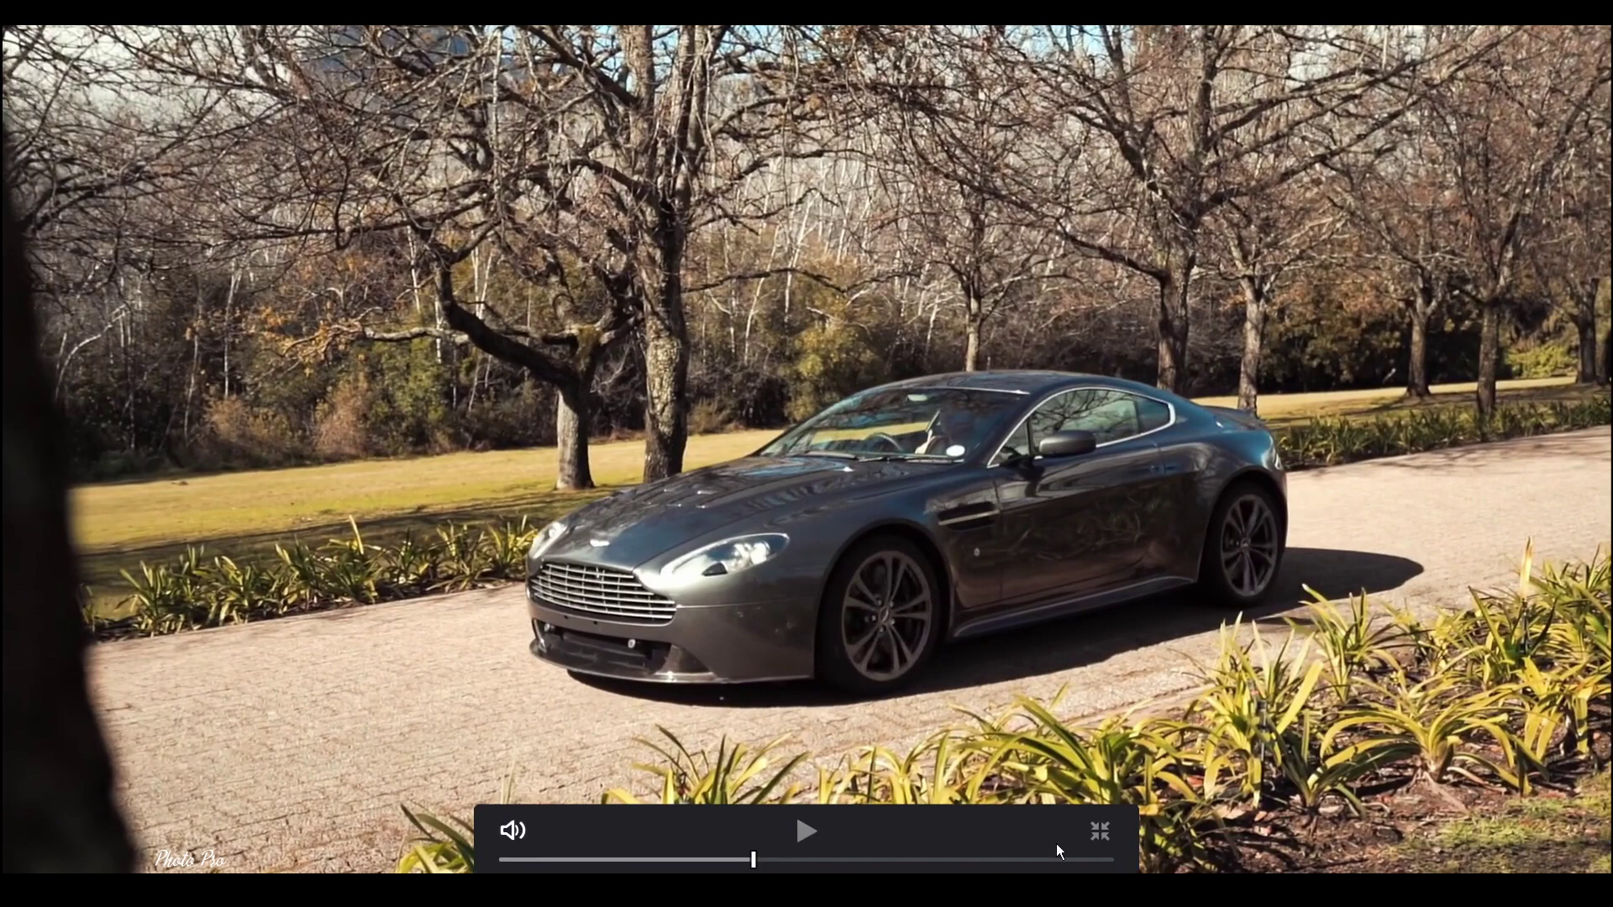
click(1096, 838)
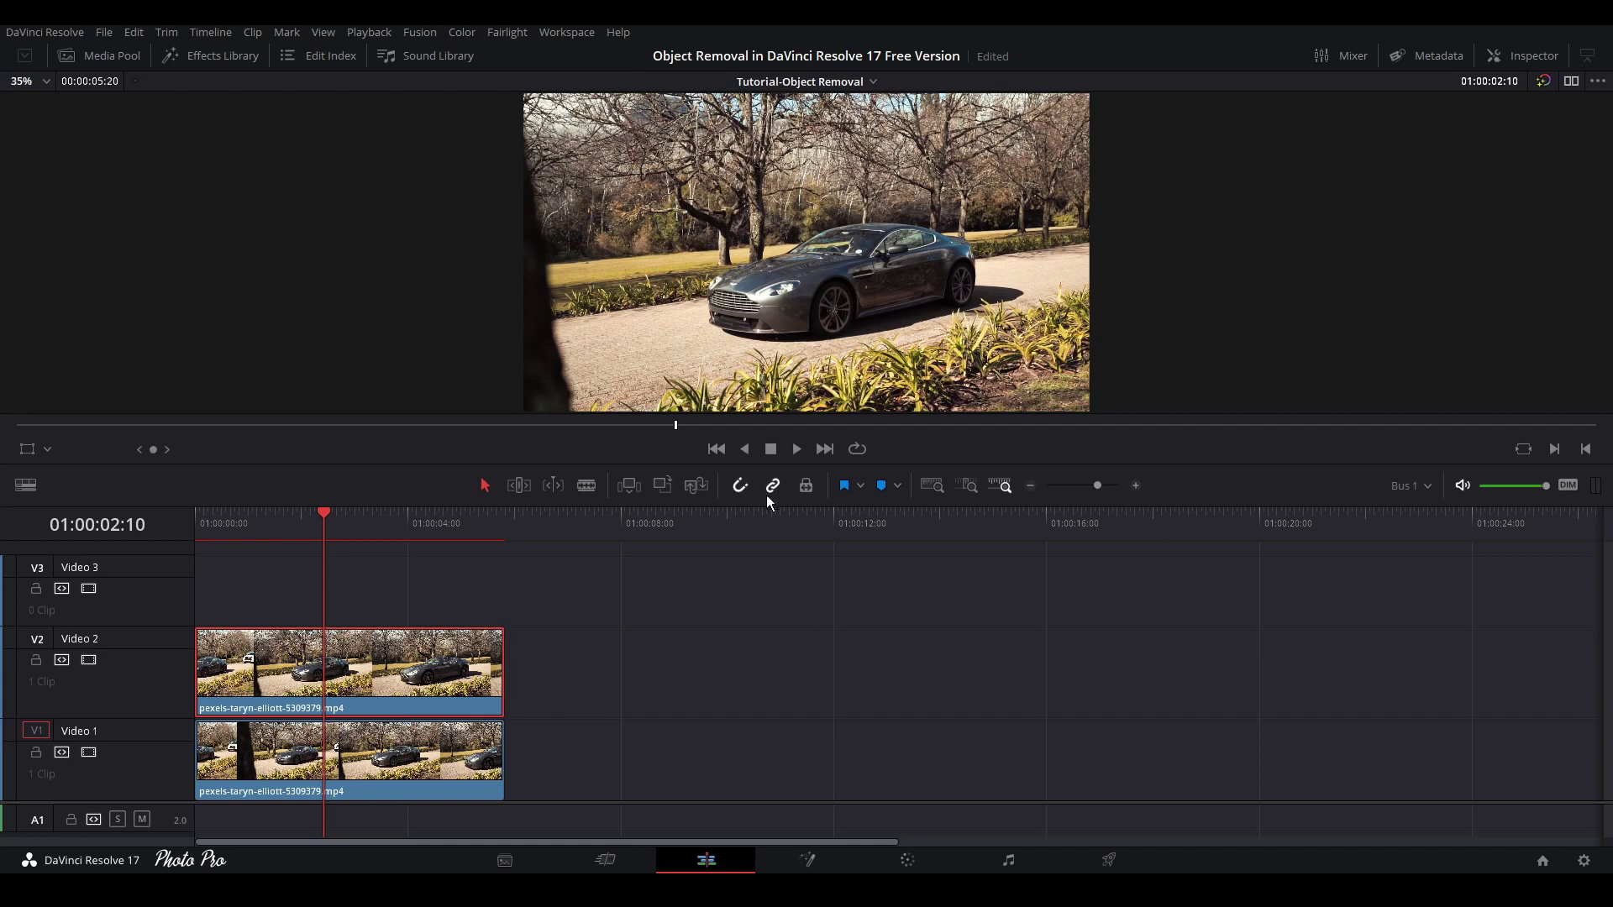
Step: Combine the selected stacked car clips into Compound Clip 1 with New Compound Clip
right_click(446, 762)
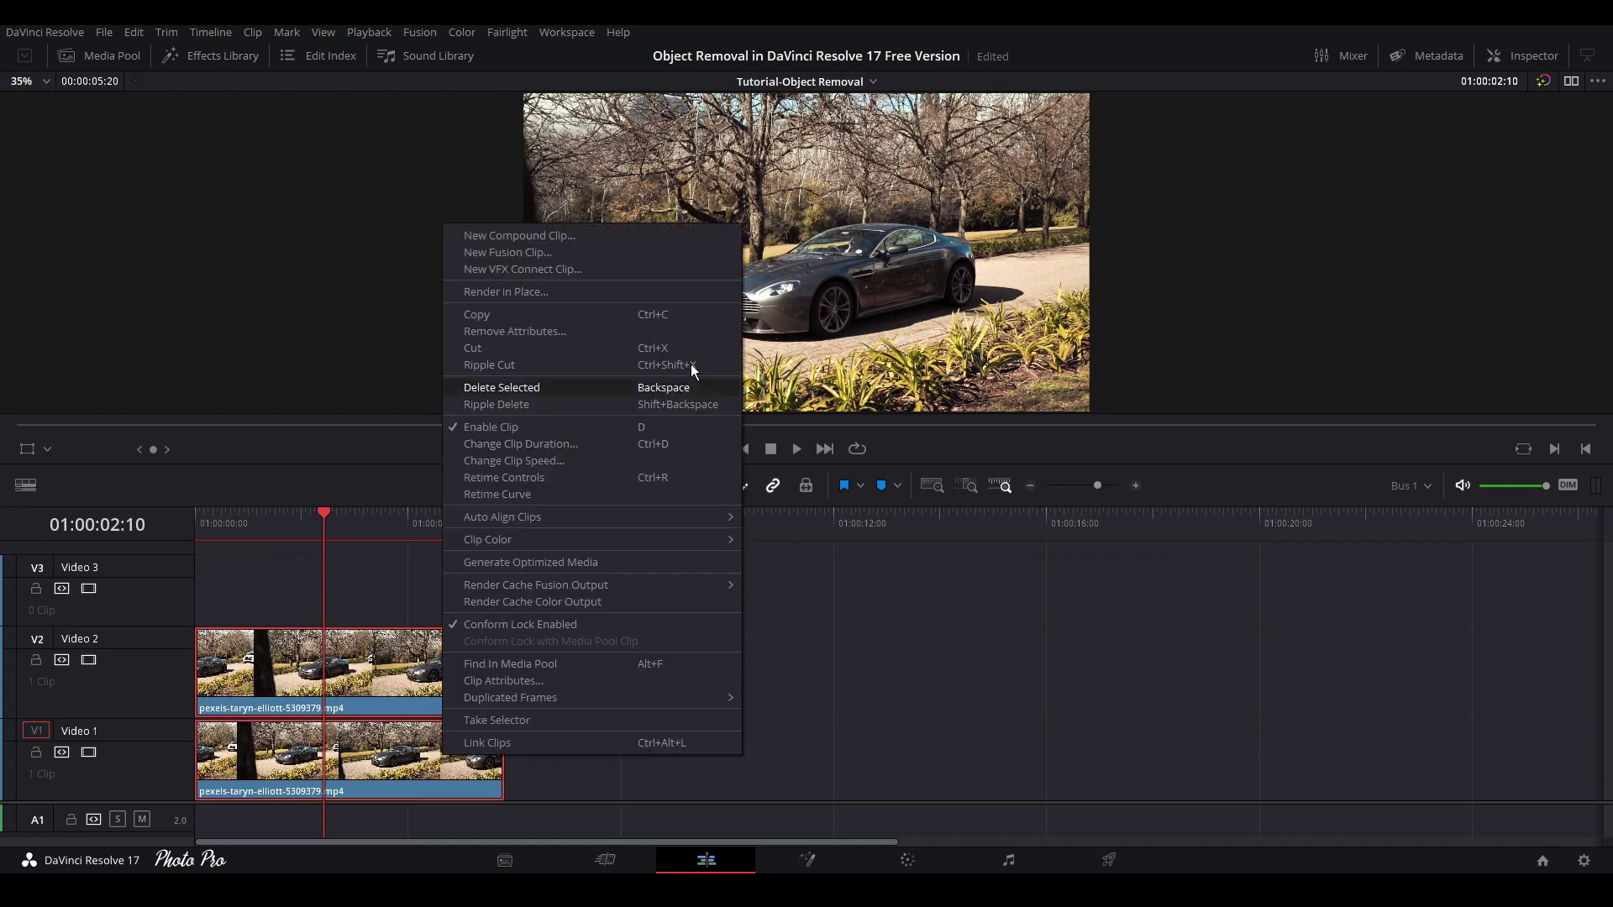
click(572, 234)
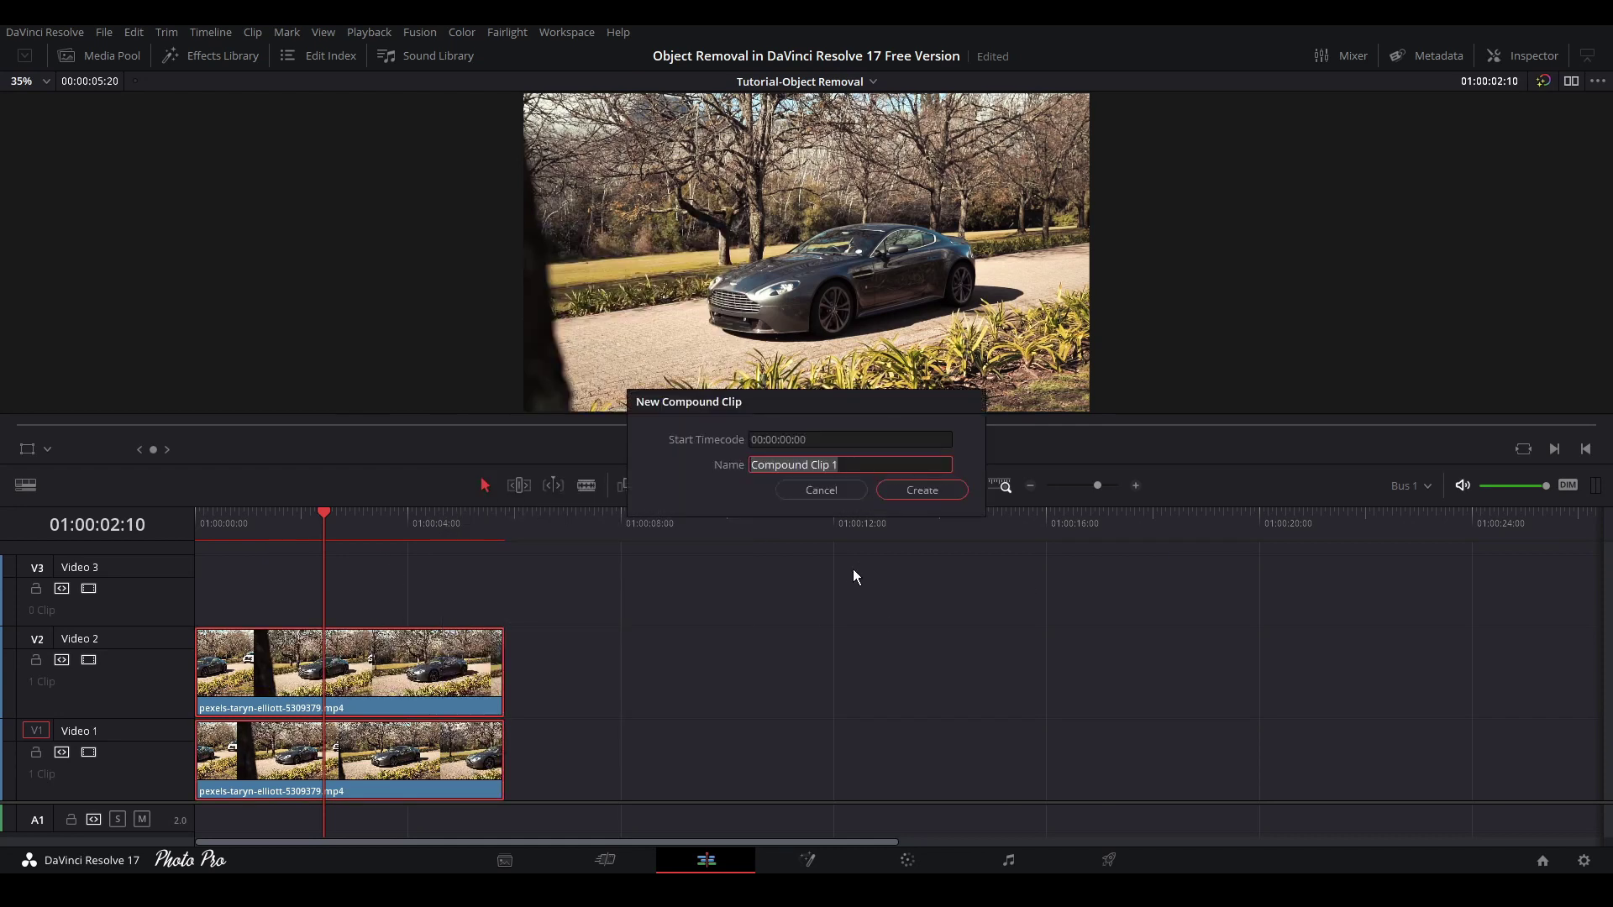
click(941, 491)
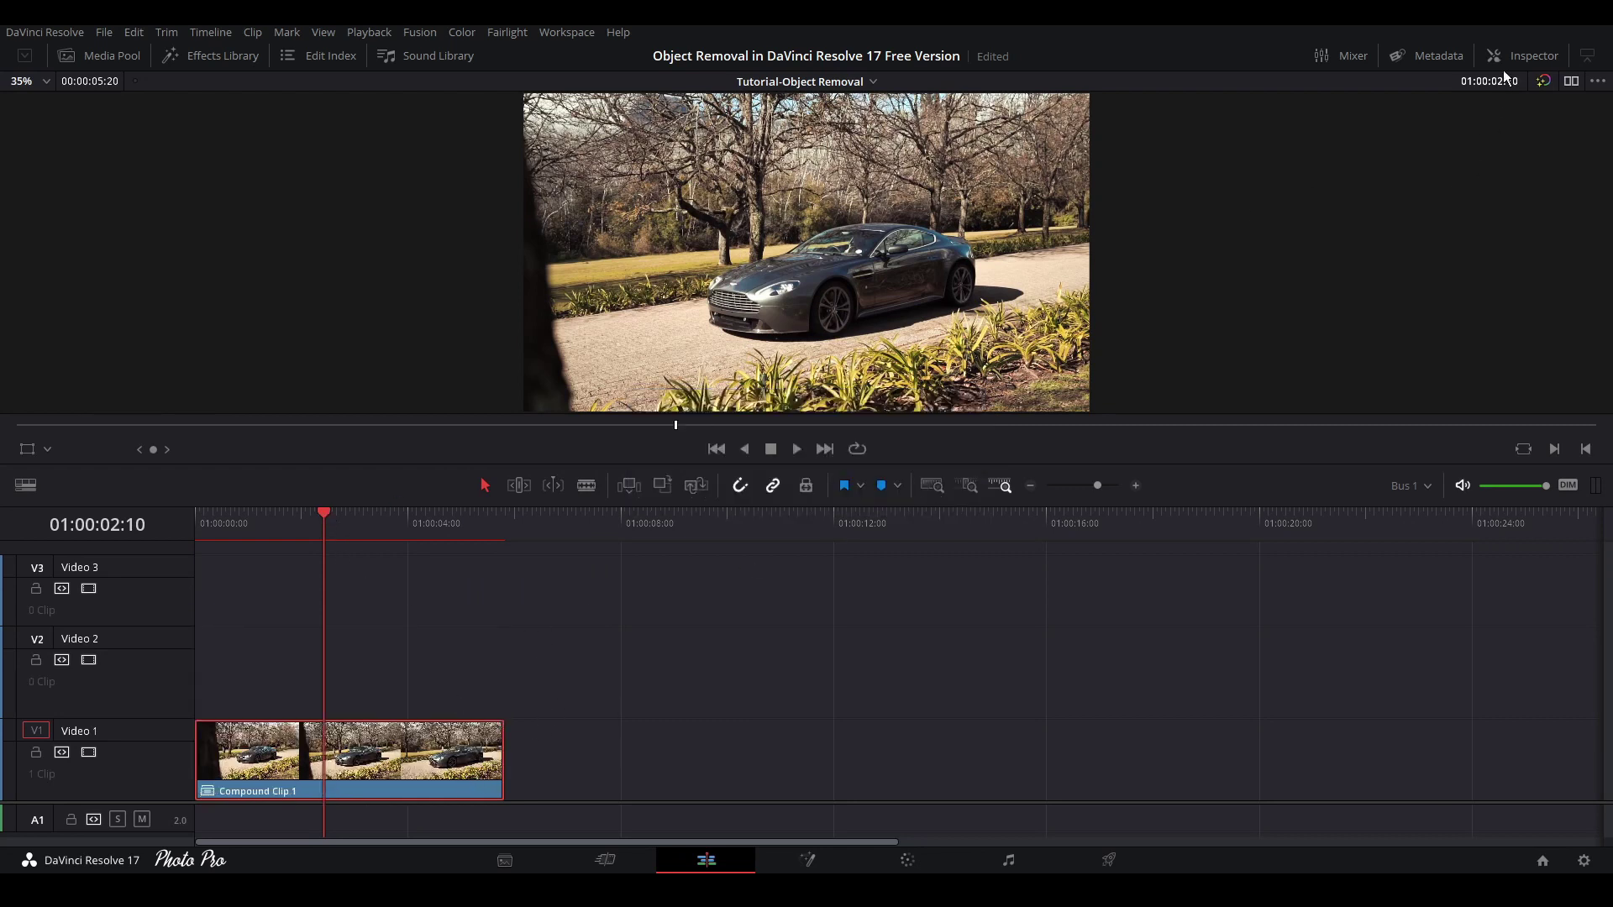
Step: Set the compound clip's Inspector Zoom to 1.200 and scrub back to its start to review
click(1522, 55)
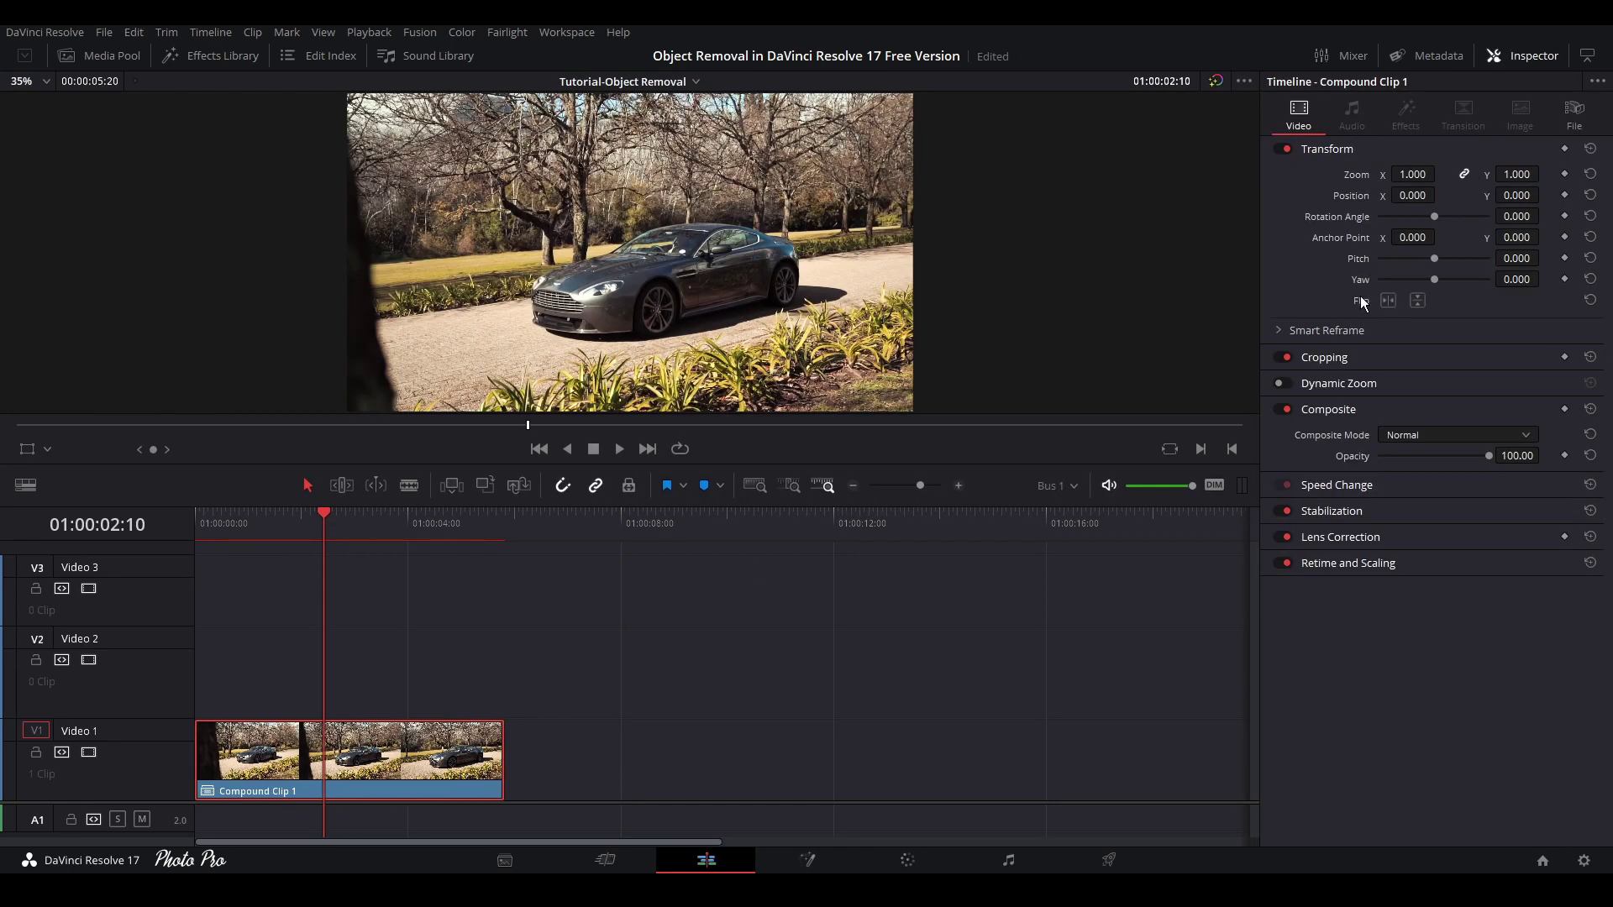
drag(1412, 175, 1440, 173)
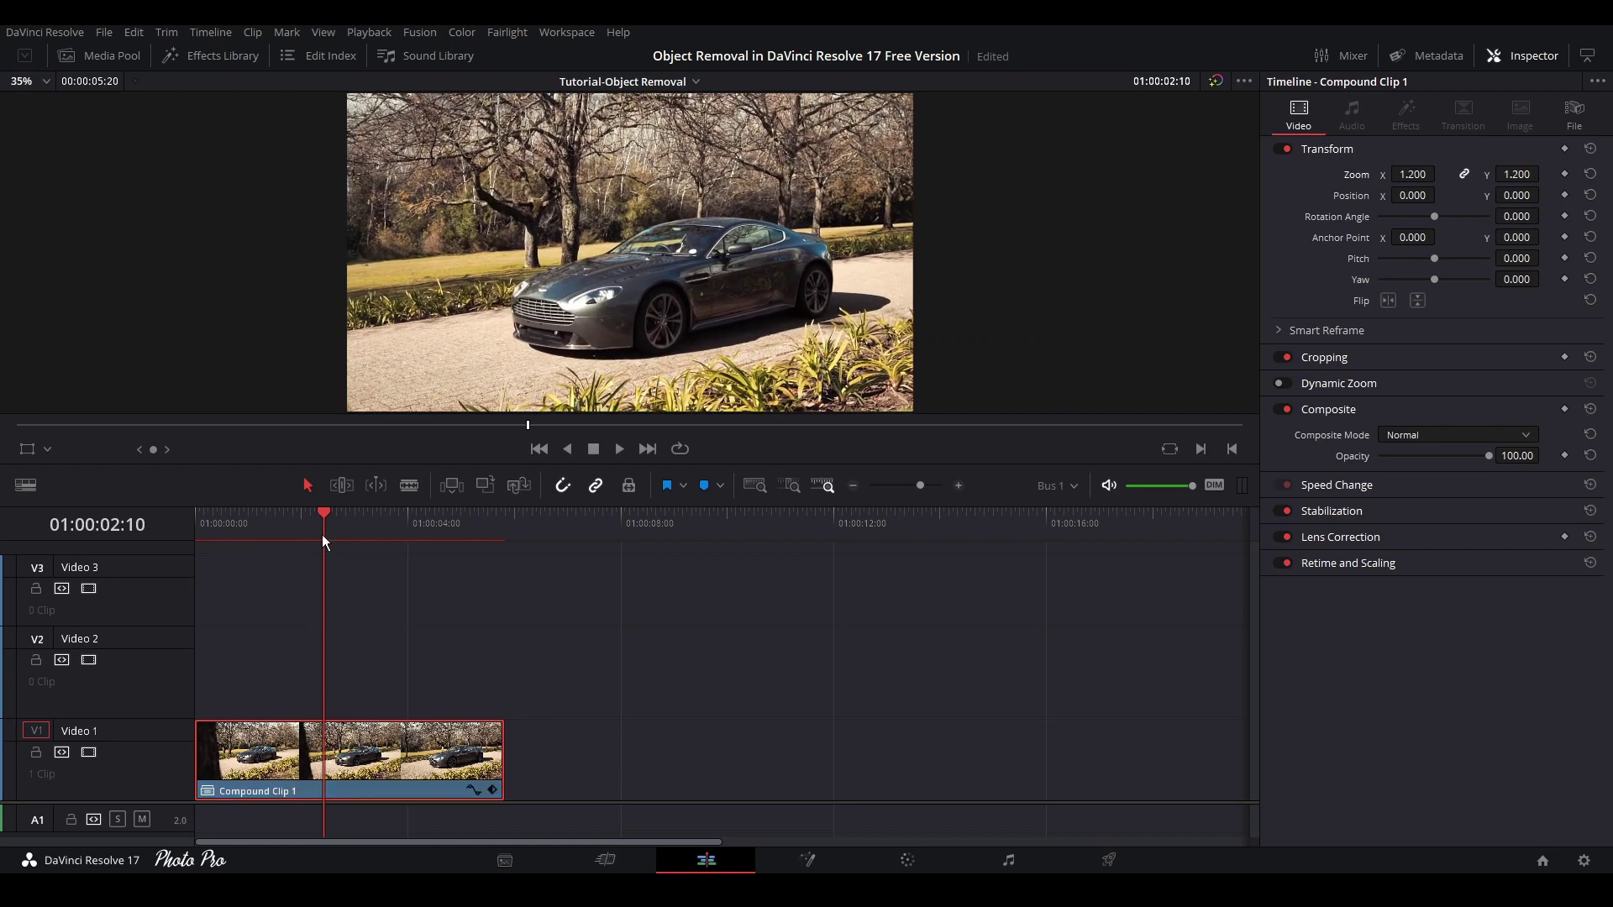
drag(334, 515, 139, 522)
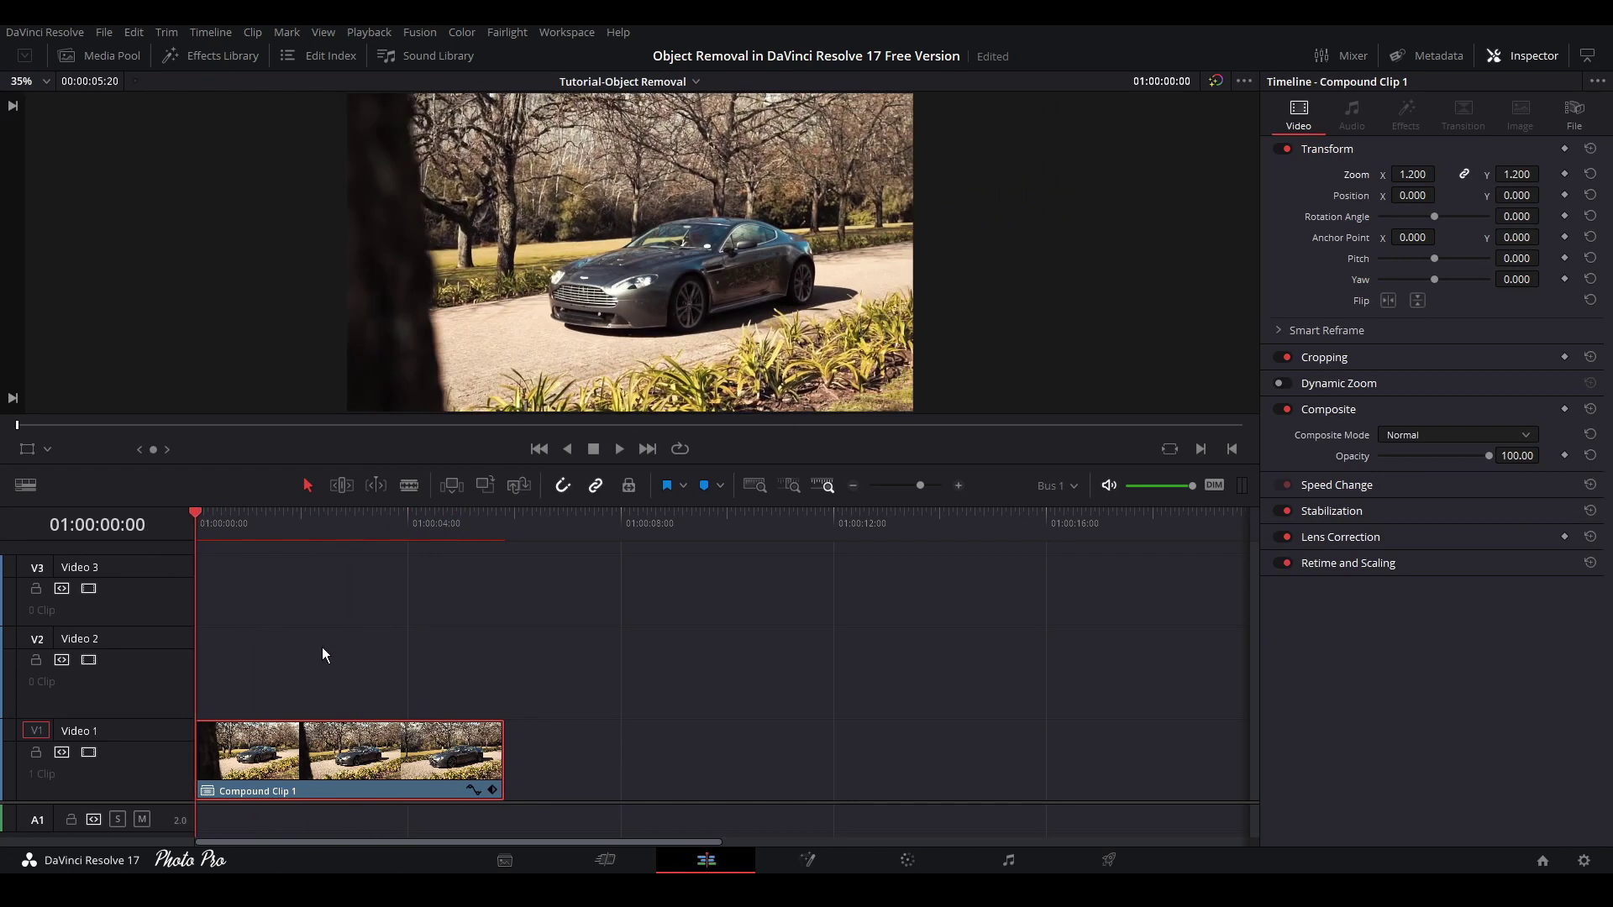
Step: Play the finished zoomed car shot full screen, jumping ahead along the seek bar
key(p)
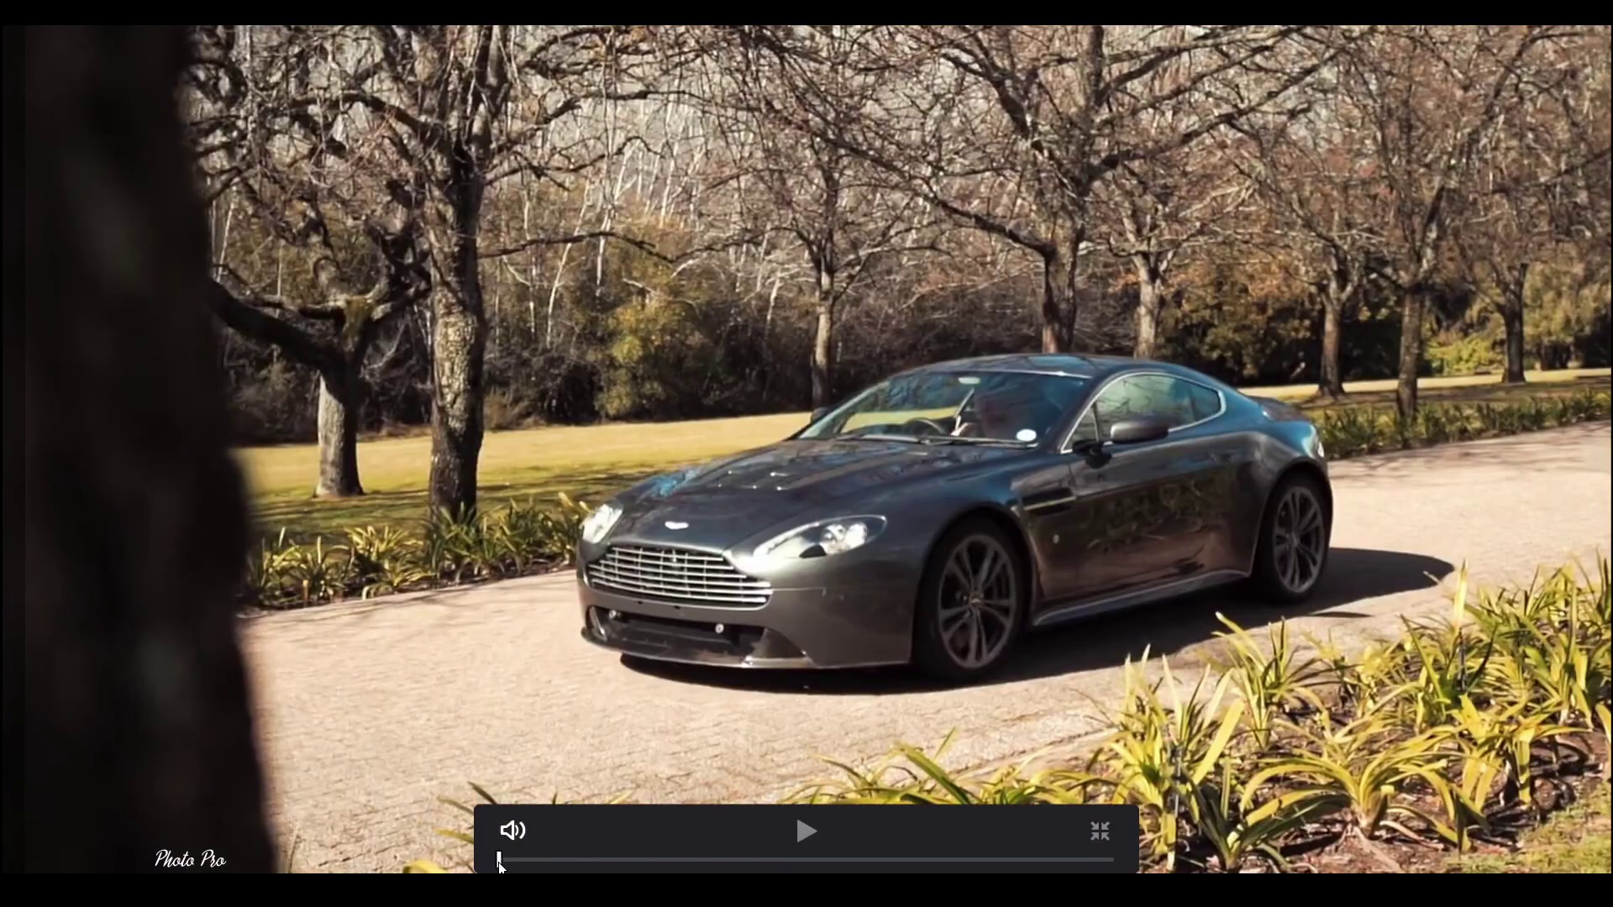
click(581, 860)
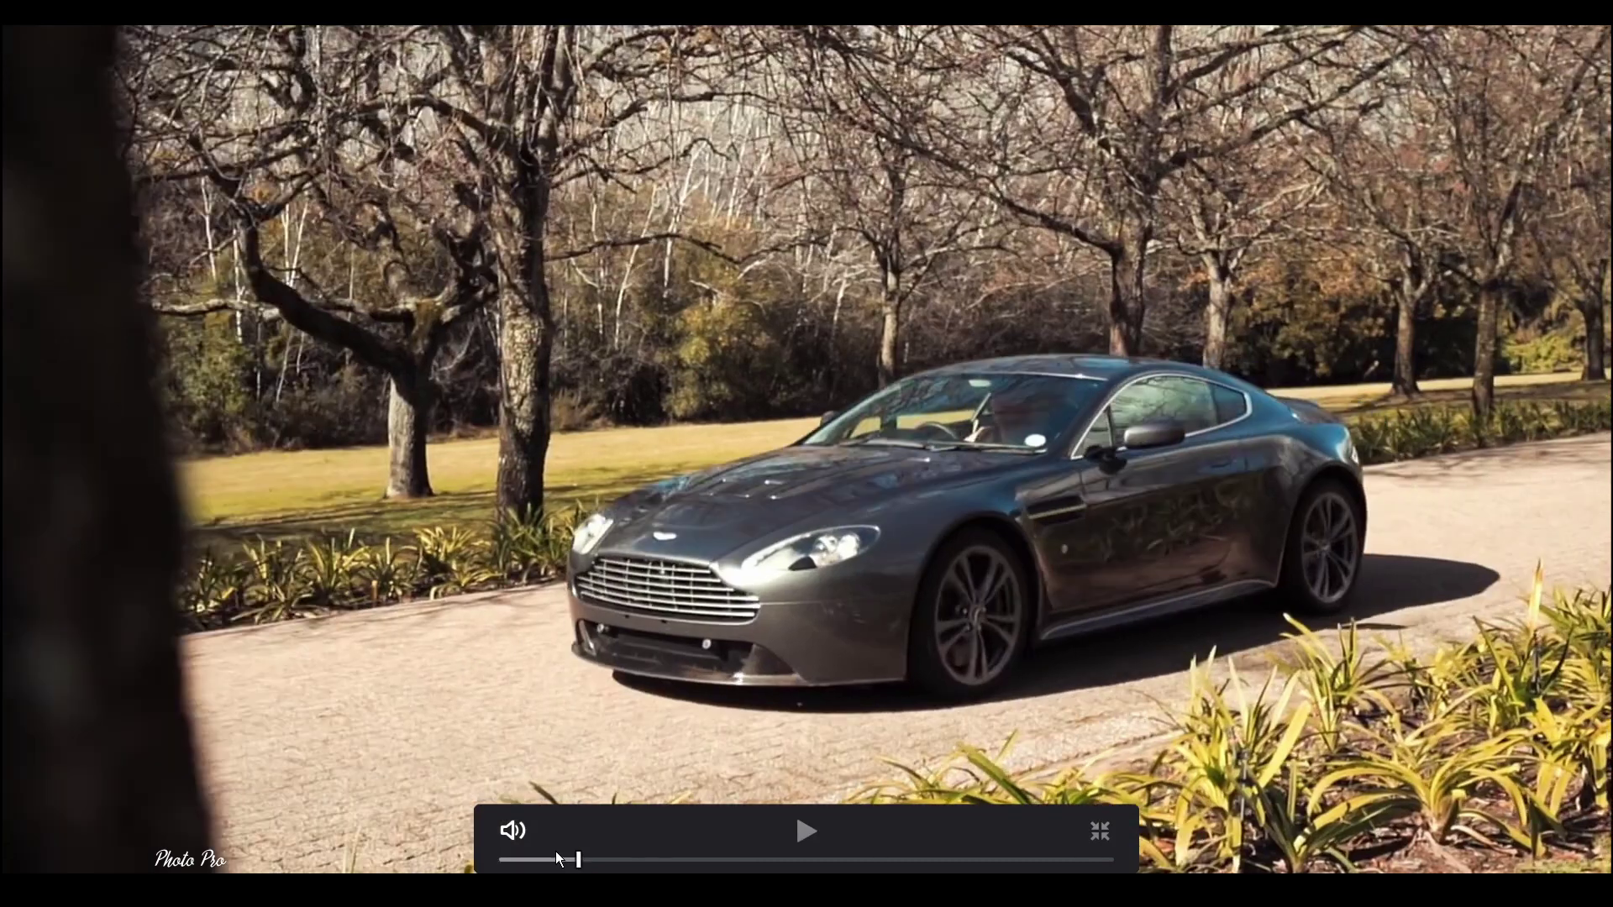
click(615, 861)
drag(633, 862, 423, 810)
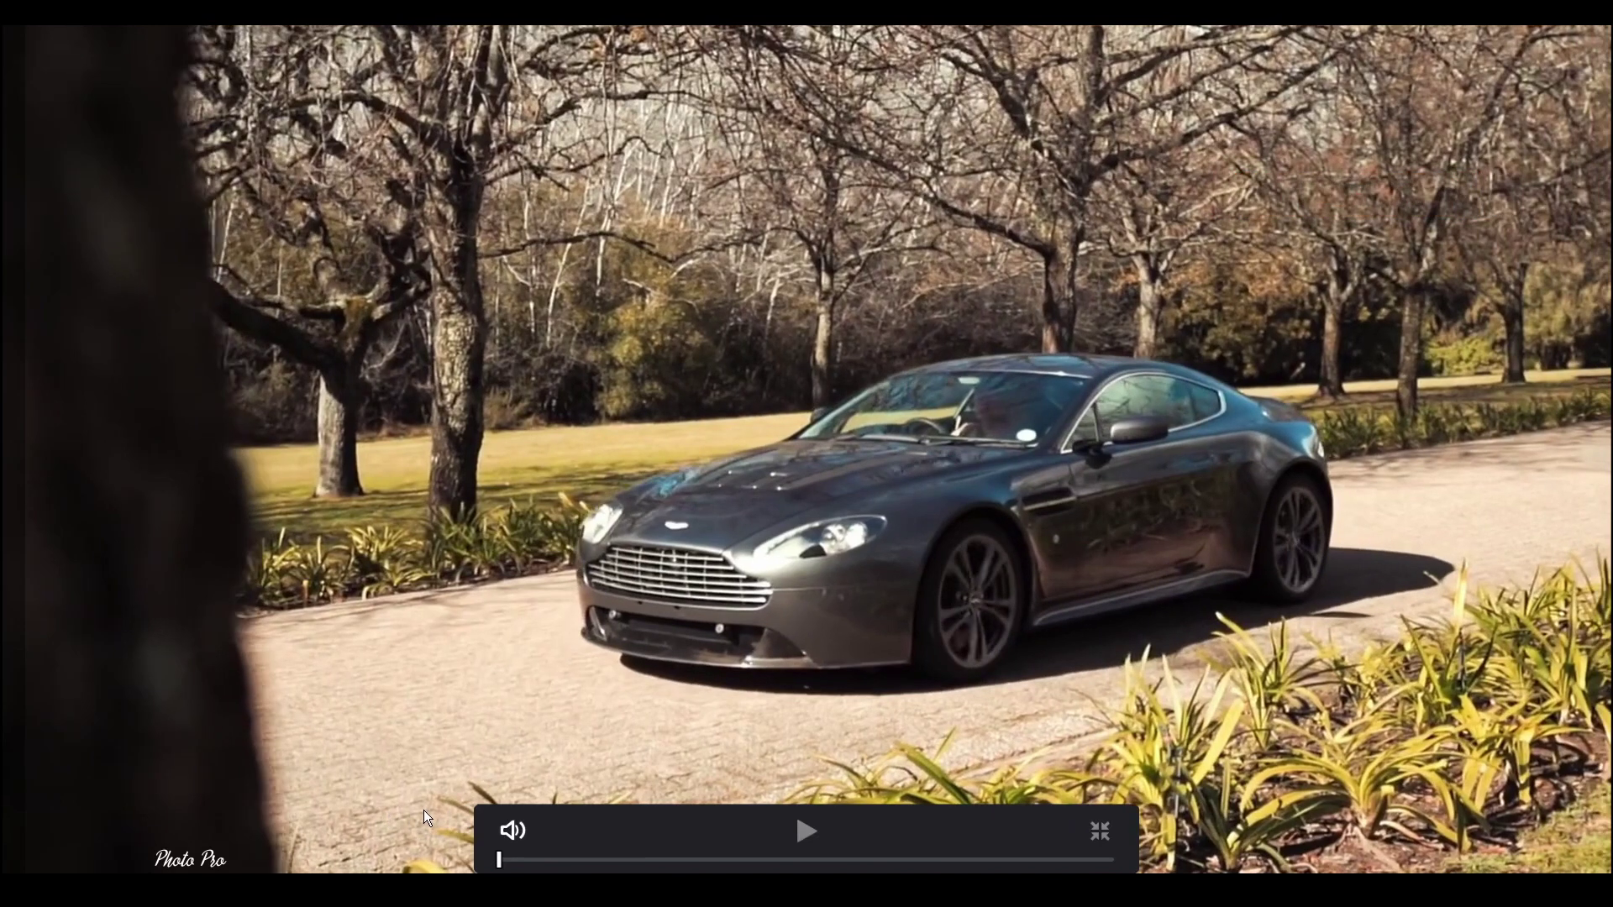